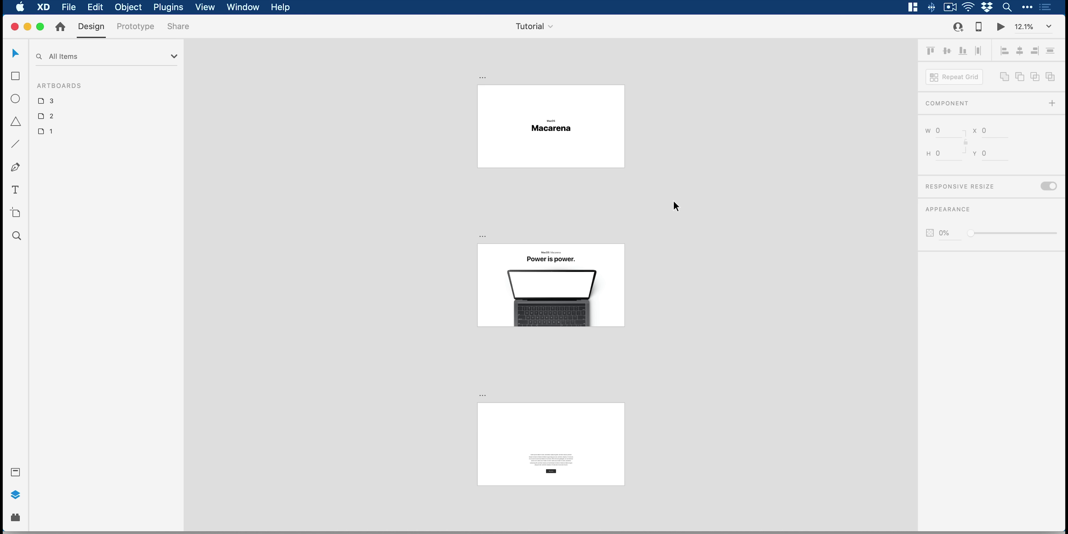
# Step: Examine artboards 1, 2 and 3 up close, from the title page through the laptop page to the text page
pyautogui.click(485, 79)
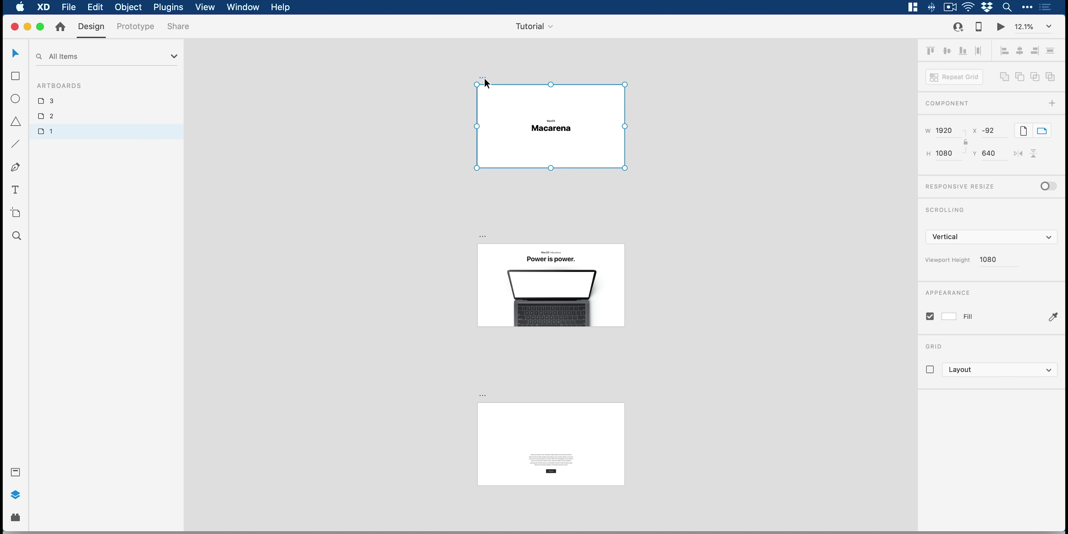
pyautogui.press('z')
pyautogui.moveTo(483, 81); pyautogui.dragTo(641, 196)
pyautogui.press('v')
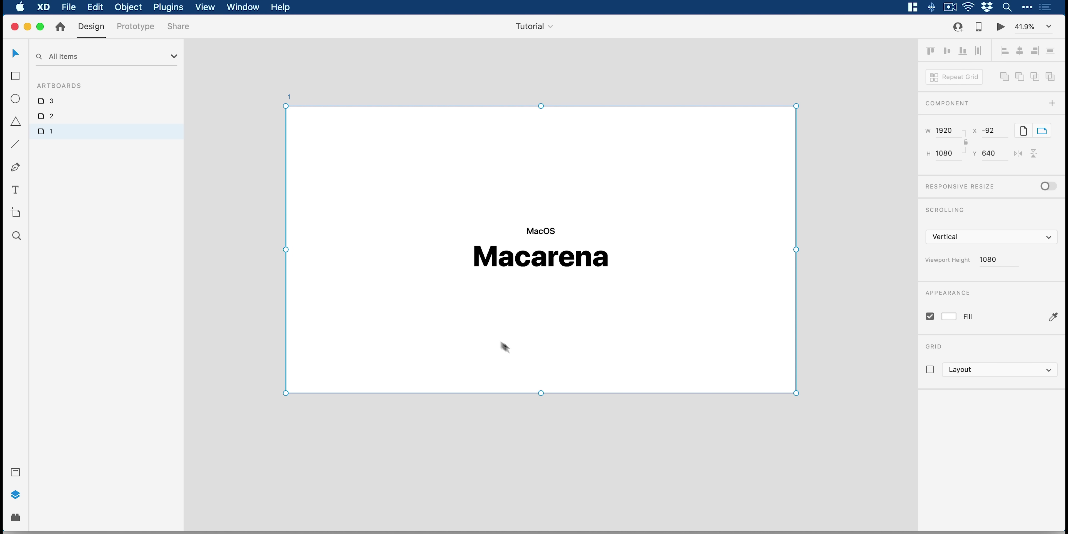
pyautogui.moveTo(565, 489); pyautogui.dragTo(592, 306)
pyautogui.scroll(-5, 591, 306)
pyautogui.scroll(1, 610, 302)
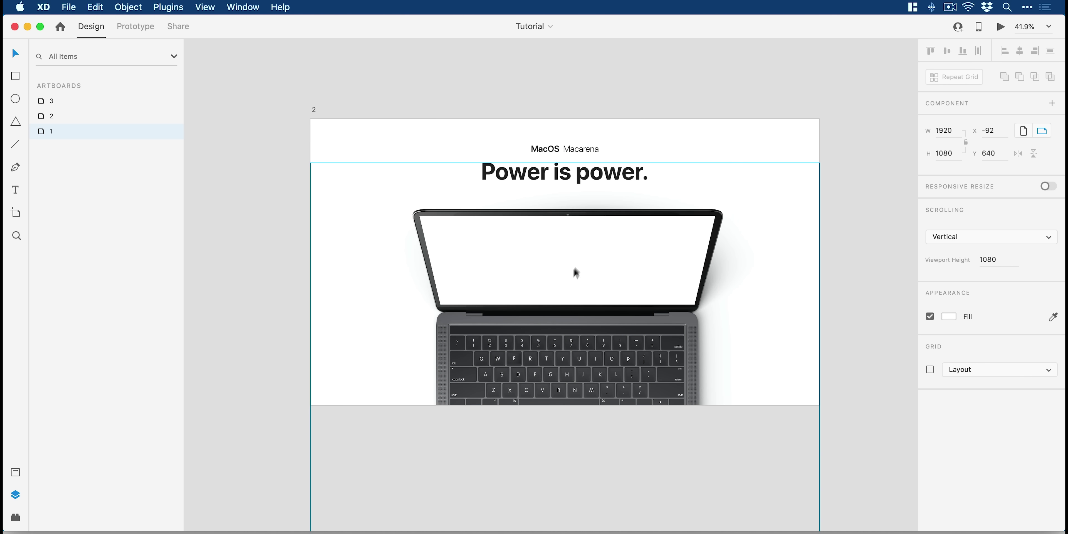
pyautogui.scroll(8, 575, 275)
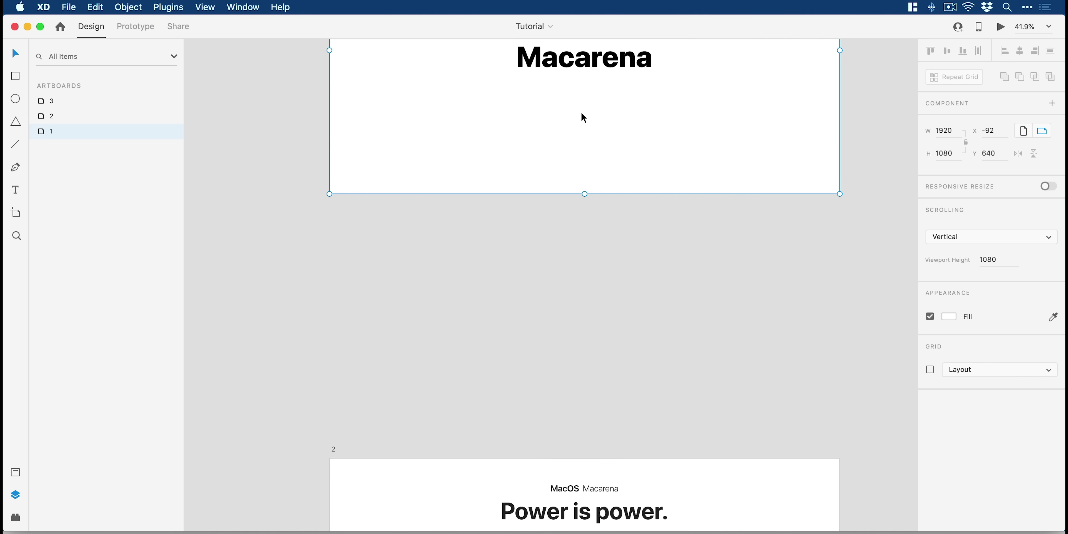
pyautogui.scroll(-6, 601, 340)
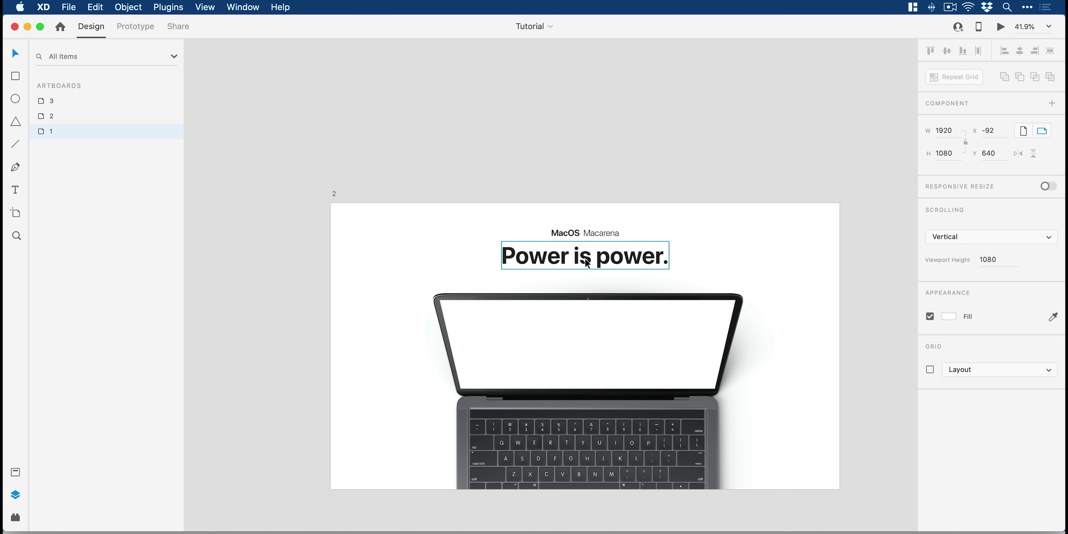
pyautogui.scroll(-10, 593, 373)
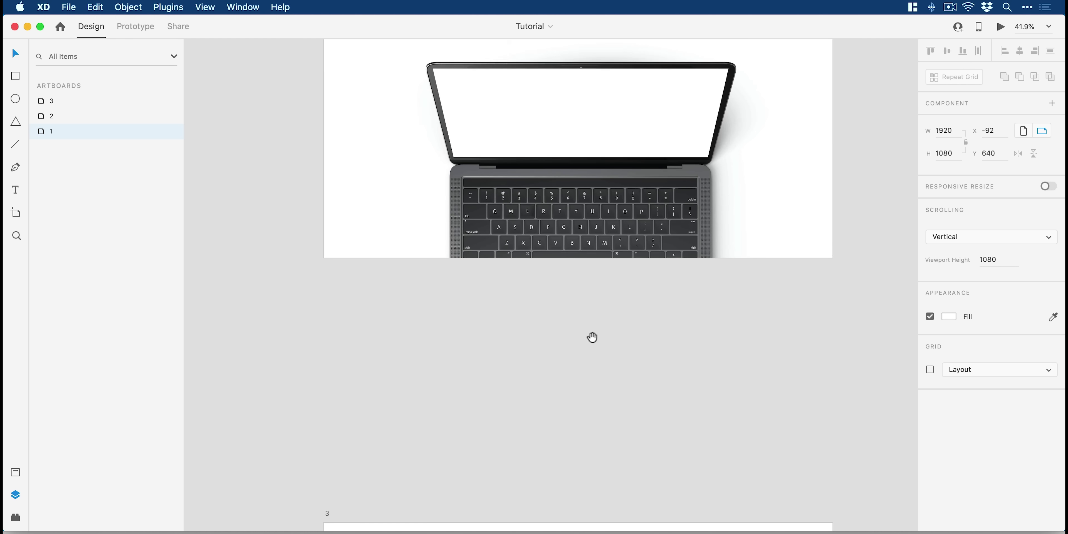
pyautogui.moveTo(617, 307); pyautogui.dragTo(615, 145)
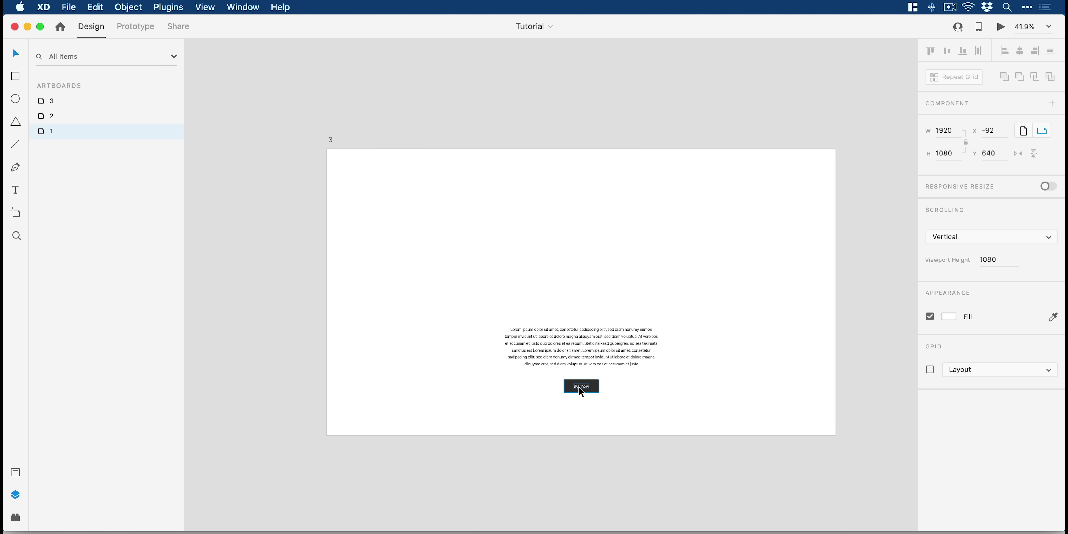
pyautogui.press('super+0')
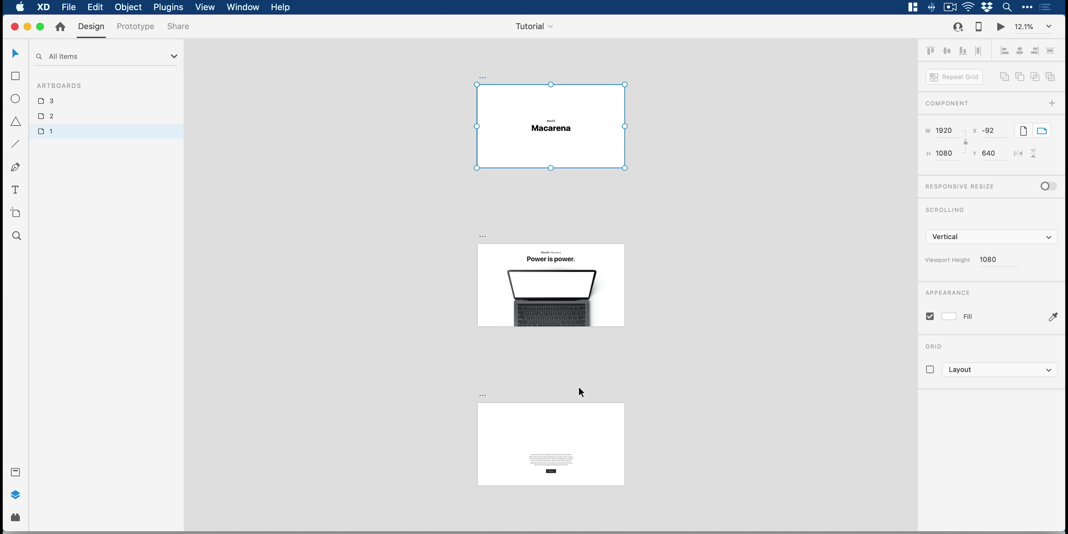
# Step: Import photo.jpg from the Tutorial folder in Finder into the XD document and place it over artboard 2
pyautogui.click(560, 315)
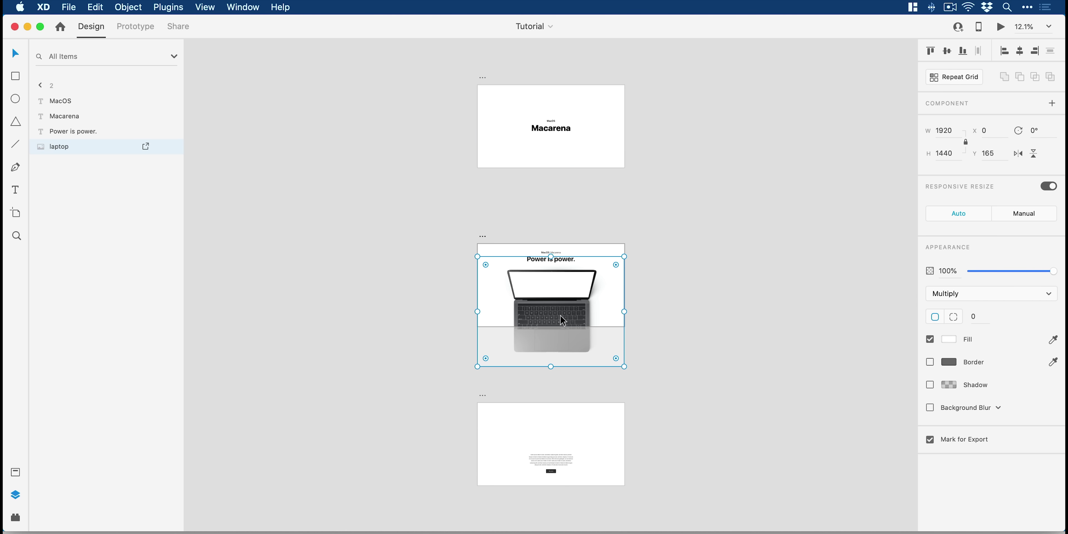
pyautogui.press('super+Tab')
pyautogui.press('super+Tab')
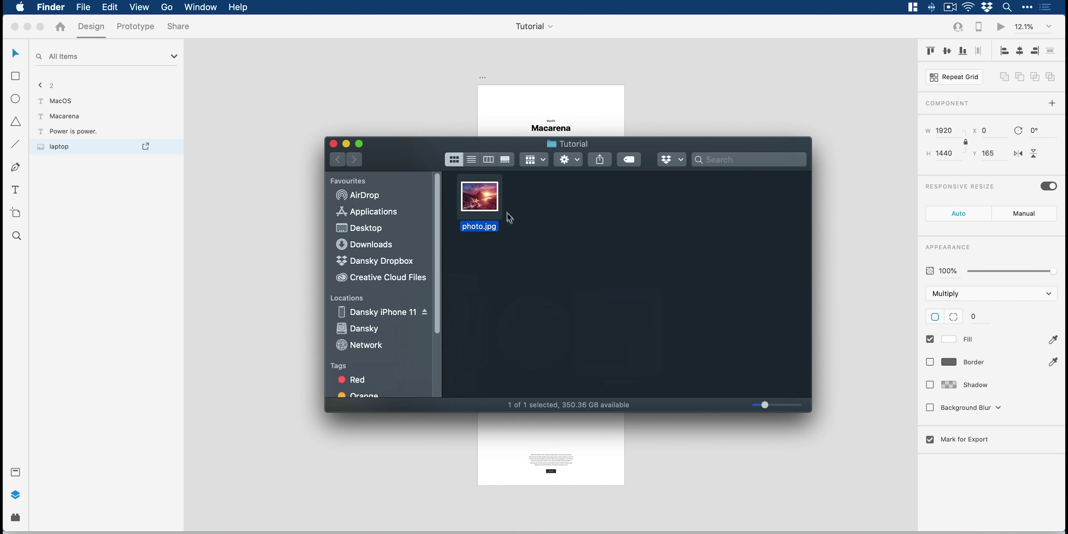
pyautogui.moveTo(495, 203); pyautogui.dragTo(439, 103)
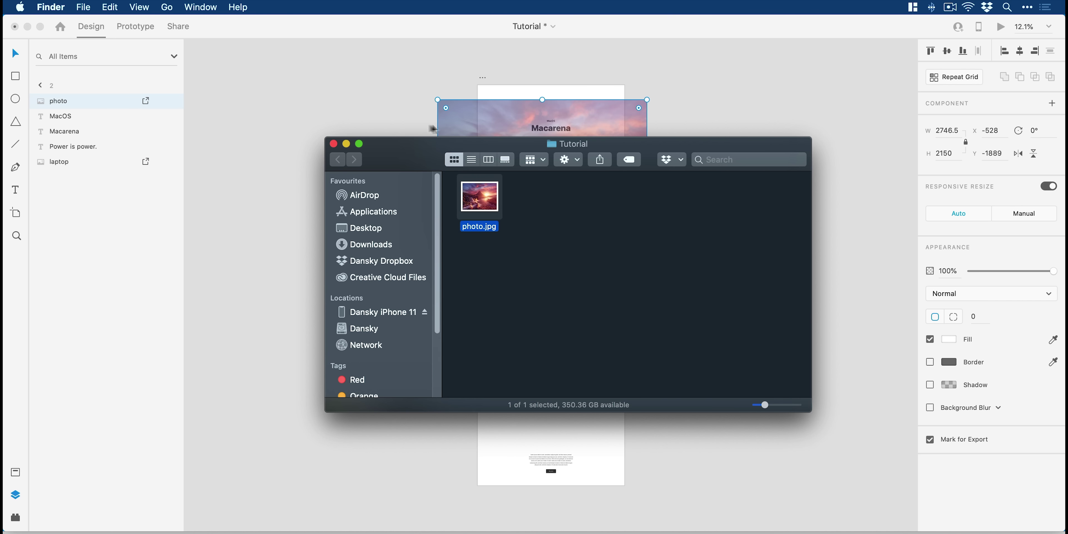
pyautogui.click(464, 124)
pyautogui.moveTo(508, 260); pyautogui.dragTo(513, 357)
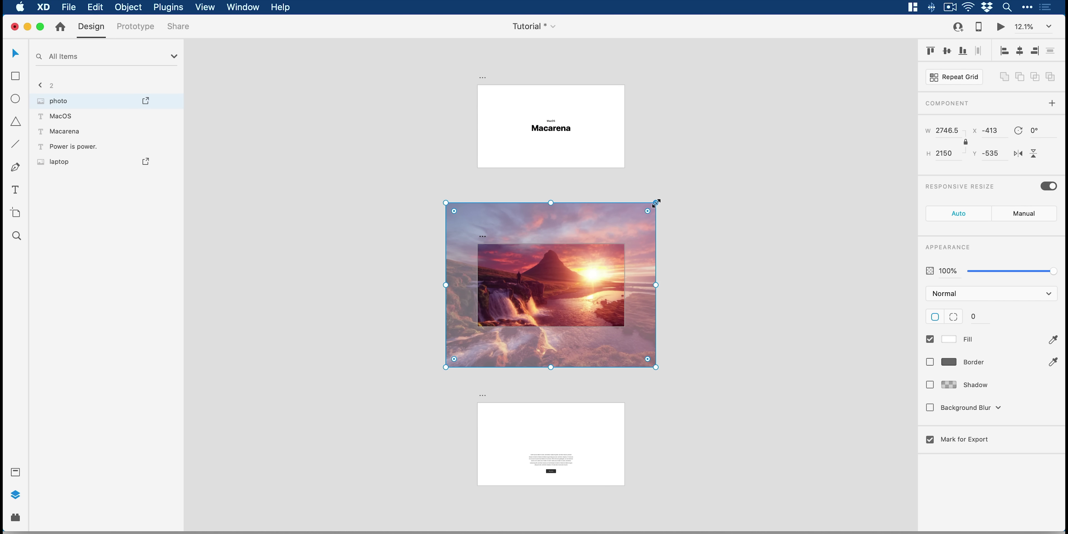
# Step: Scale the photo proportionally to about 1130 × 884 so it spans the full width of the laptop screen on artboard 2
pyautogui.moveTo(656, 200); pyautogui.dragTo(591, 254)
pyautogui.press('z')
pyautogui.click(559, 286)
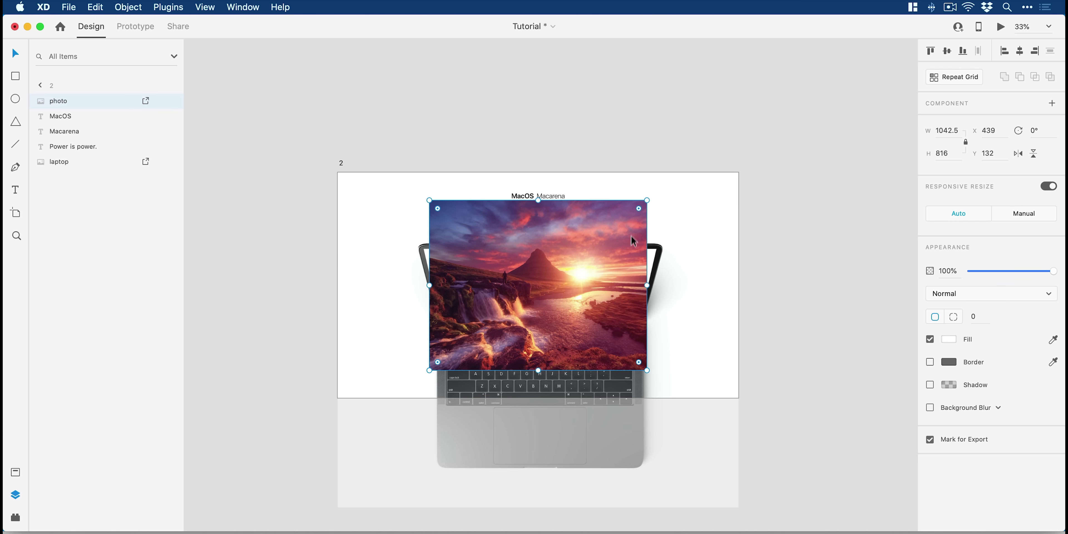
pyautogui.moveTo(651, 196); pyautogui.dragTo(657, 192)
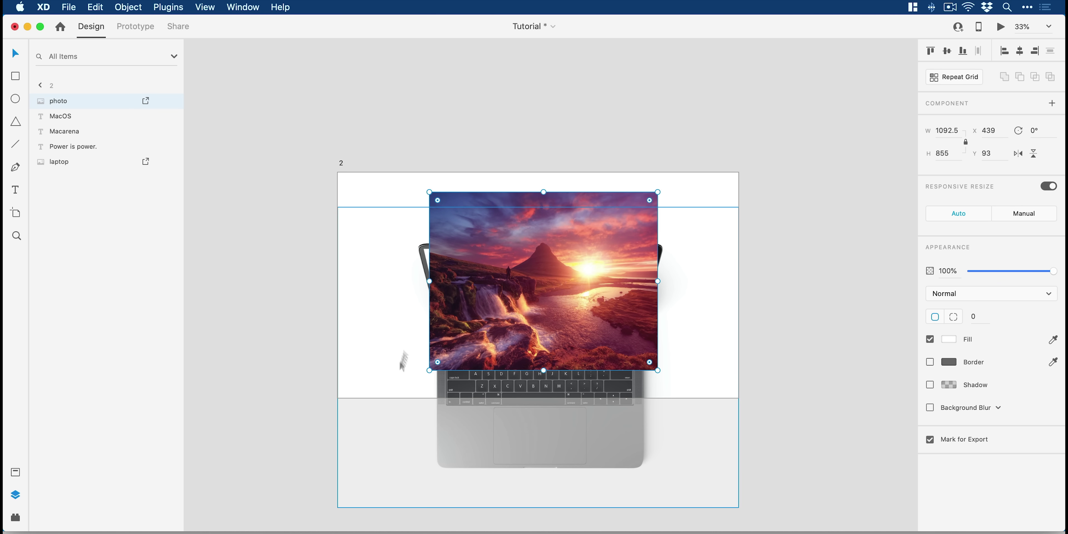
pyautogui.moveTo(429, 370); pyautogui.dragTo(420, 378)
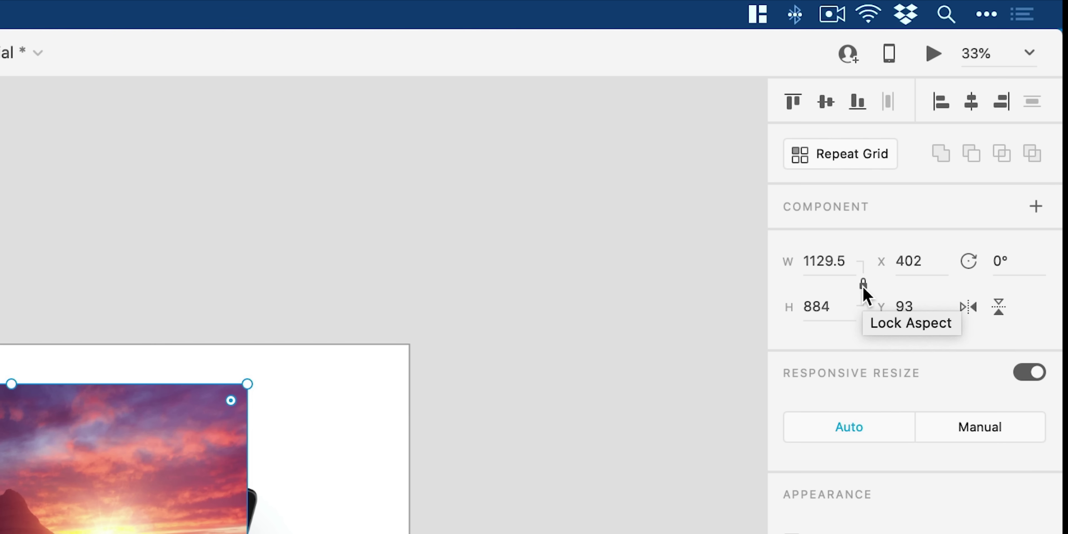
# Step: Unlock the photo's aspect ratio and reduce its height from the upper edge to about 346, fitting the laptop screen
pyautogui.click(863, 286)
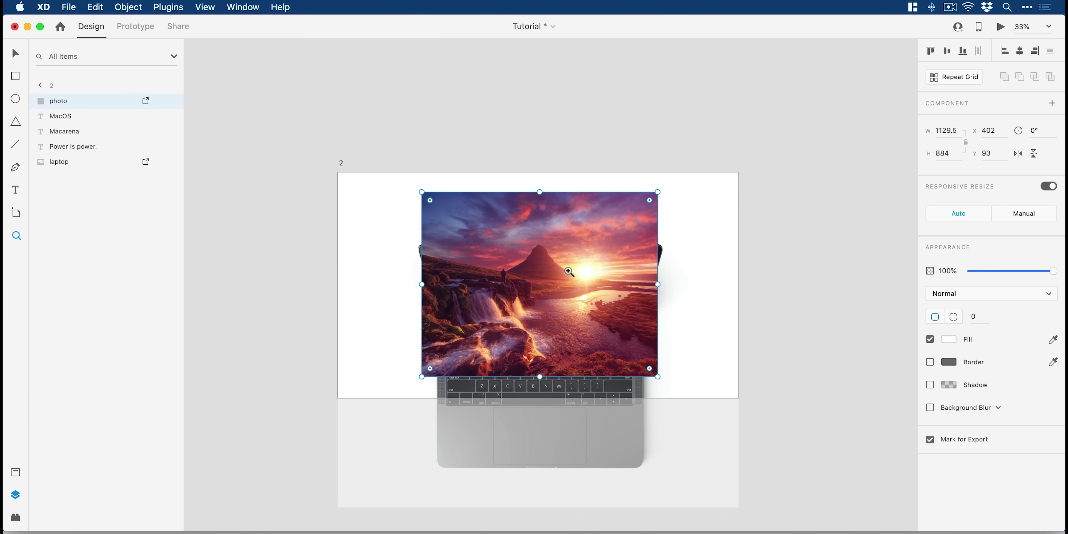
pyautogui.press('super+equal')
pyautogui.moveTo(525, 152); pyautogui.dragTo(525, 345)
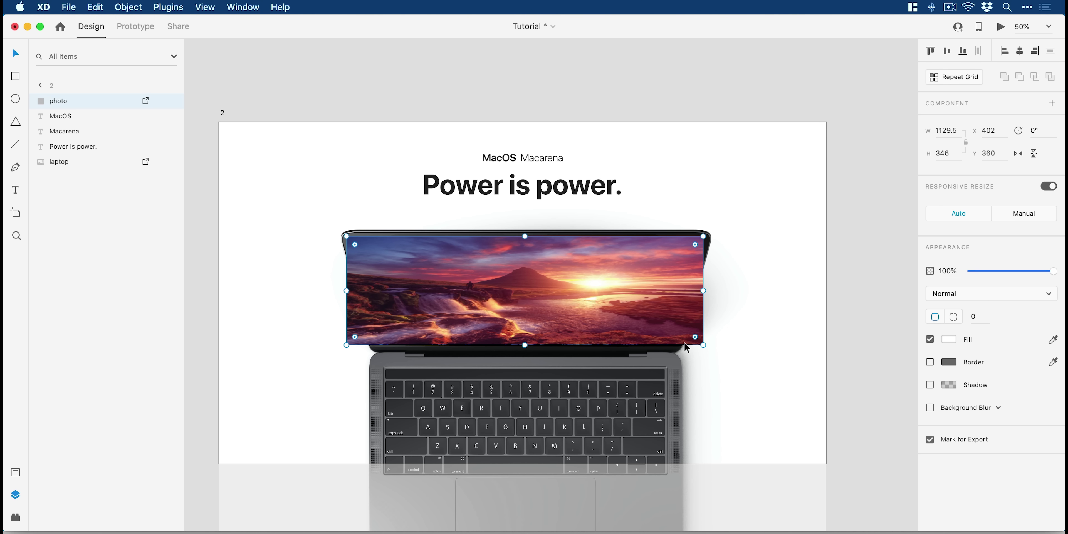
# Step: Hide the photo layer to expose the blank laptop screen on artboard 2
pyautogui.scroll(3, 515, 287)
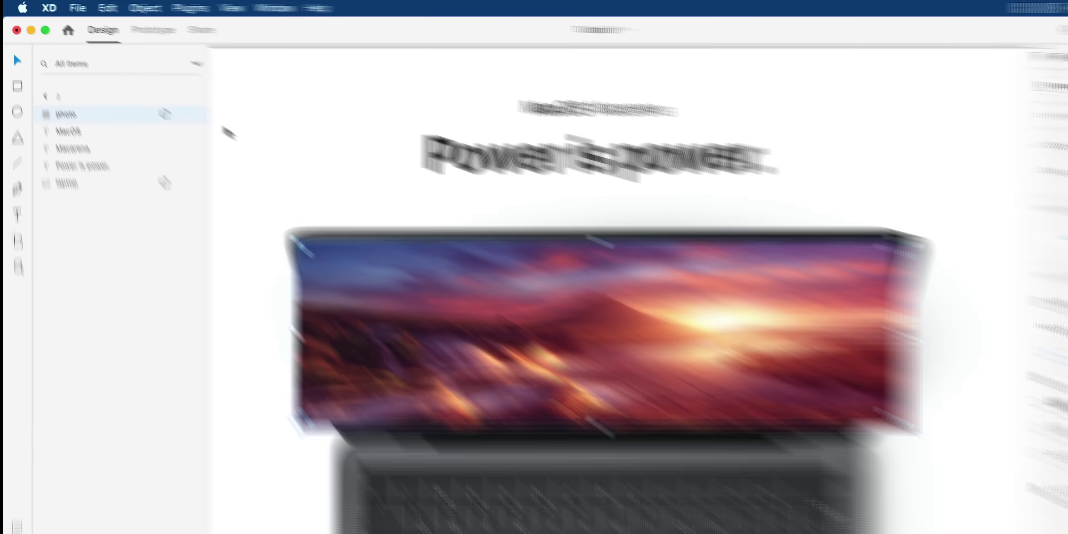
pyautogui.moveTo(172, 102)
pyautogui.click(342, 202)
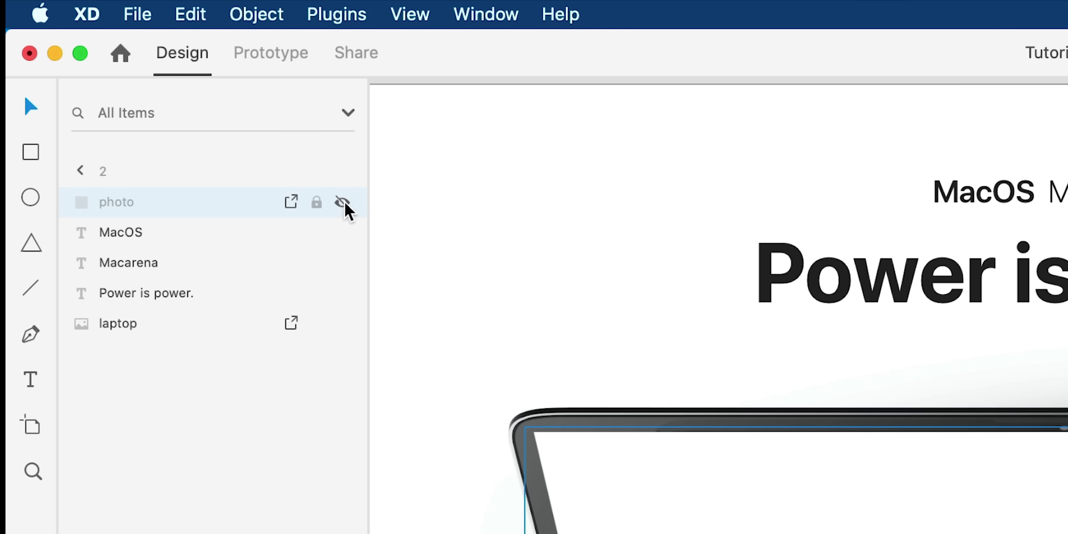
# Step: Trace the four corners of the laptop screen with the Pen tool as a closed path about 1121 × 343
pyautogui.click(31, 334)
pyautogui.click(532, 430)
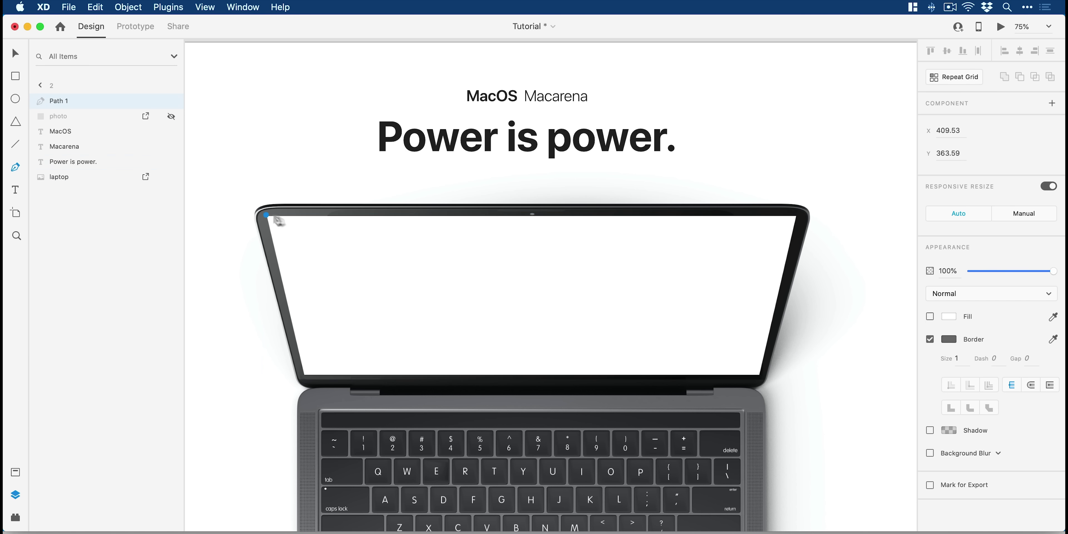
pyautogui.click(798, 215)
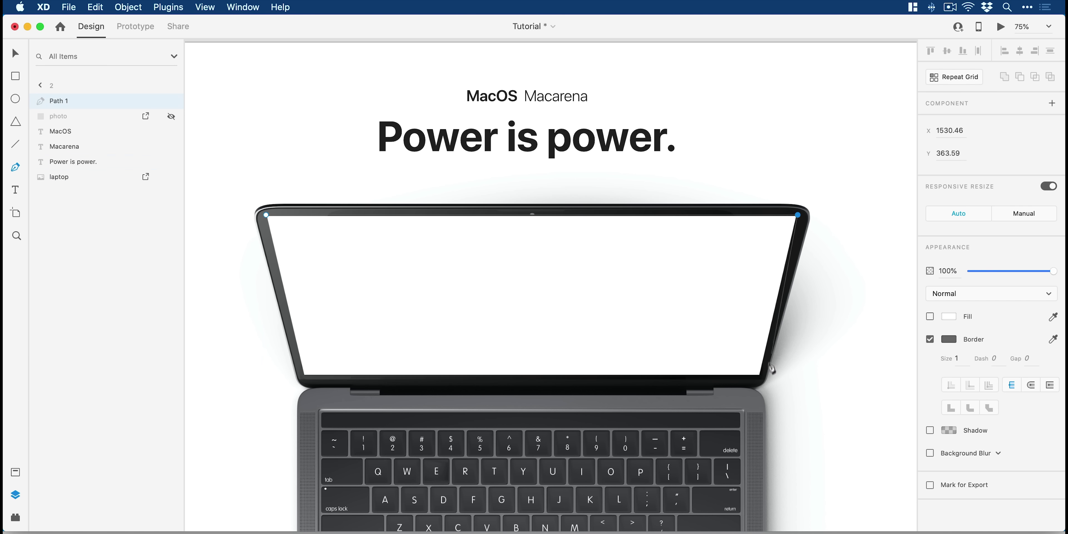
pyautogui.click(760, 378)
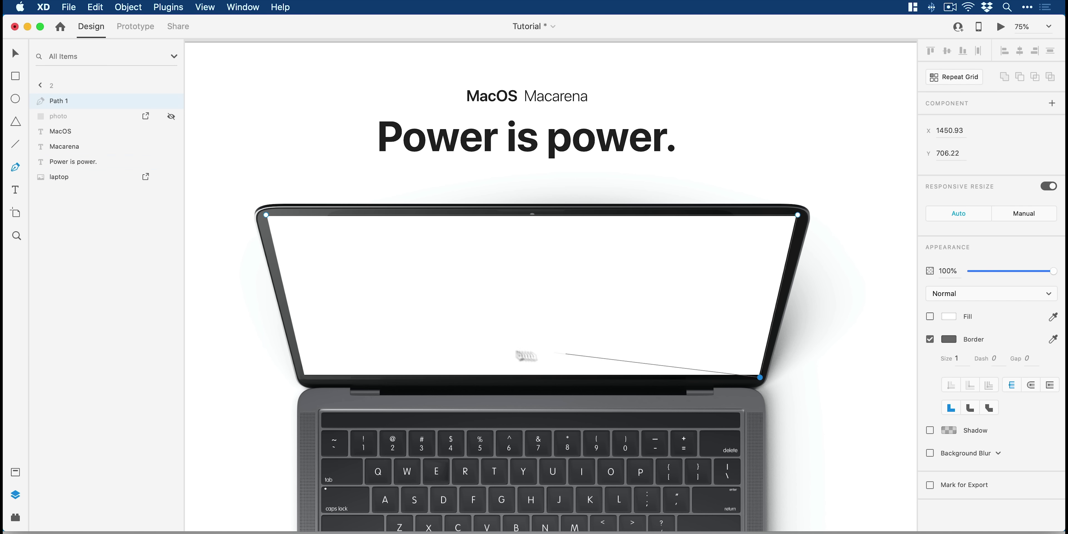
pyautogui.click(303, 378)
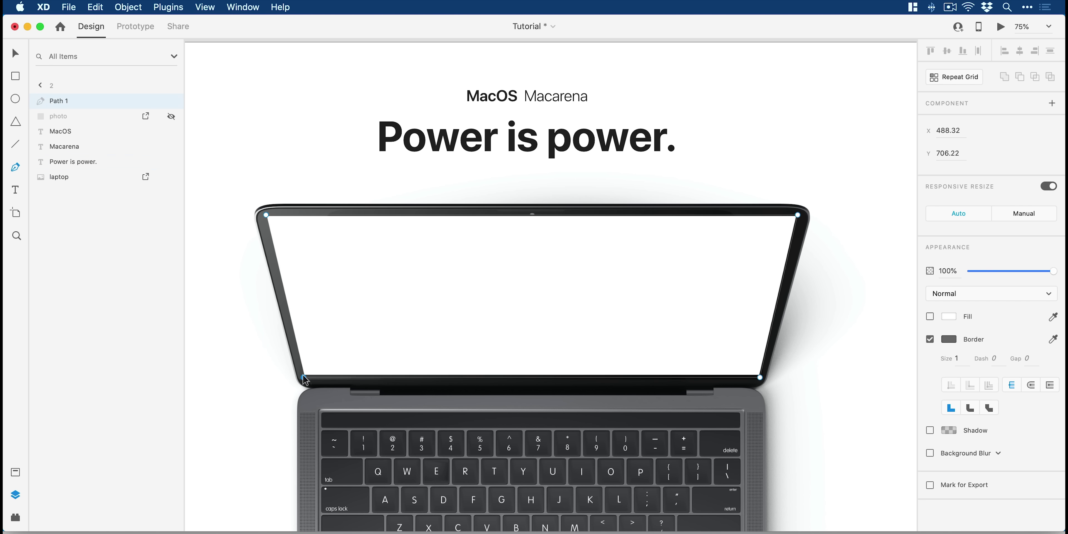
pyautogui.click(265, 215)
pyautogui.press('Escape')
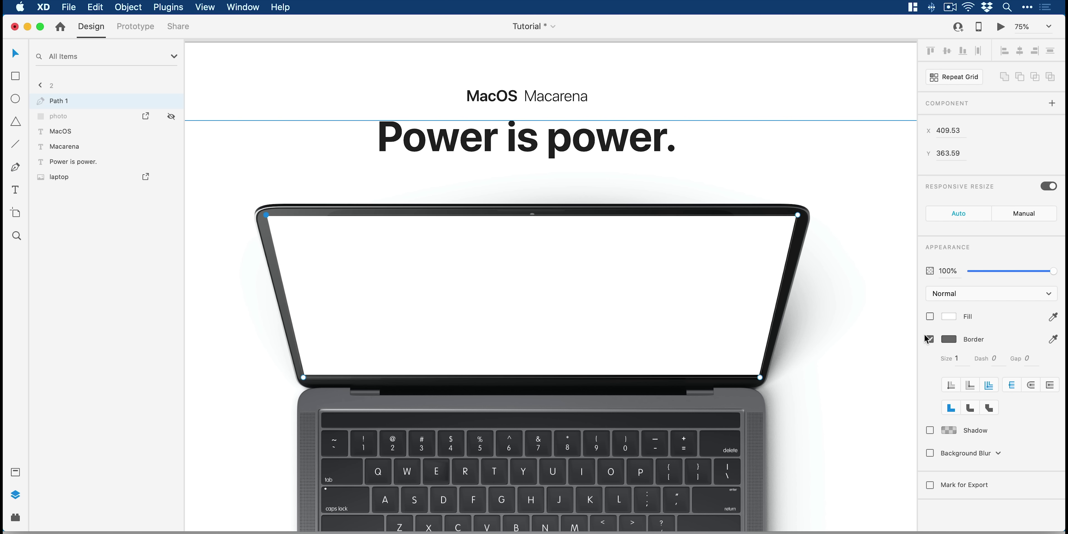
# Step: Remove the border of the traced screen path and give it a solid bright red fill
pyautogui.click(947, 317)
pyautogui.moveTo(879, 262); pyautogui.dragTo(875, 251)
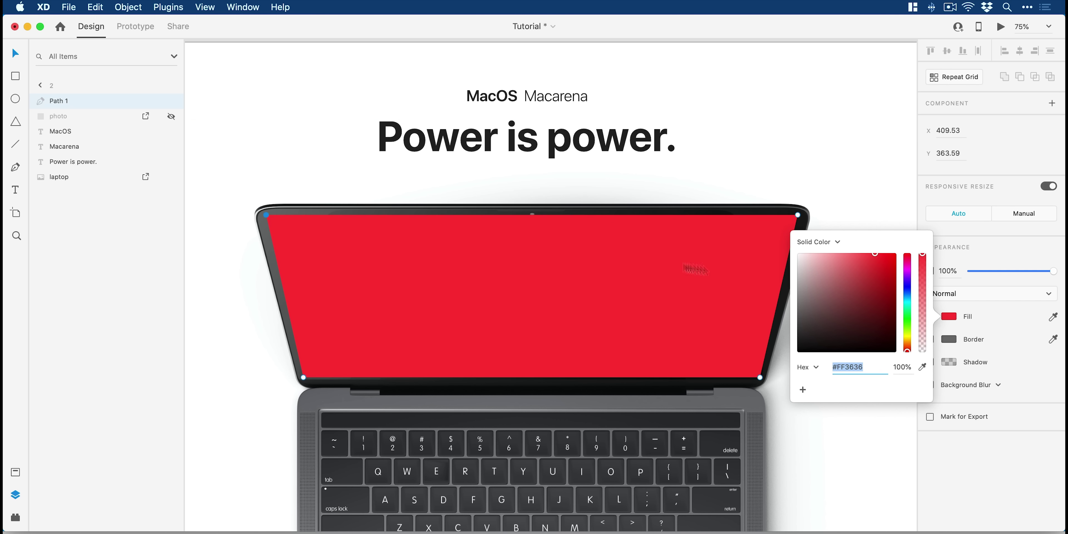
pyautogui.press('Escape')
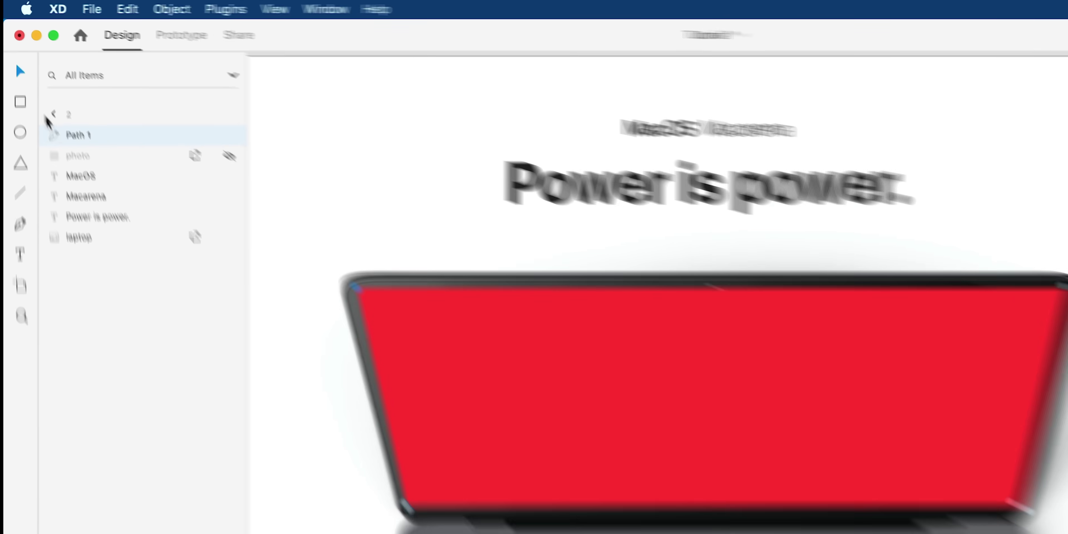
# Step: Rename the red path layer as "mask"
pyautogui.doubleClick(79, 135)
pyautogui.write('mkas')
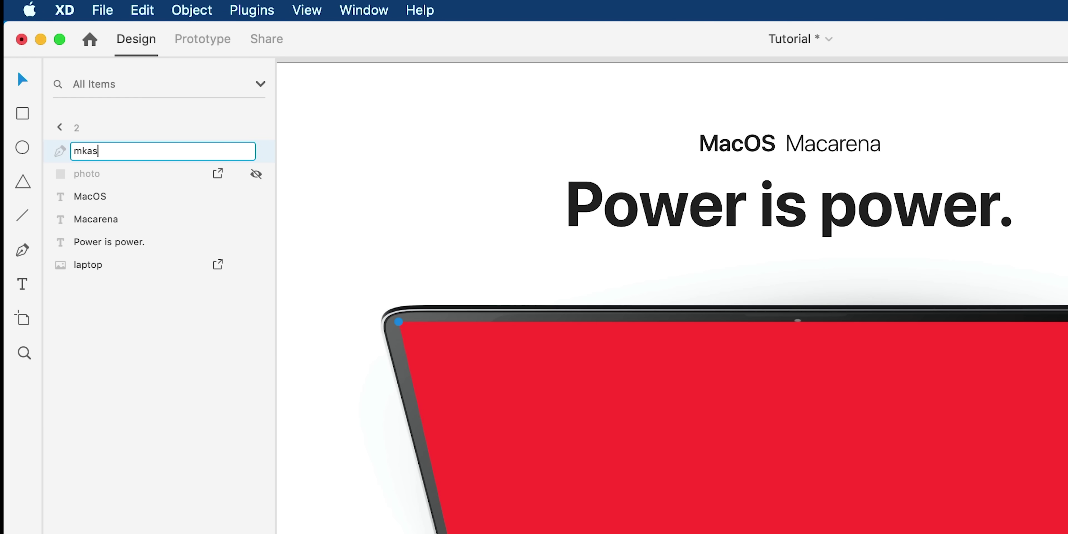
pyautogui.press('super+a')
pyautogui.write('mas')
pyautogui.press('Return')
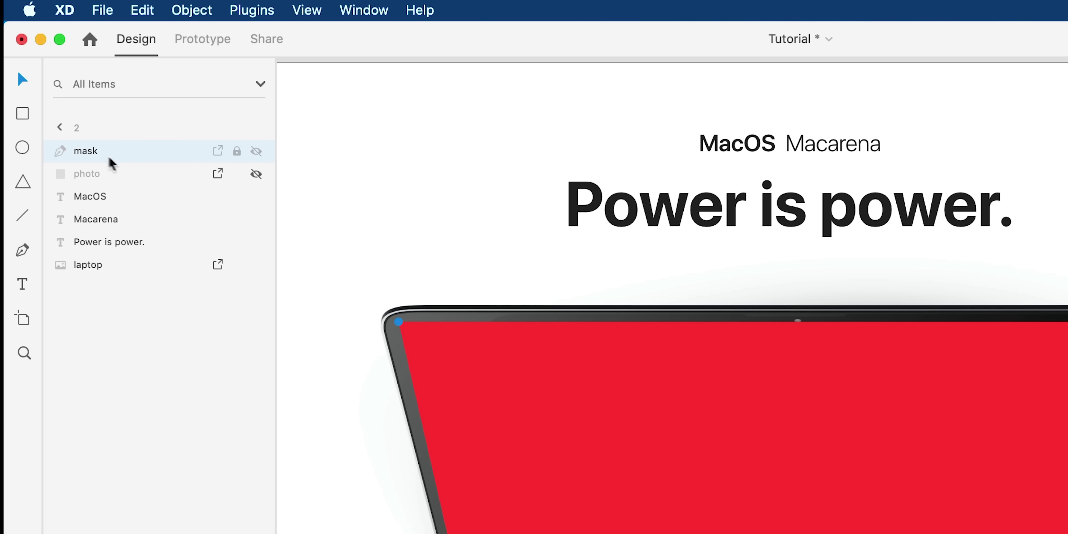
# Step: Show the photo layer again and clip it to the mask path using Mask with Shape
pyautogui.click(256, 174)
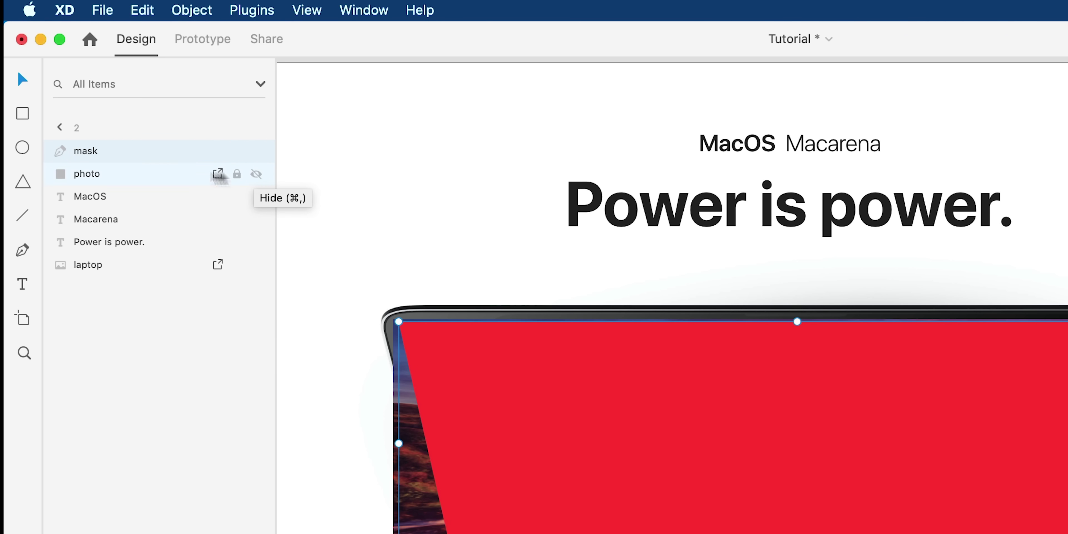
pyautogui.click(98, 173)
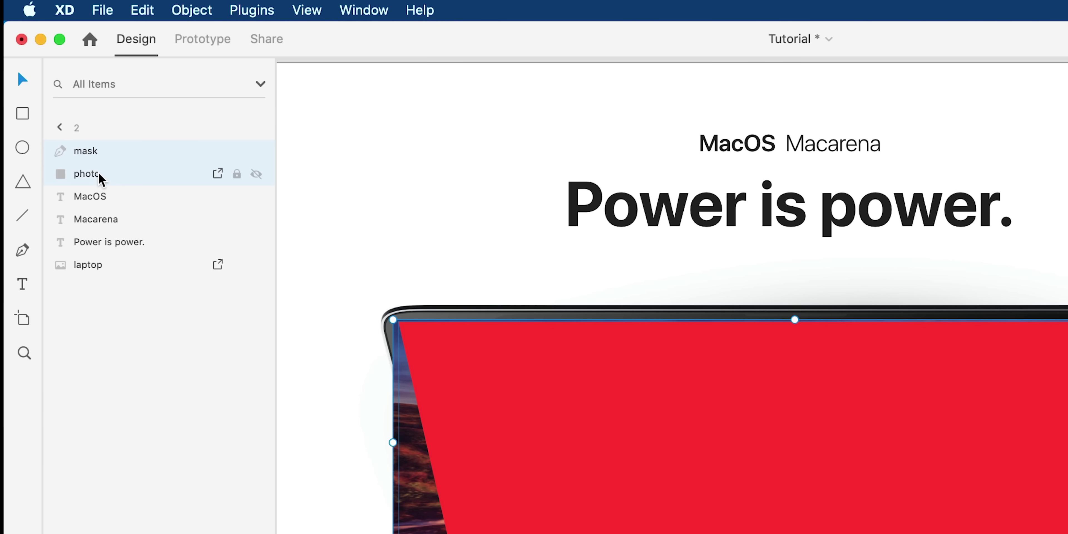
pyautogui.click(184, 8)
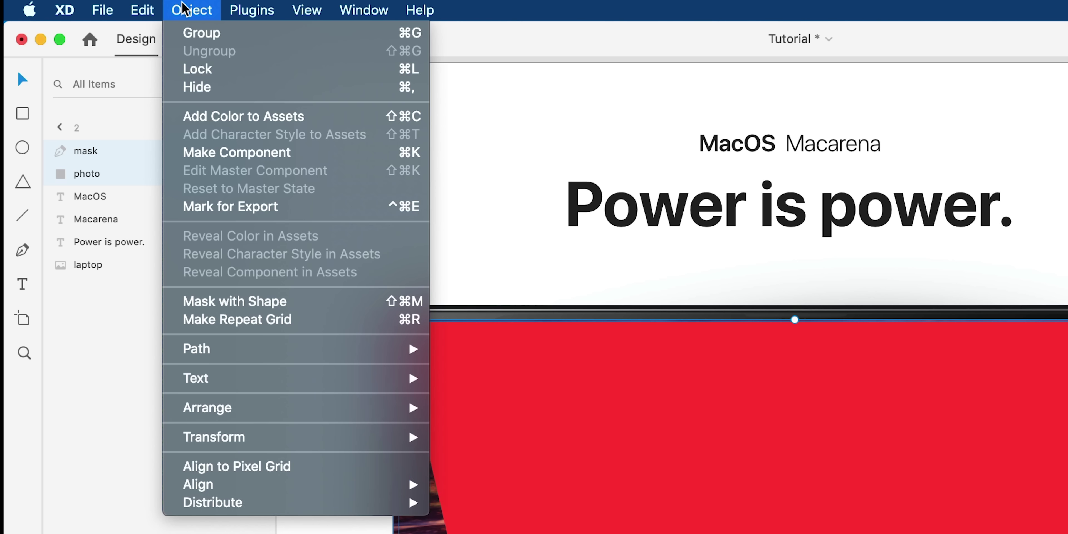
pyautogui.click(276, 303)
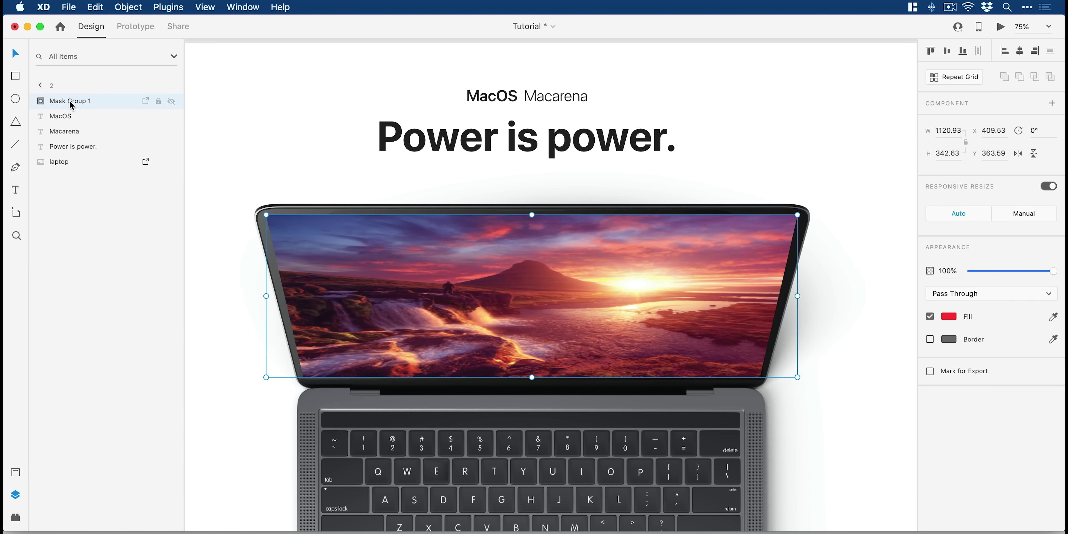
# Step: Rename the new mask group as "bg-image"
pyautogui.doubleClick(69, 101)
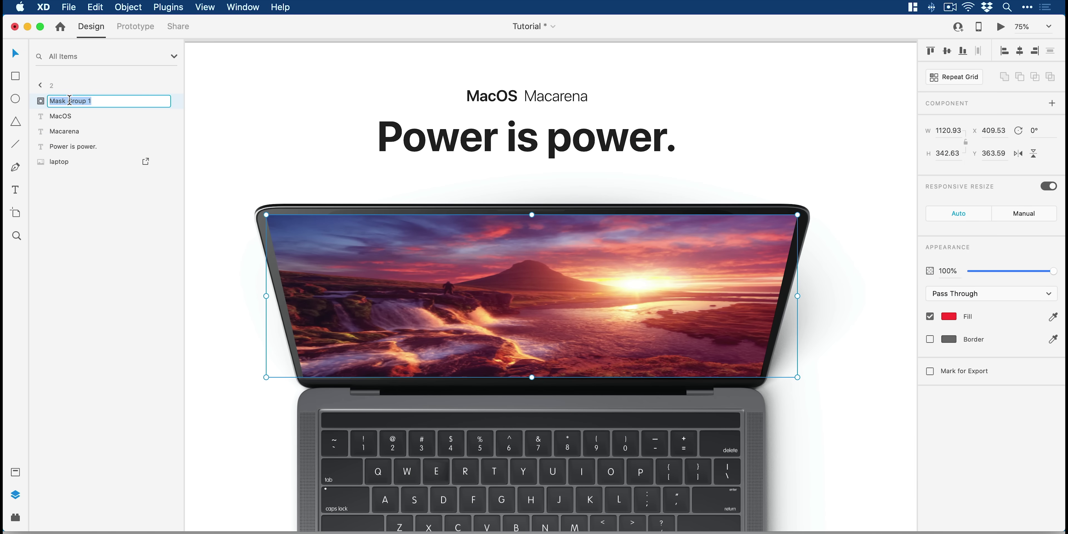
pyautogui.write('bg-image')
pyautogui.press('Return')
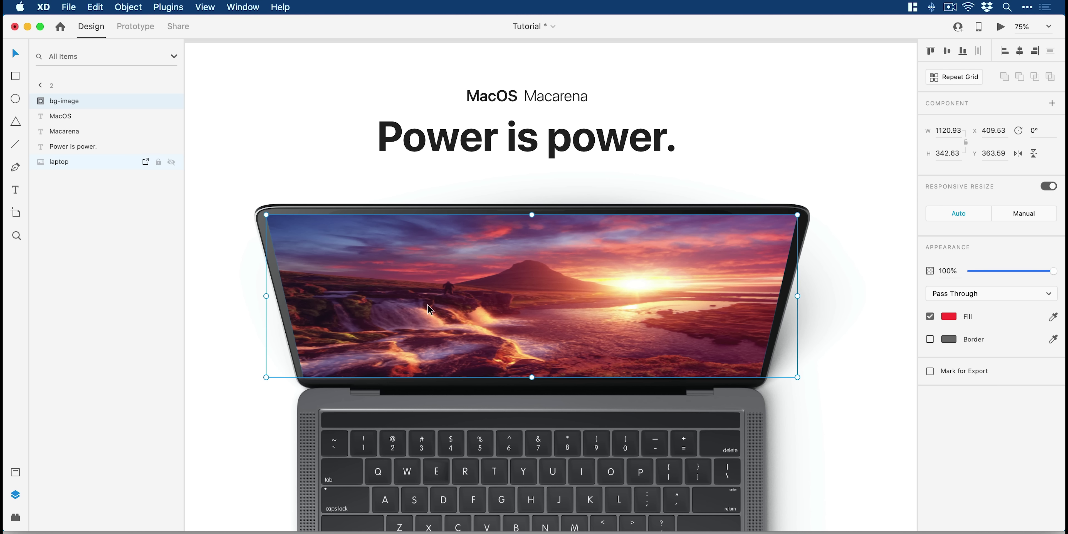
# Step: Copy the bg-image group from artboard 2 onto artboard 1 and move it below the MacOS and Macarena text layers
pyautogui.click(96, 7)
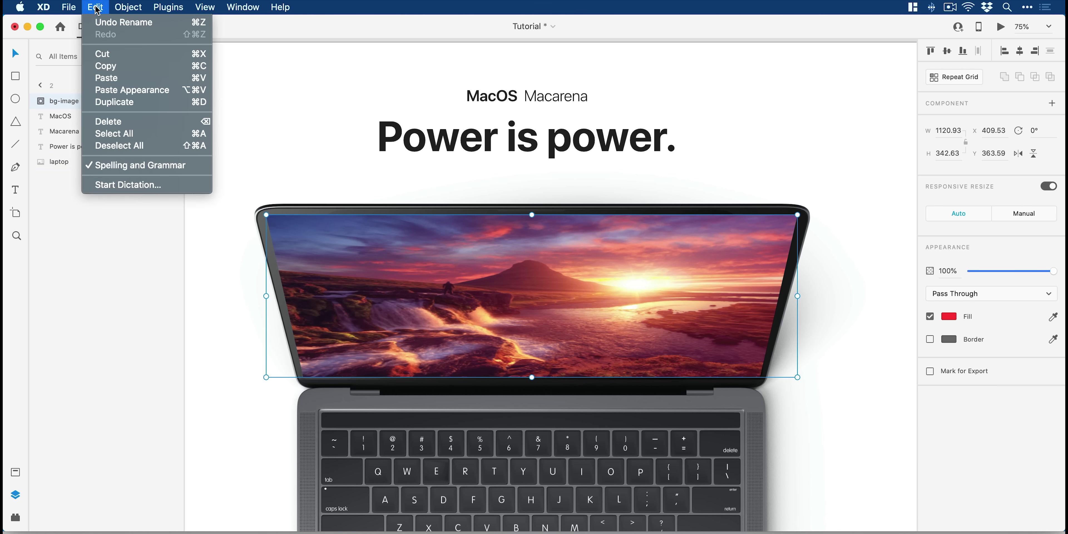
pyautogui.click(148, 67)
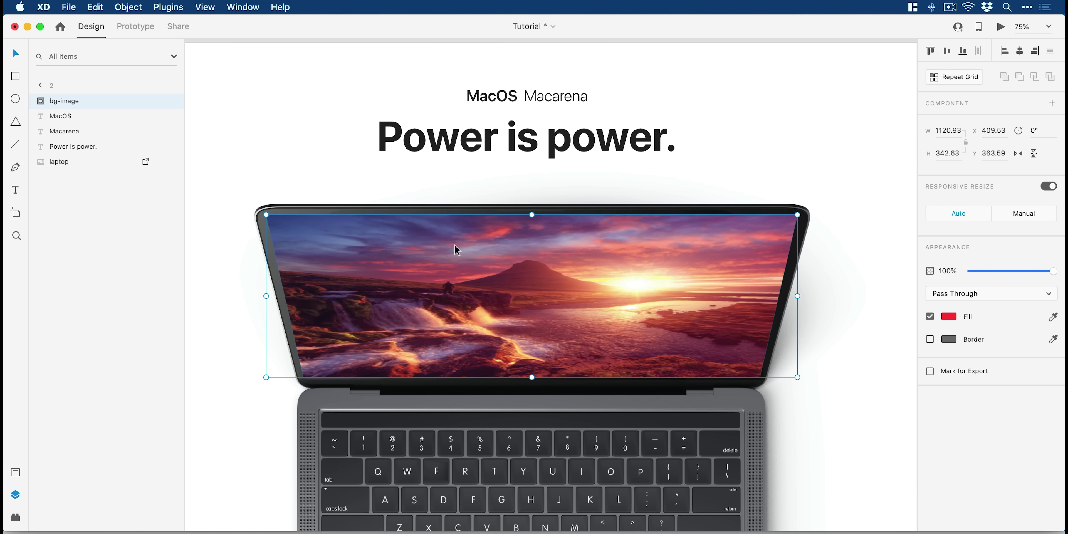
pyautogui.press('super+minus')
pyautogui.scroll(10, 476, 373)
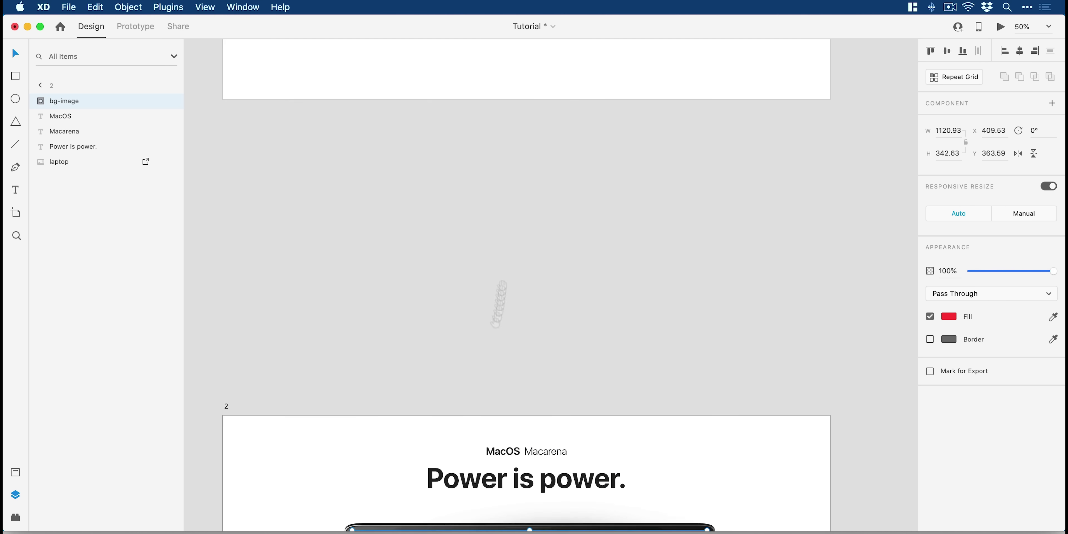
pyautogui.click(537, 256)
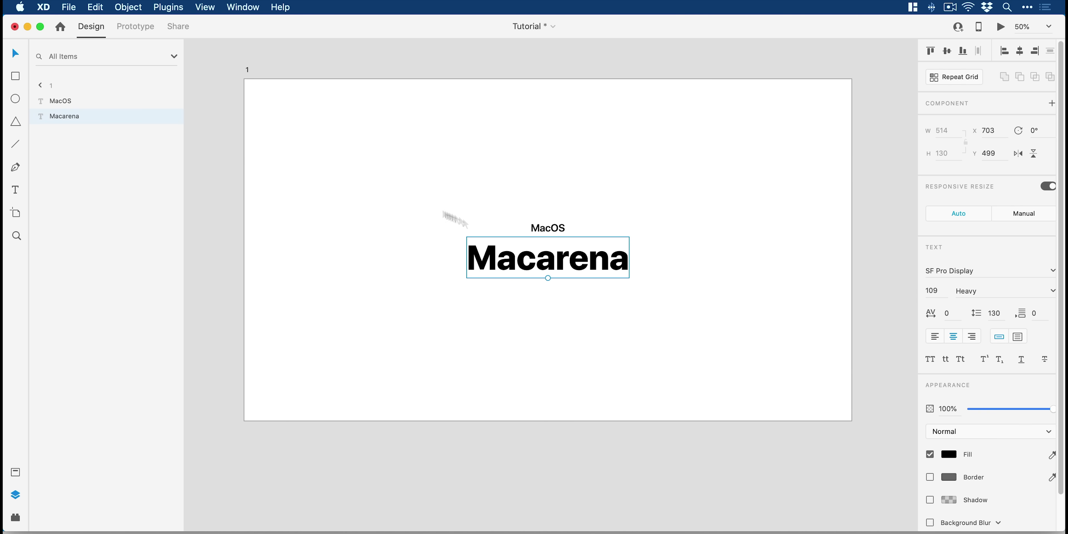
pyautogui.click(104, 7)
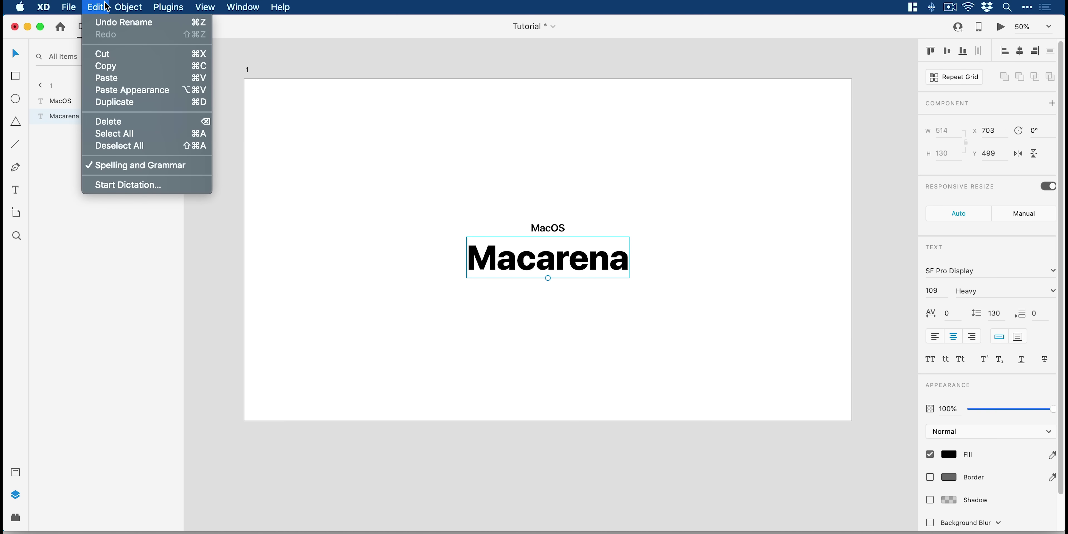
pyautogui.click(124, 78)
pyautogui.moveTo(71, 101); pyautogui.dragTo(72, 136)
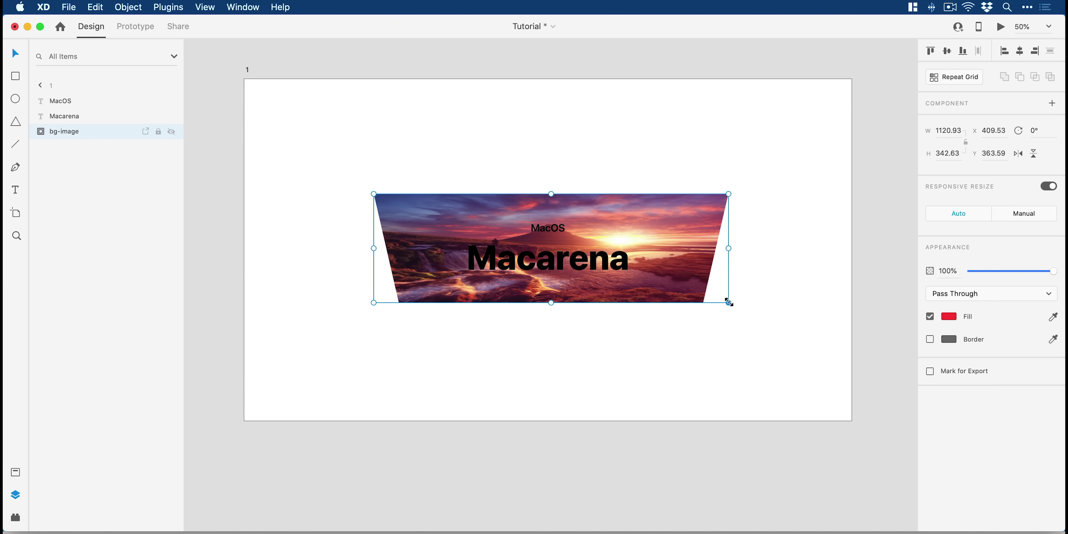
# Step: Enlarge the bg-image group about its centre to about 2243 × 1286 so the photo covers all of artboard 1
pyautogui.moveTo(728, 303); pyautogui.dragTo(908, 458)
pyautogui.press('super+minus')
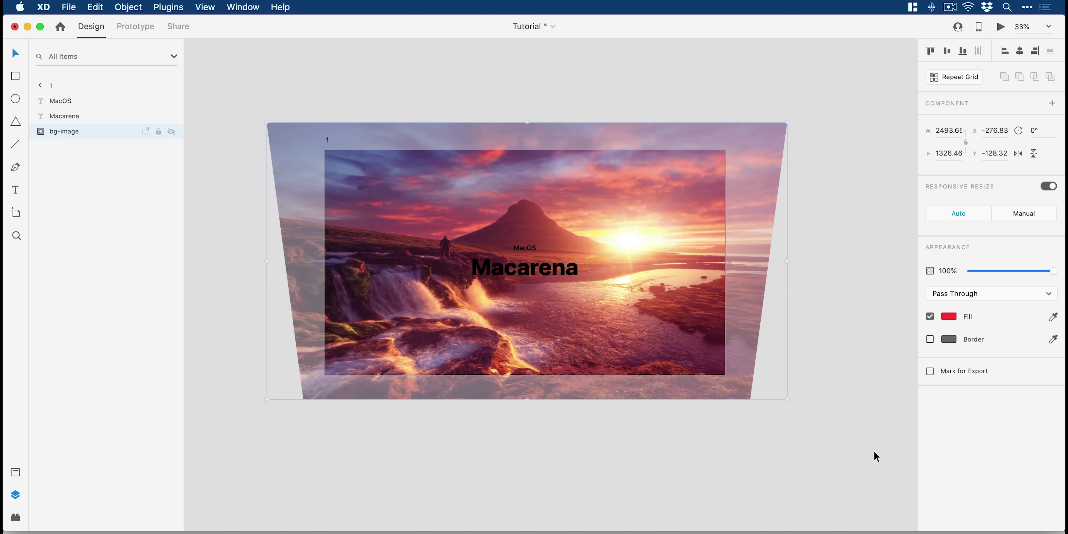
pyautogui.press('super+Tab')
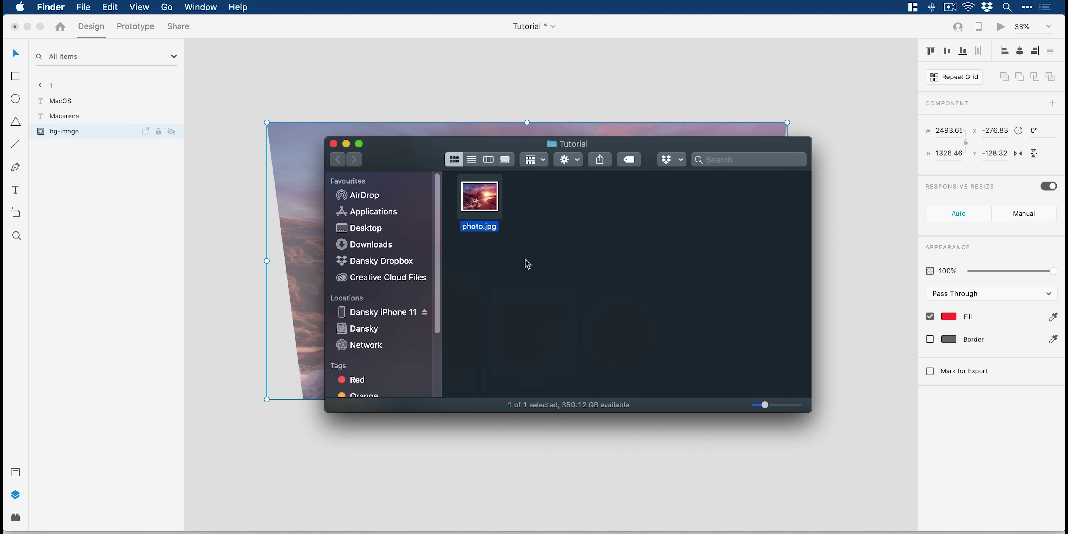
pyautogui.press('super+Tab')
pyautogui.moveTo(787, 400); pyautogui.dragTo(831, 385)
pyautogui.press('z')
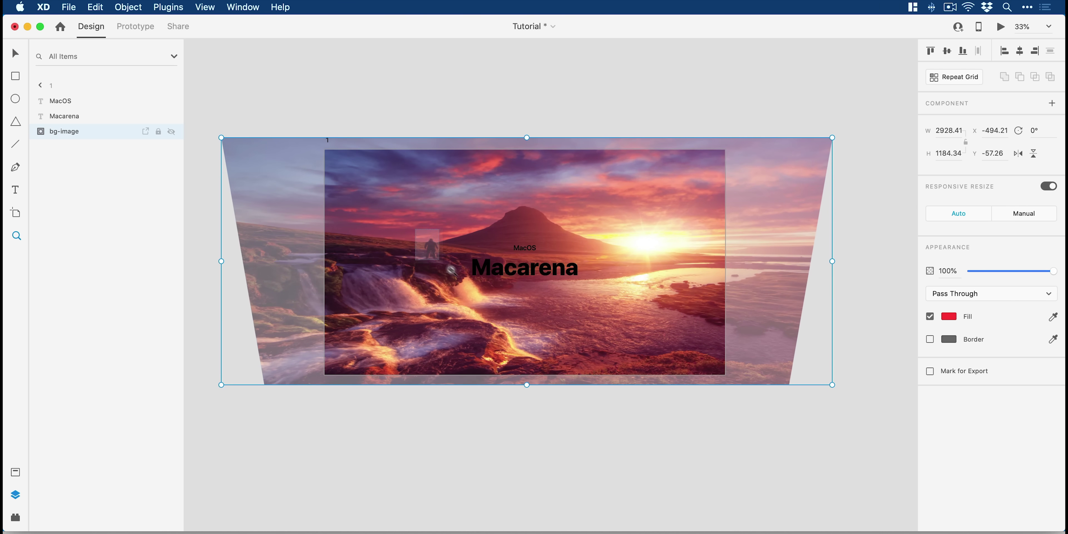
pyautogui.moveTo(429, 248); pyautogui.dragTo(456, 276)
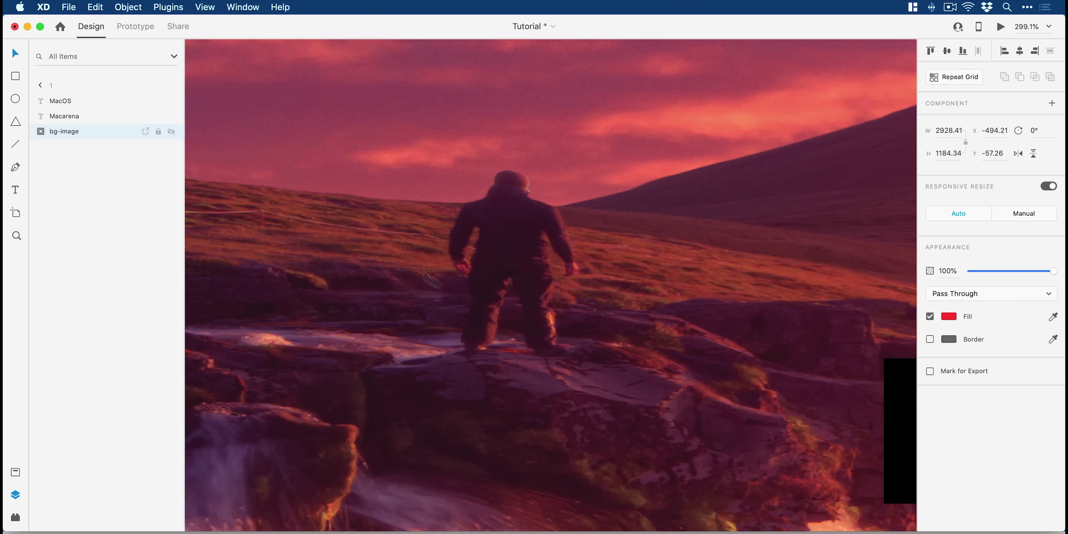
pyautogui.press('super+0')
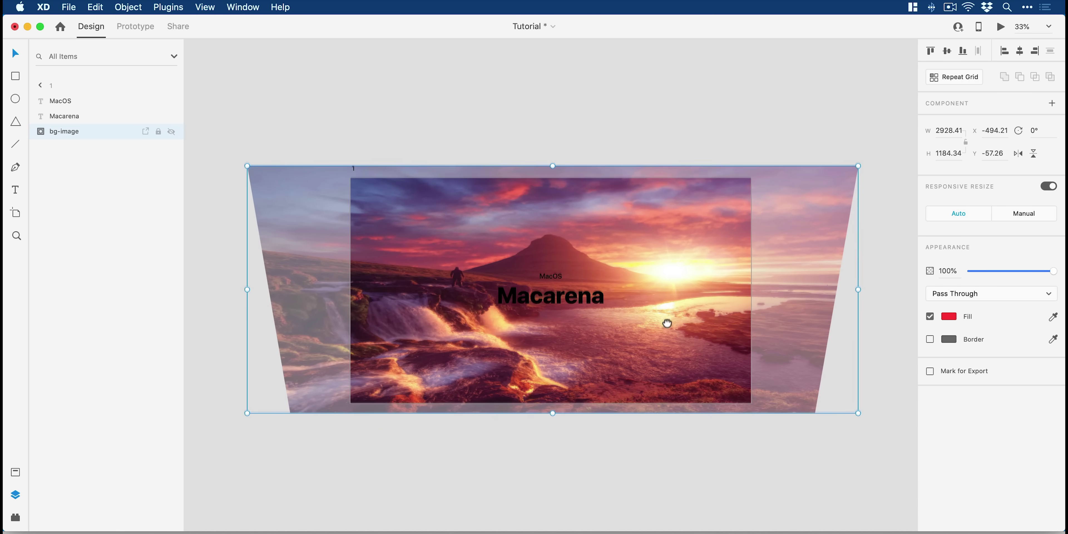
pyautogui.moveTo(854, 412); pyautogui.dragTo(787, 418)
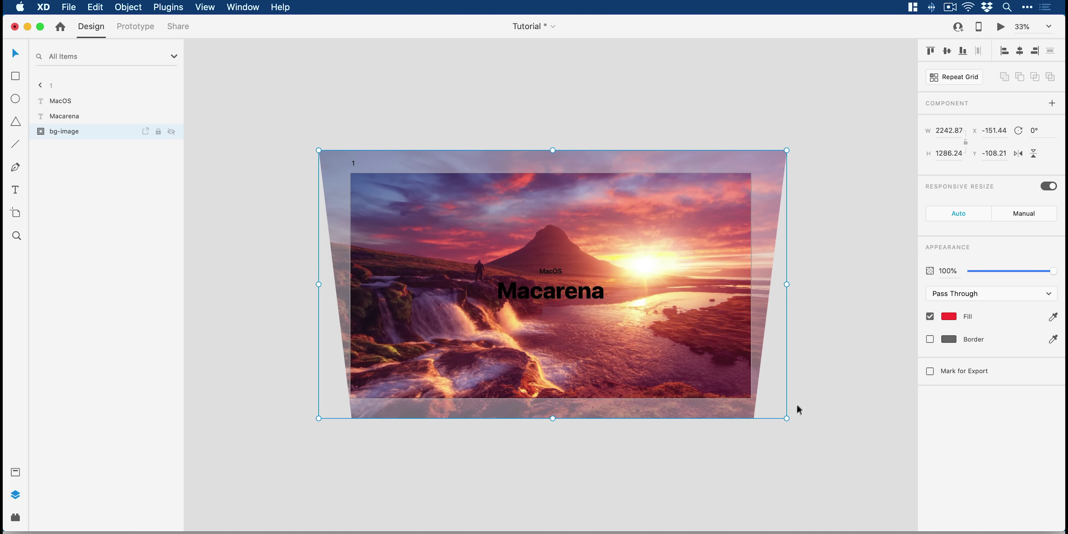
pyautogui.click(813, 349)
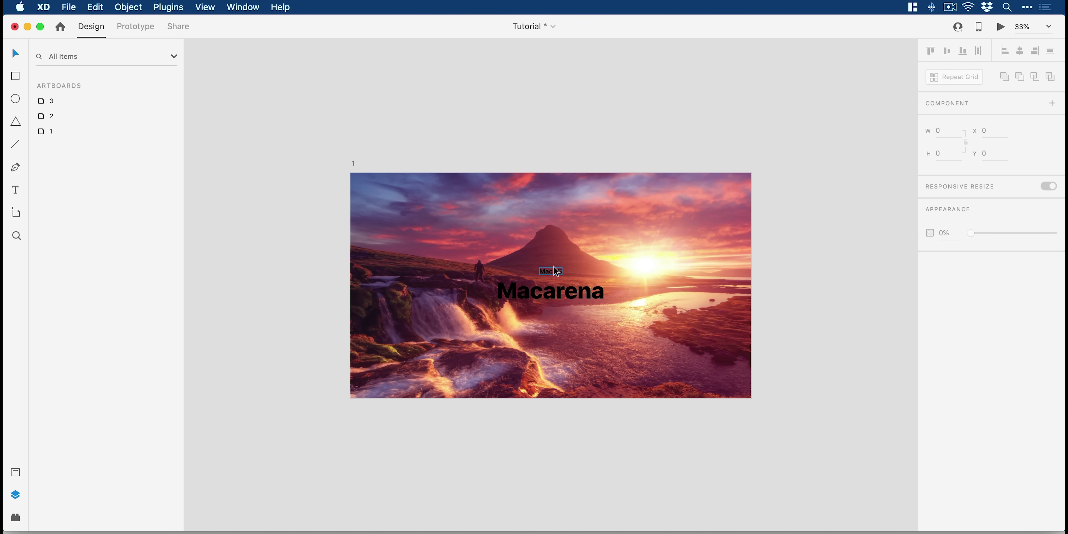
# Step: Change the fill of the MacOS and Macarena texts on artboard 1 to white (#FFFFFF)
pyautogui.click(552, 292)
pyautogui.keyDown('shift'); pyautogui.click(550, 271); pyautogui.keyUp('shift')
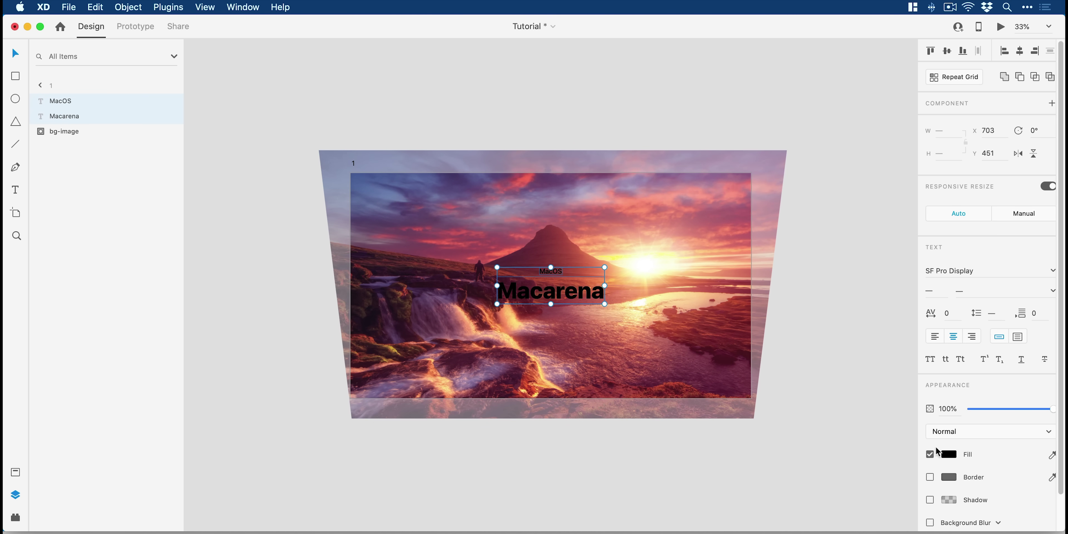
pyautogui.click(948, 455)
pyautogui.click(862, 411)
pyautogui.moveTo(862, 412); pyautogui.dragTo(713, 313)
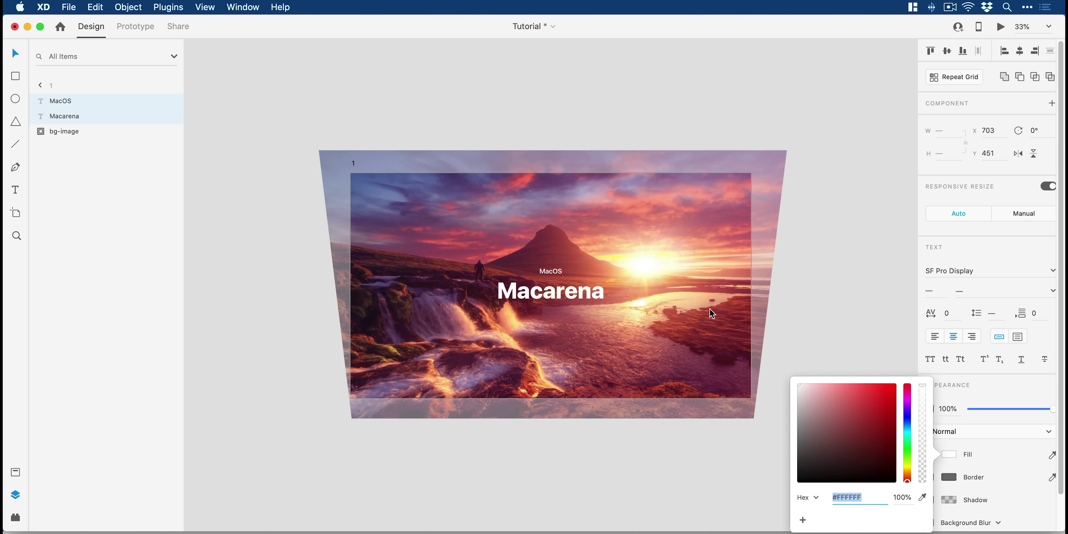
pyautogui.click(843, 287)
pyautogui.press('super+equal')
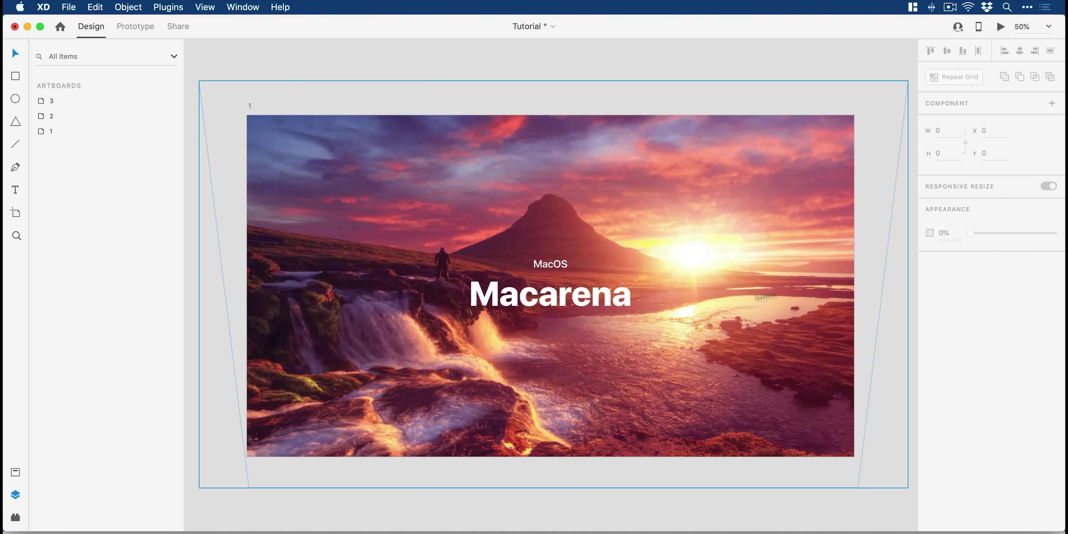
# Step: Switch to prototyping and wire artboard 1 to artboard 2
pyautogui.scroll(-15, 595, 348)
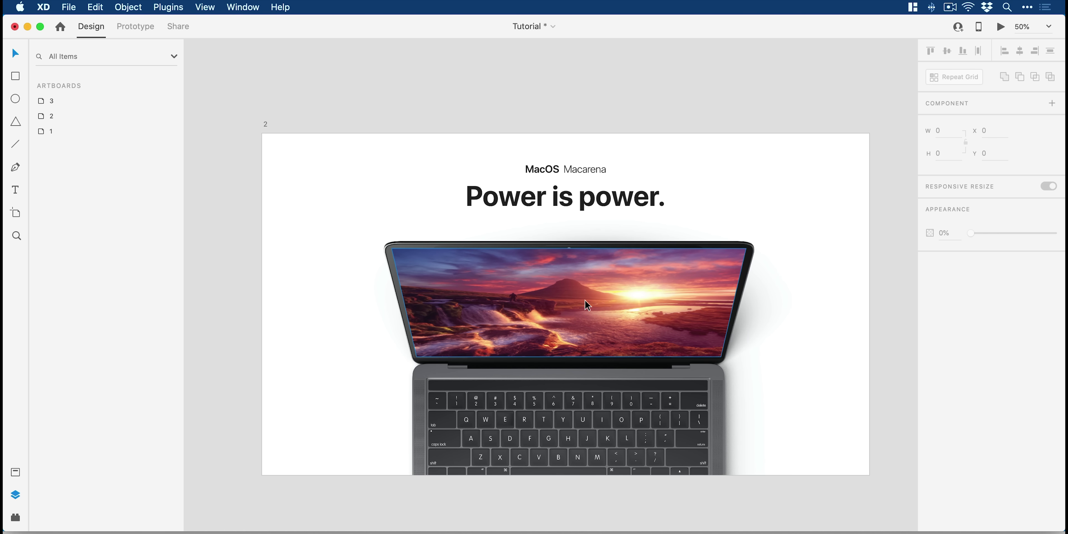
pyautogui.press('super+0')
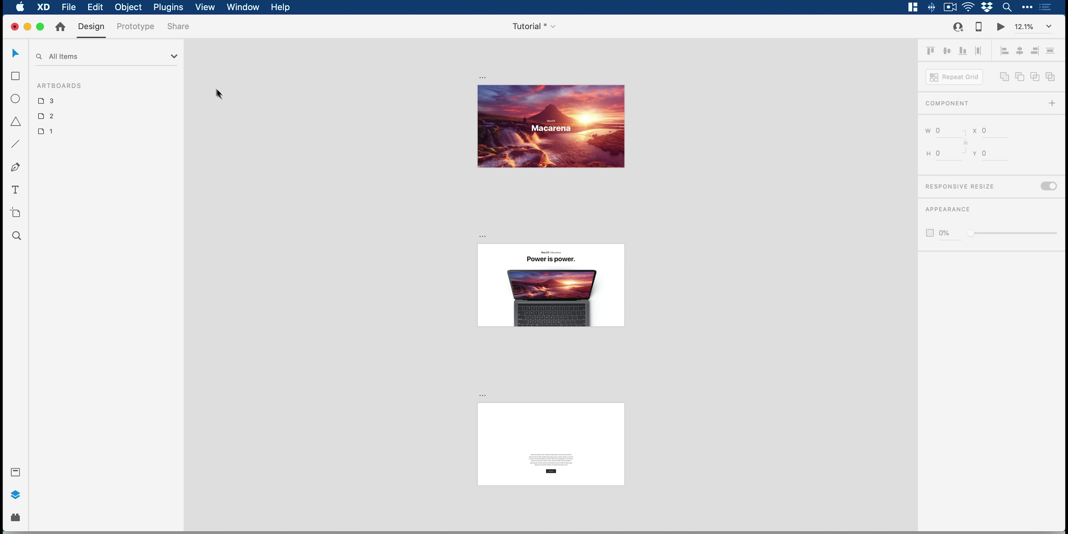
pyautogui.click(148, 29)
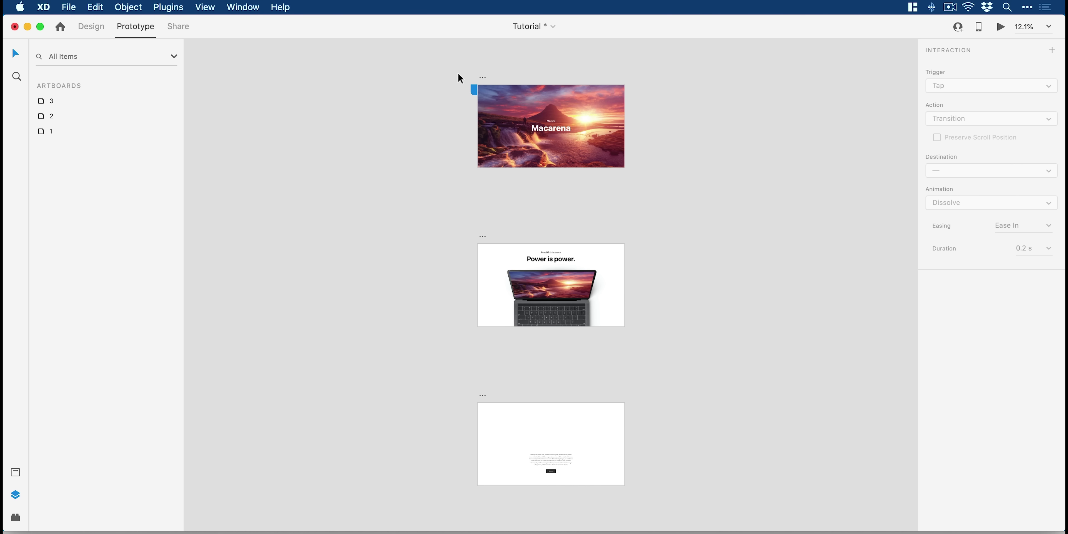
pyautogui.click(483, 76)
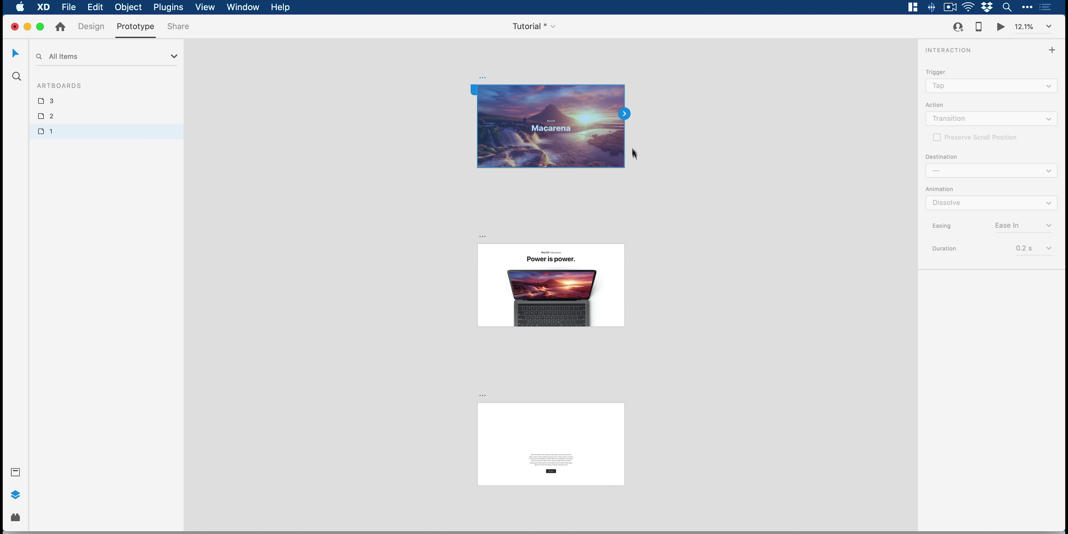
pyautogui.moveTo(624, 113); pyautogui.dragTo(613, 264)
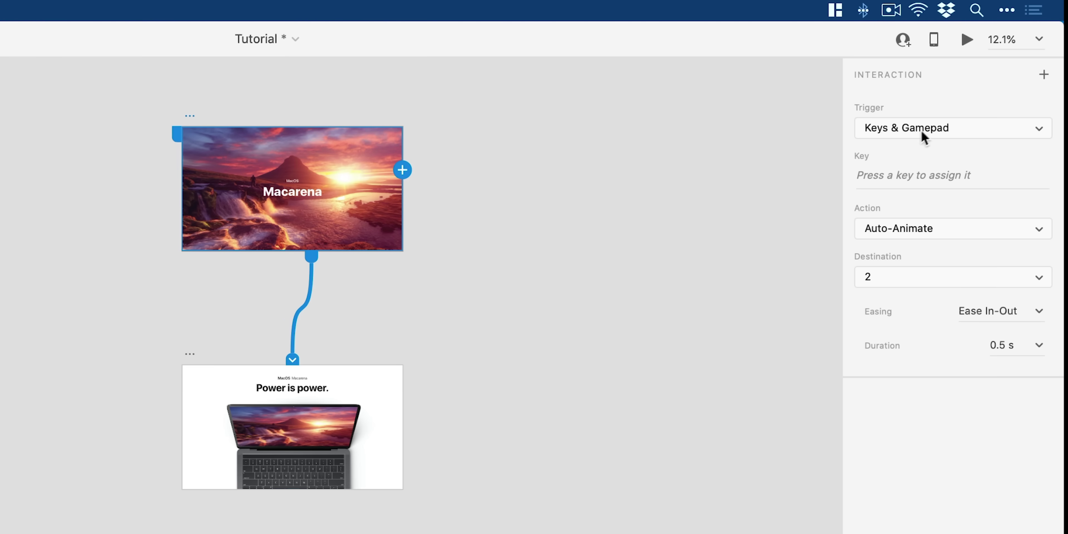
# Step: Set the interaction to a Keys & Gamepad trigger on the down arrow, with the Auto-Animate action and Ease In-Out easing
pyautogui.click(924, 129)
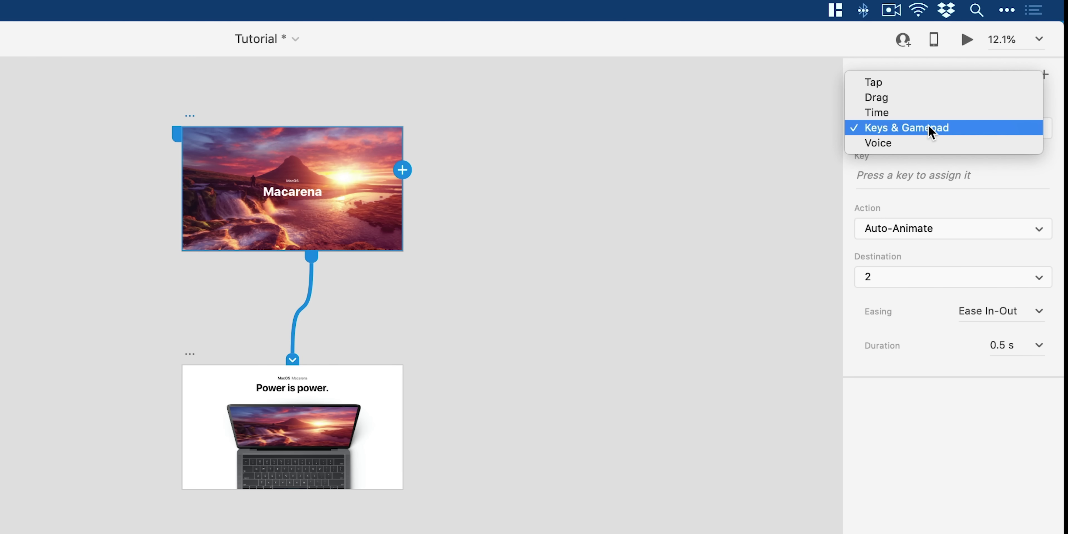
pyautogui.click(930, 129)
pyautogui.click(912, 172)
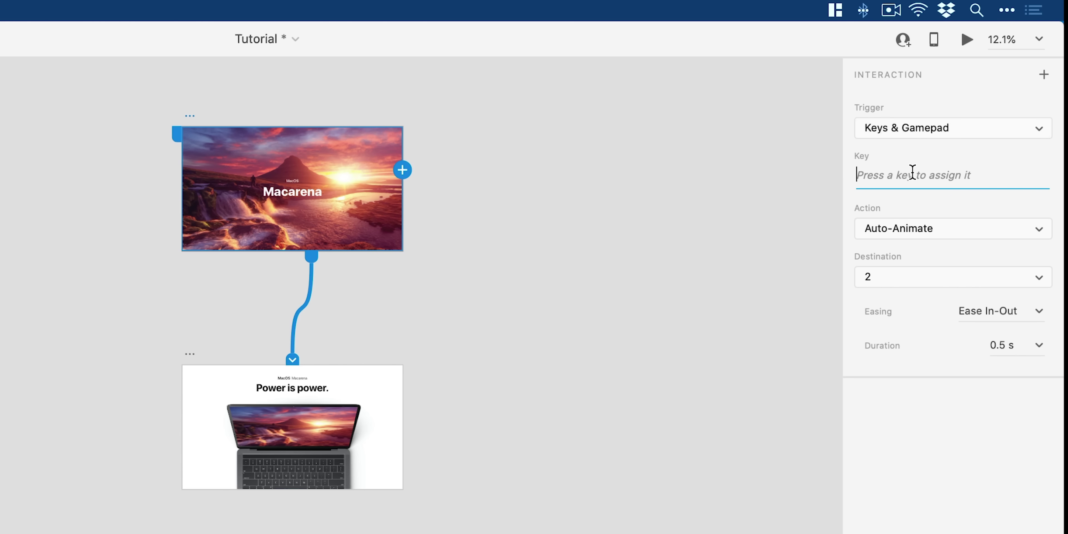
pyautogui.press('Down')
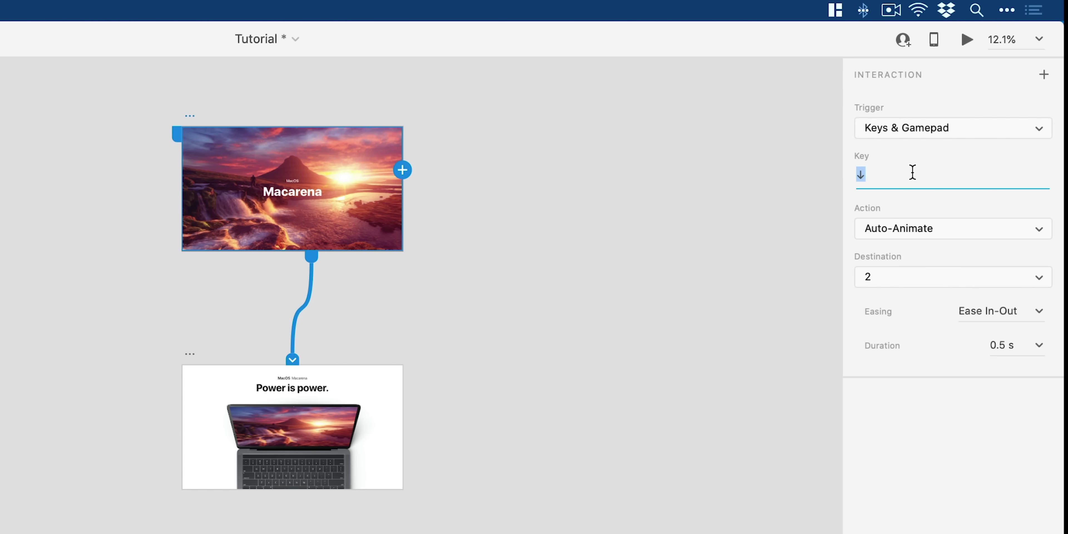
pyautogui.click(958, 230)
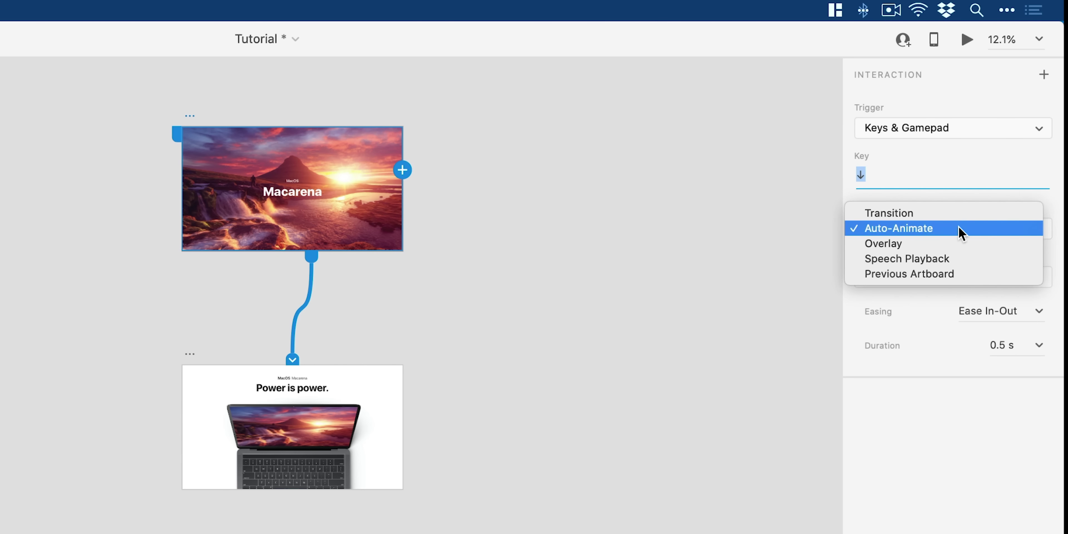
pyautogui.click(961, 229)
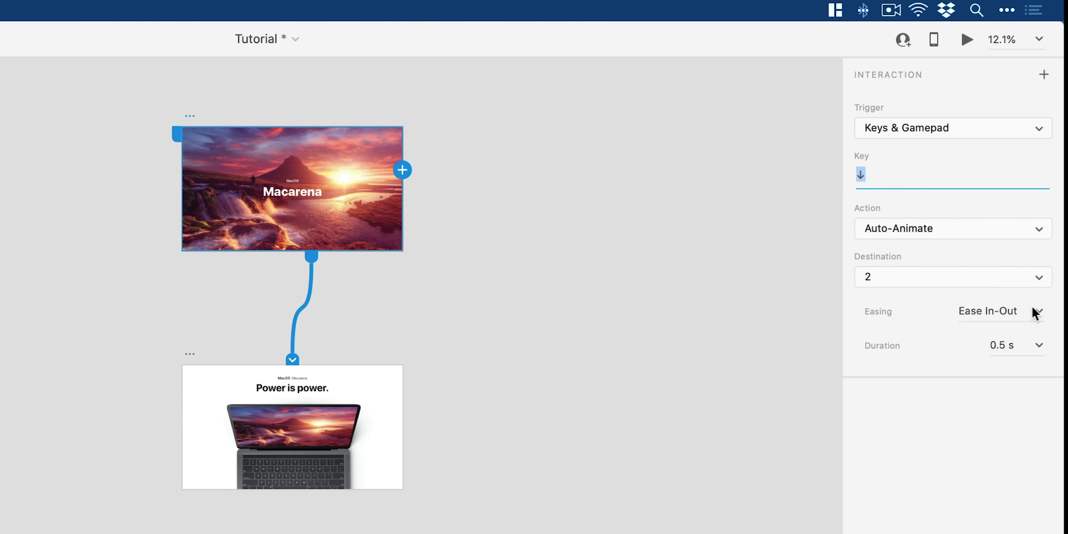
pyautogui.click(1038, 313)
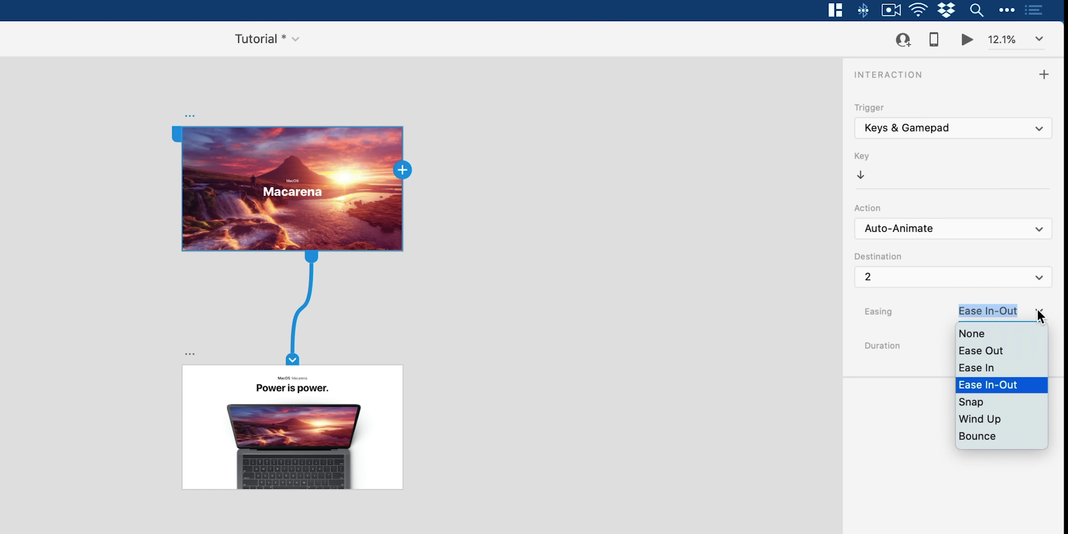
pyautogui.click(1039, 315)
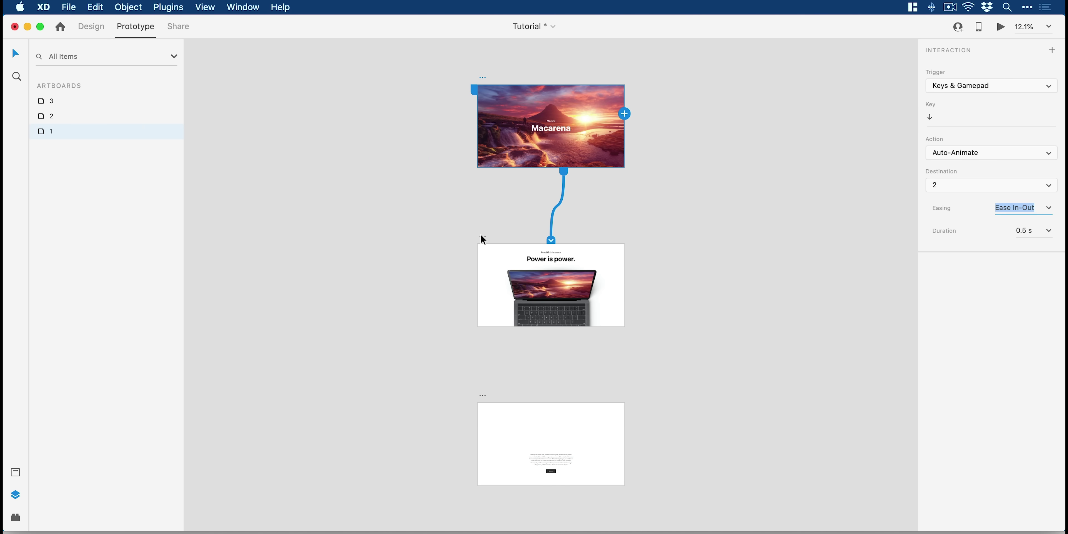
# Step: Wire artboard 2 to artboard 3 and assign the down arrow as the trigger key
pyautogui.click(481, 236)
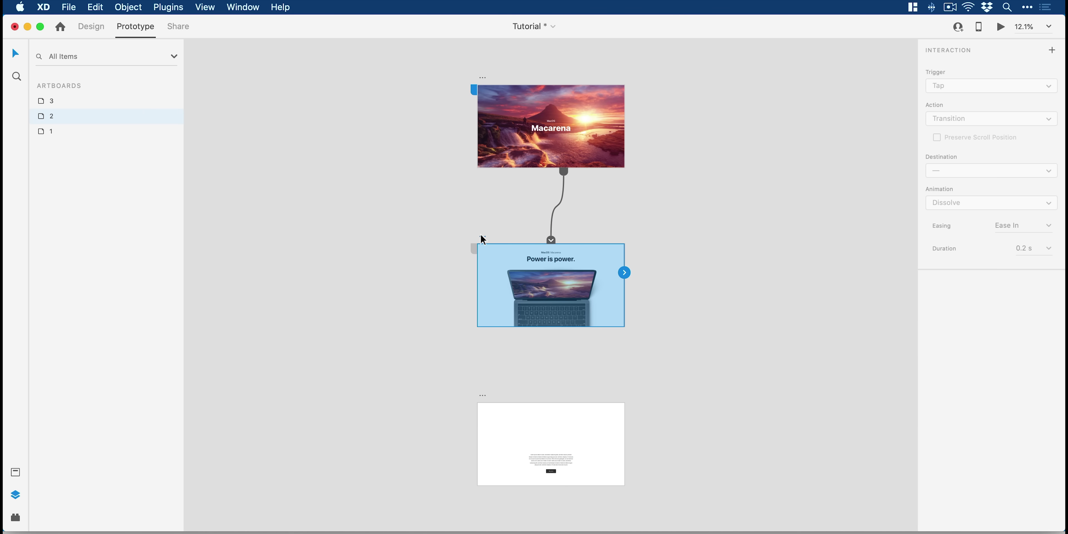
pyautogui.moveTo(624, 272); pyautogui.dragTo(593, 431)
pyautogui.click(992, 116)
pyautogui.press('Down')
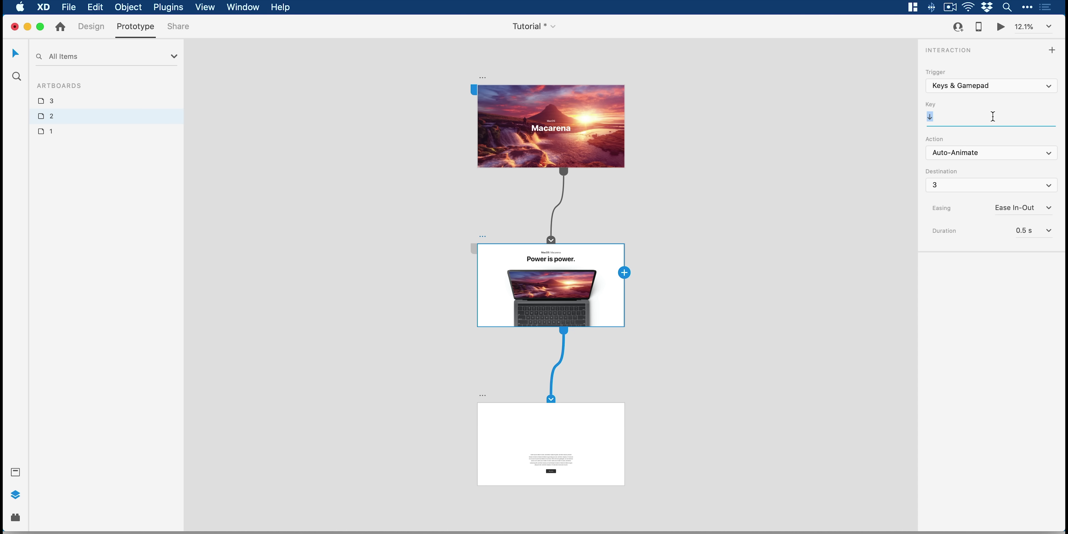
# Step: Wire artboard 3 back to artboard 2 and assign the up arrow as the trigger key
pyautogui.click(482, 395)
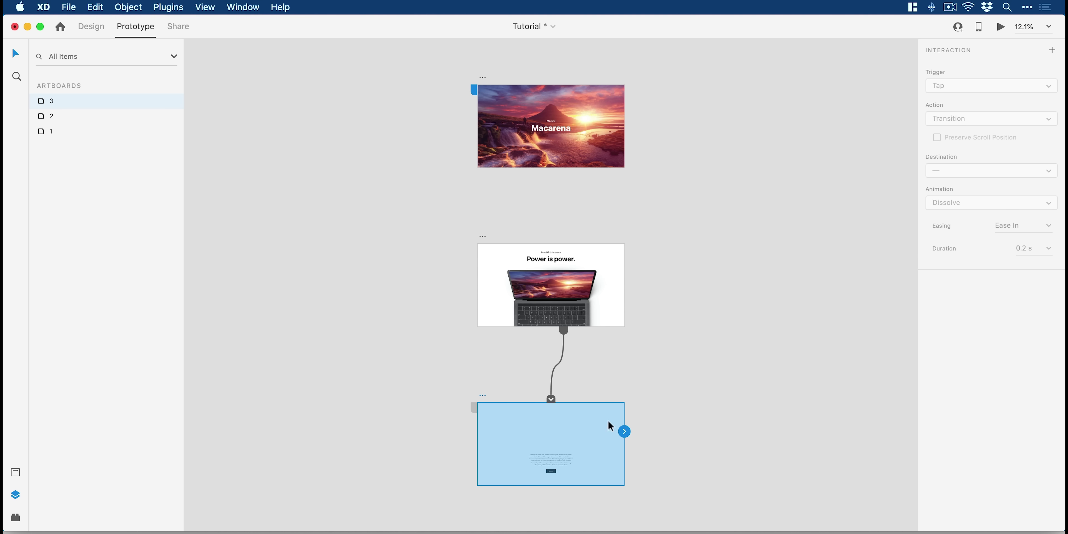
pyautogui.moveTo(624, 432); pyautogui.dragTo(617, 305)
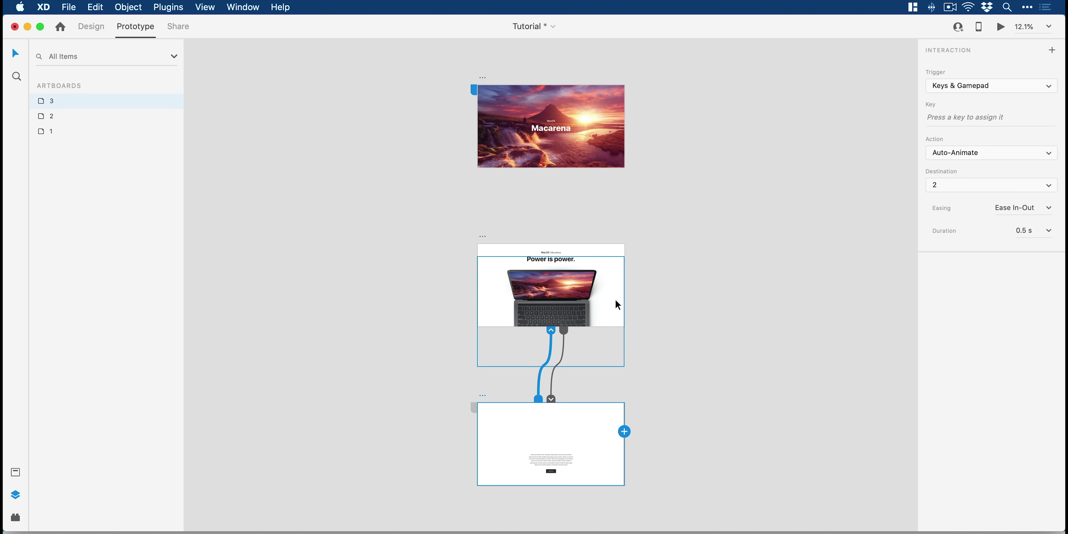
pyautogui.click(980, 115)
pyautogui.press('Up')
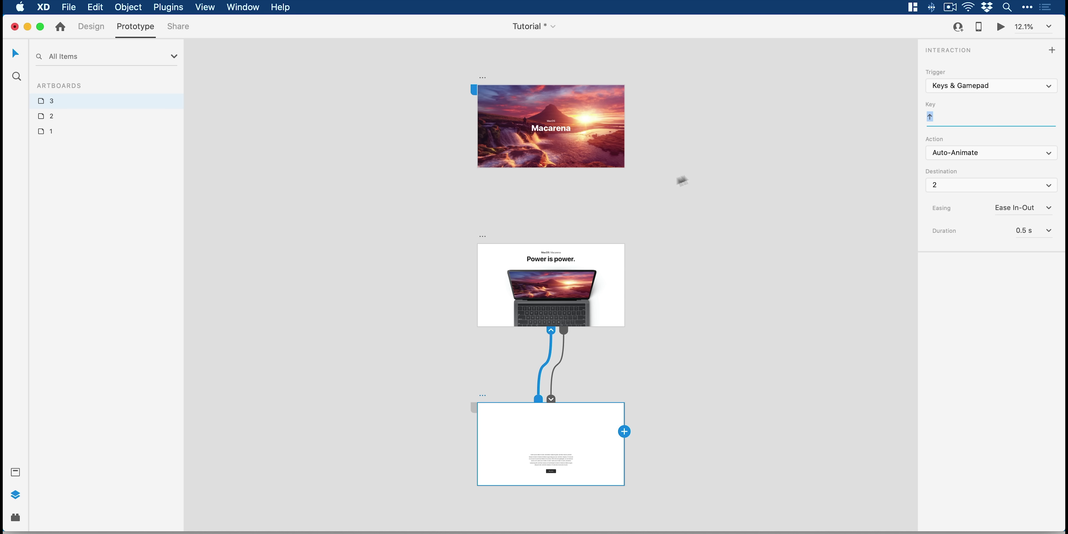
# Step: Wire artboard 2 back to artboard 1 and assign the up arrow as the trigger key
pyautogui.click(482, 237)
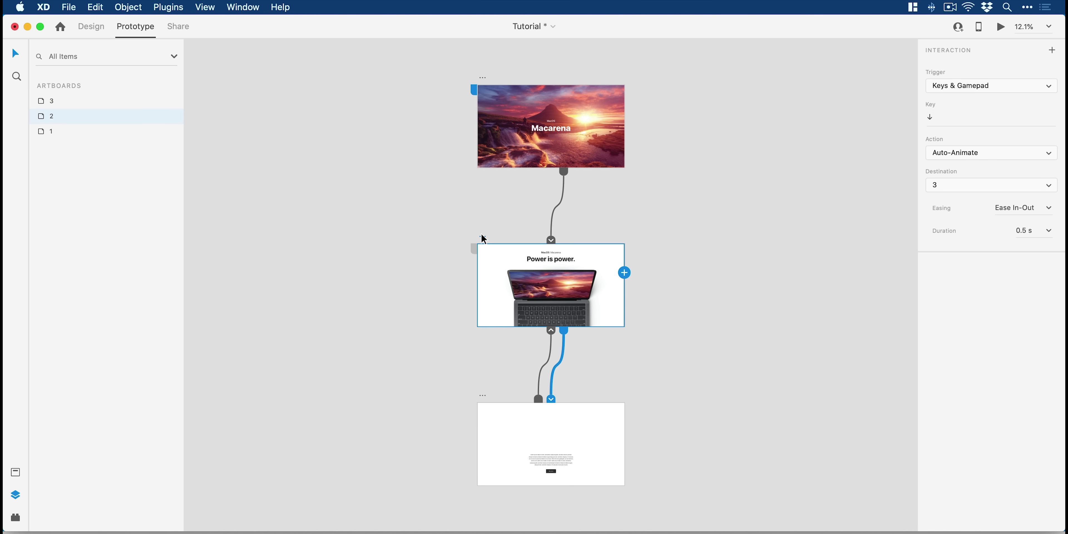
pyautogui.moveTo(624, 272); pyautogui.dragTo(613, 153)
pyautogui.click(993, 117)
pyautogui.press('Up')
pyautogui.click(859, 121)
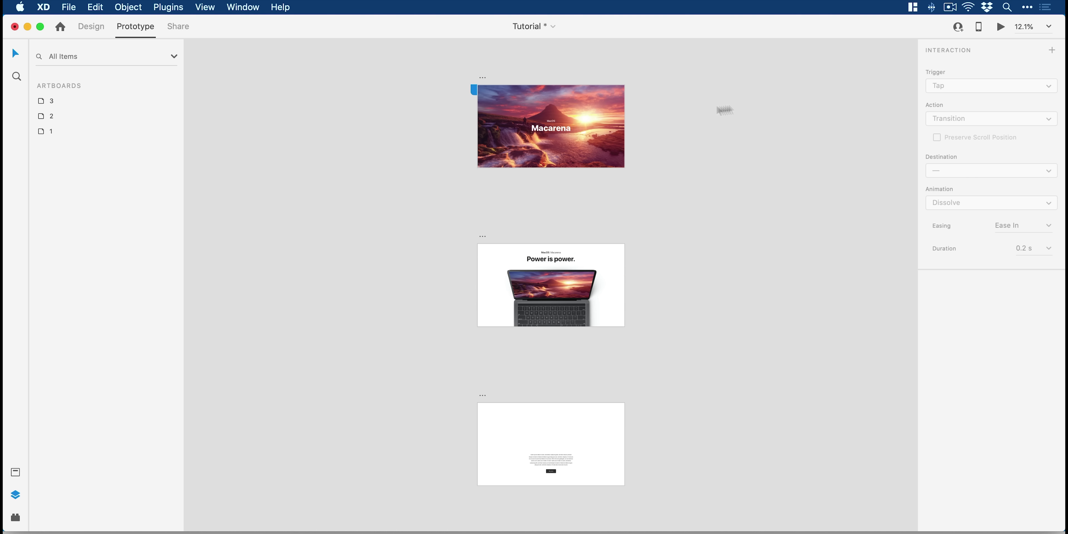
# Step: Preview the prototype's transition between artboards 1 and 2 in a slightly smaller window, and close the preview
pyautogui.click(1000, 26)
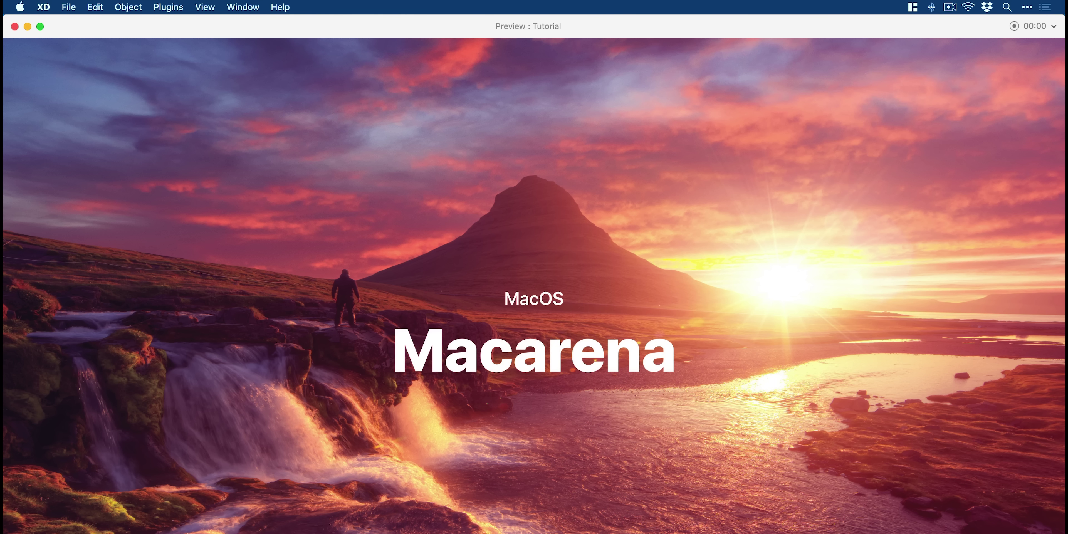
pyautogui.moveTo(1064, 532); pyautogui.dragTo(971, 526)
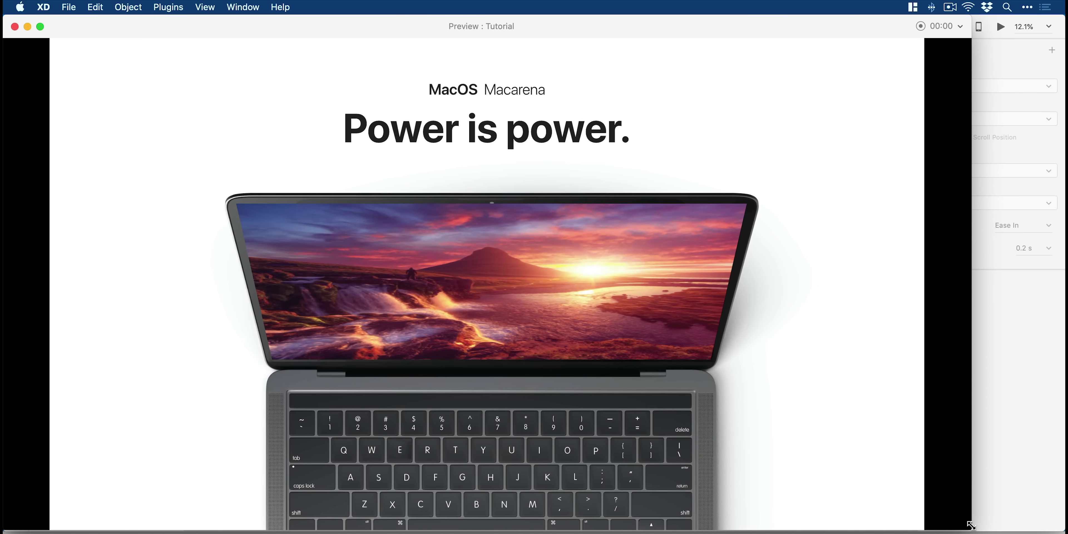
pyautogui.click(14, 26)
# Step: In Design mode, copy the laptop and bg-image layers from artboard 2 and paste them onto artboard 3
pyautogui.click(86, 28)
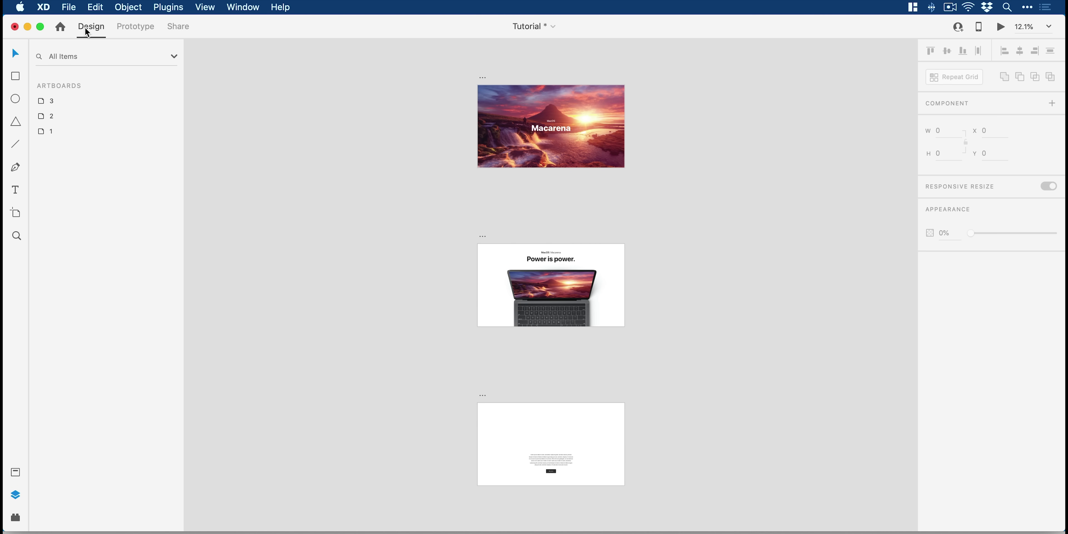
pyautogui.press('z')
pyautogui.click(558, 186)
pyautogui.press('v')
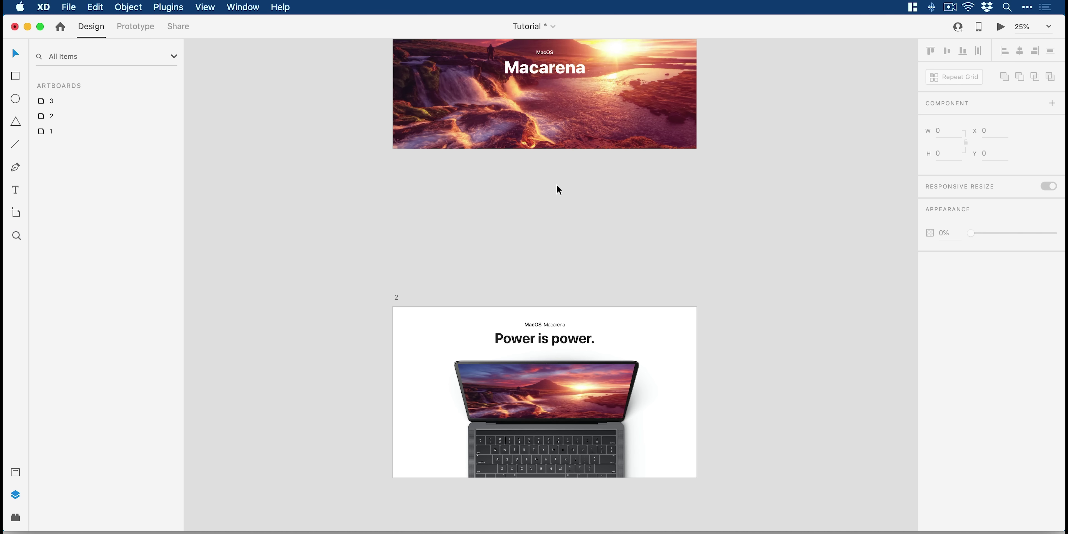
pyautogui.moveTo(566, 432); pyautogui.dragTo(576, 185)
pyautogui.click(562, 196)
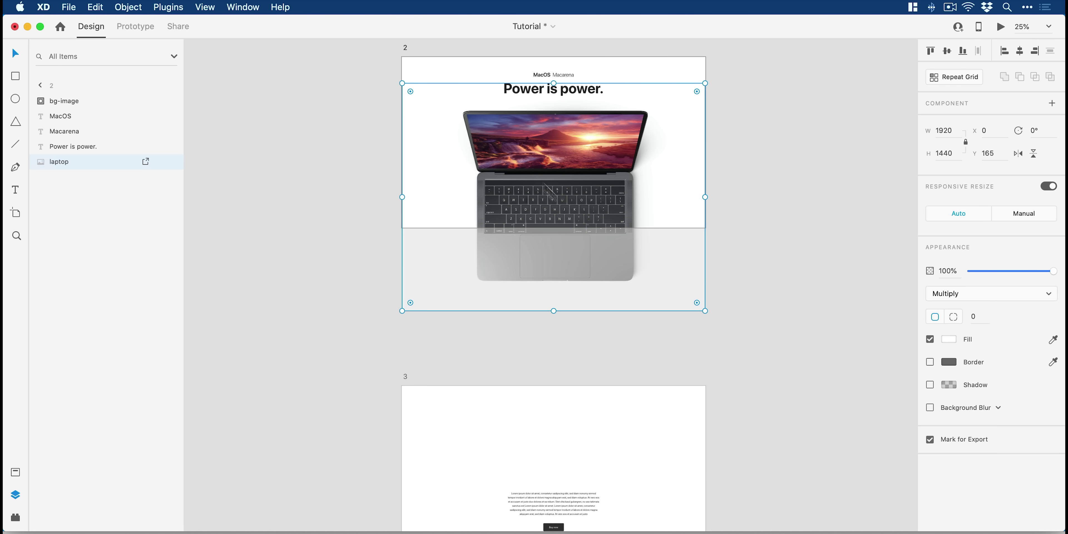
pyautogui.keyDown('shift'); pyautogui.click(71, 105); pyautogui.keyUp('shift')
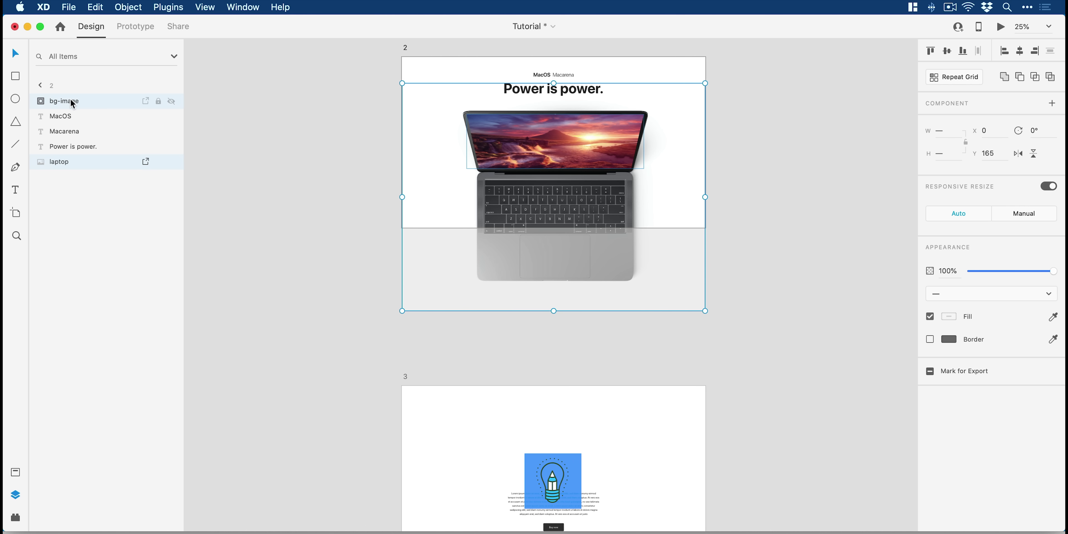
pyautogui.click(96, 7)
pyautogui.click(100, 67)
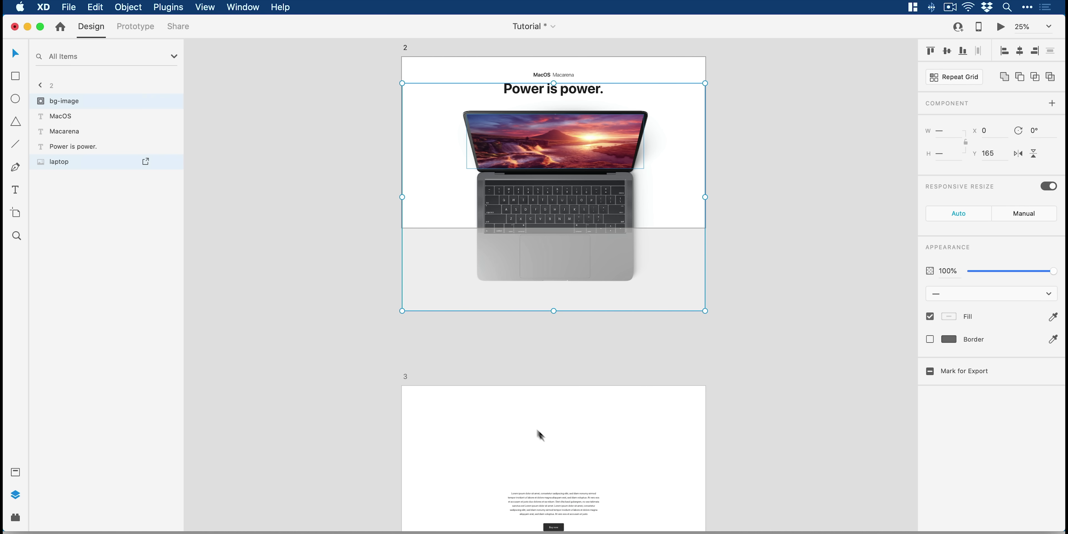
pyautogui.click(566, 491)
pyautogui.click(102, 6)
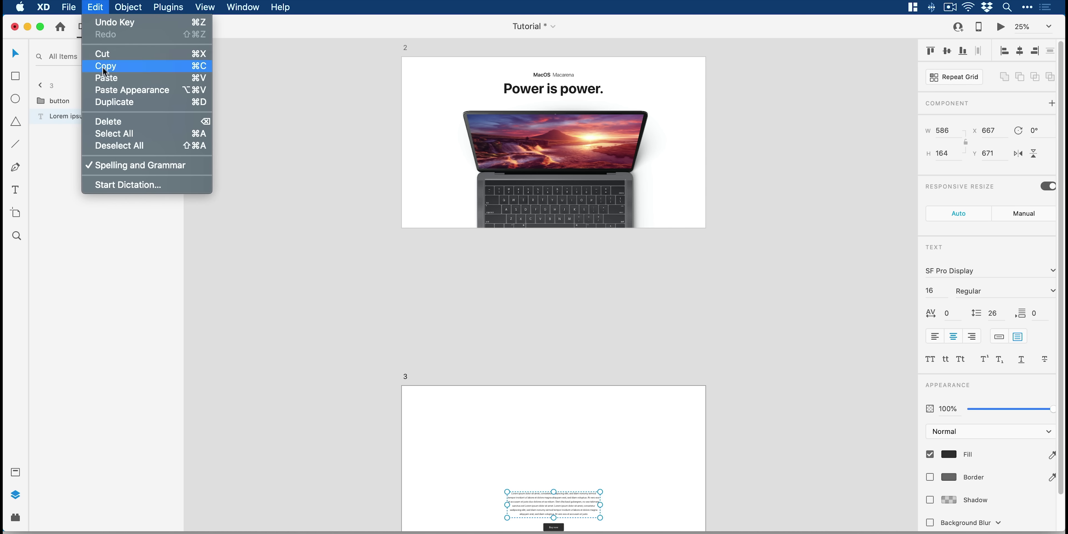
pyautogui.click(106, 78)
# Step: Move the pasted laptop and photo up on artboard 3 until the laptop's lower half sits above the lorem ipsum text
pyautogui.moveTo(514, 419); pyautogui.dragTo(512, 300)
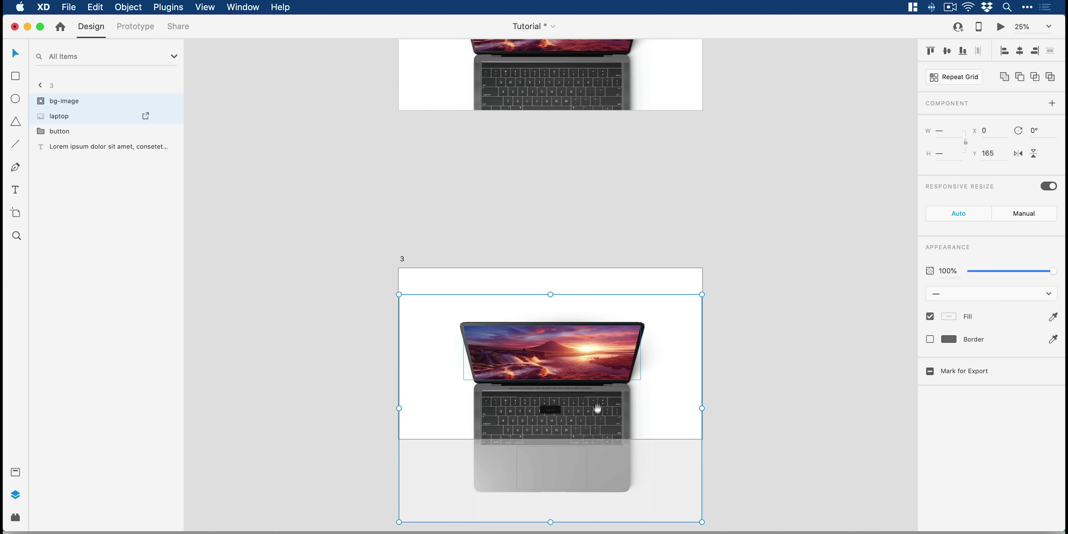
pyautogui.moveTo(597, 423); pyautogui.dragTo(573, 281)
pyautogui.click(758, 229)
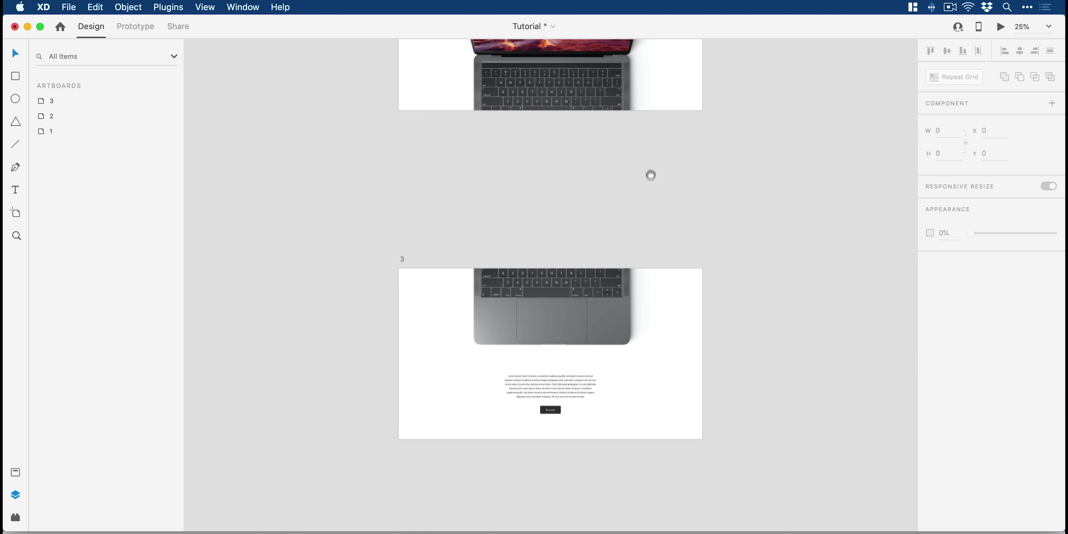
# Step: Preview the prototype starting from artboard 2, with the preview window reduced in size
pyautogui.scroll(5, 650, 168)
pyautogui.click(609, 220)
pyautogui.click(1000, 27)
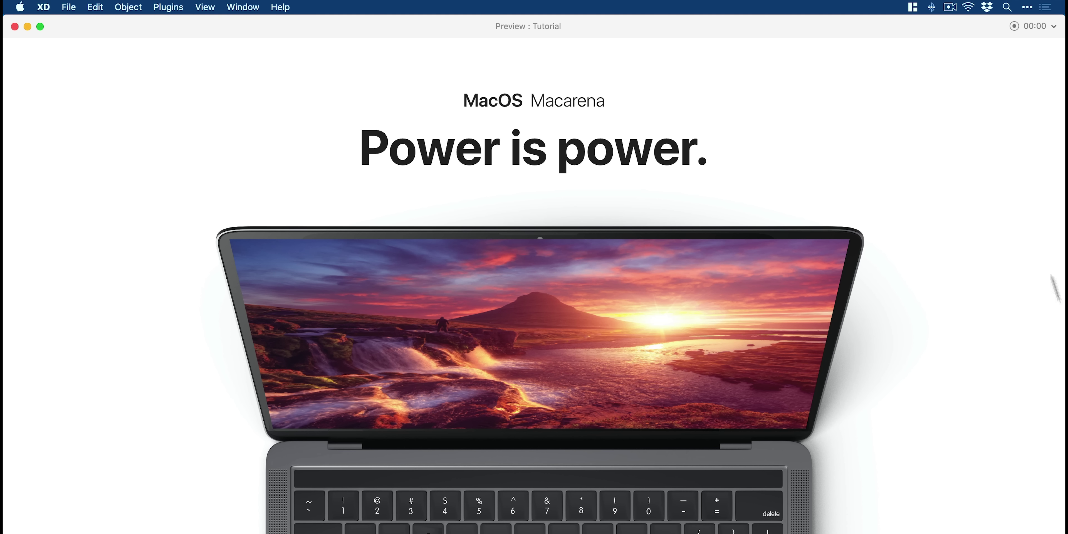
pyautogui.moveTo(1064, 533); pyautogui.dragTo(914, 517)
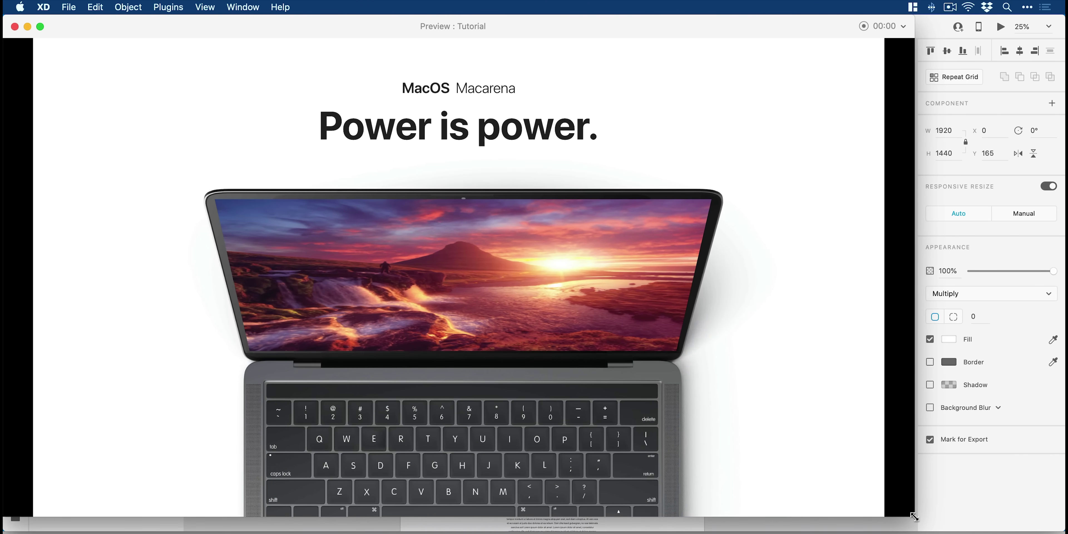
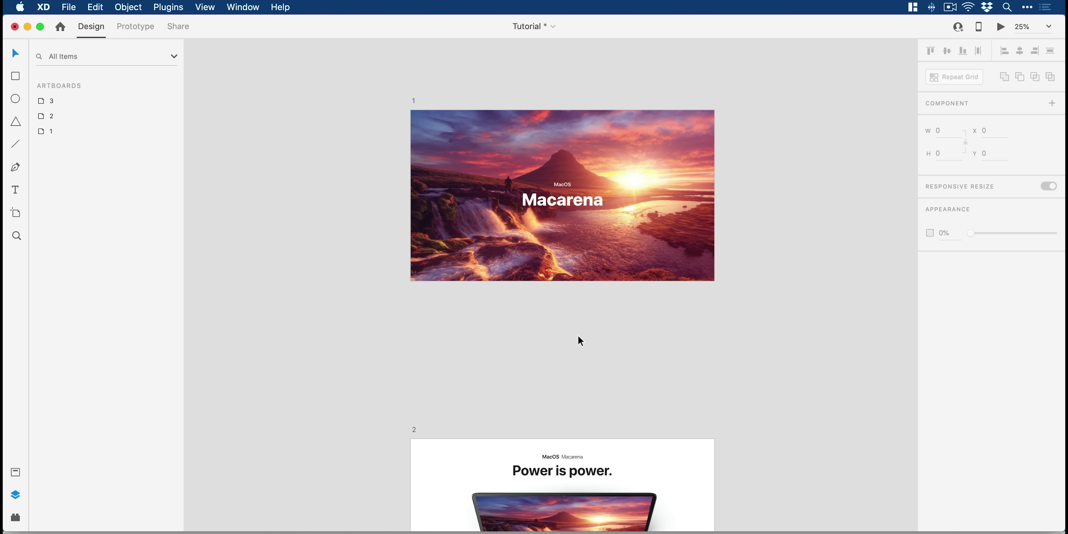
# Step: Copy the white MacOS and Macarena titles from artboard 1 and paste them onto artboard 2
pyautogui.press('space')
pyautogui.click(568, 200)
pyautogui.keyDown('shift'); pyautogui.click(566, 185); pyautogui.keyUp('shift')
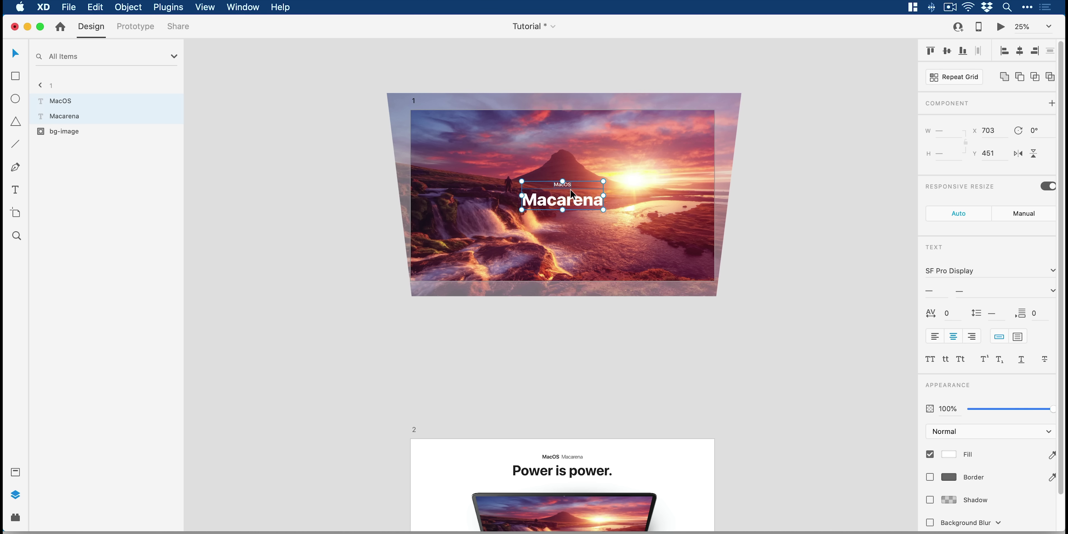
pyautogui.scroll(-5, 597, 286)
pyautogui.press('z')
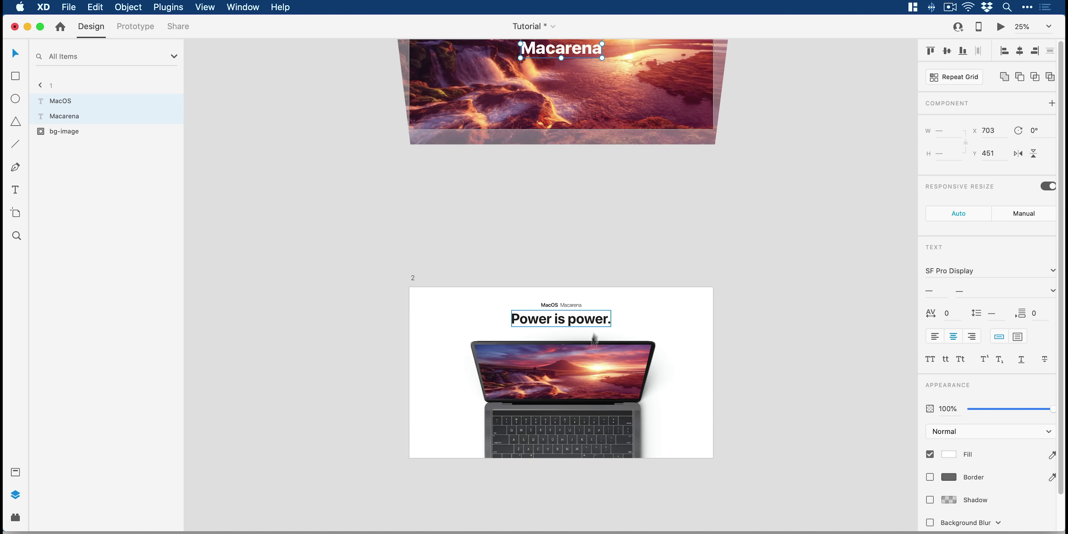
pyautogui.click(578, 349)
pyautogui.press('super+v')
pyautogui.press('super+v')
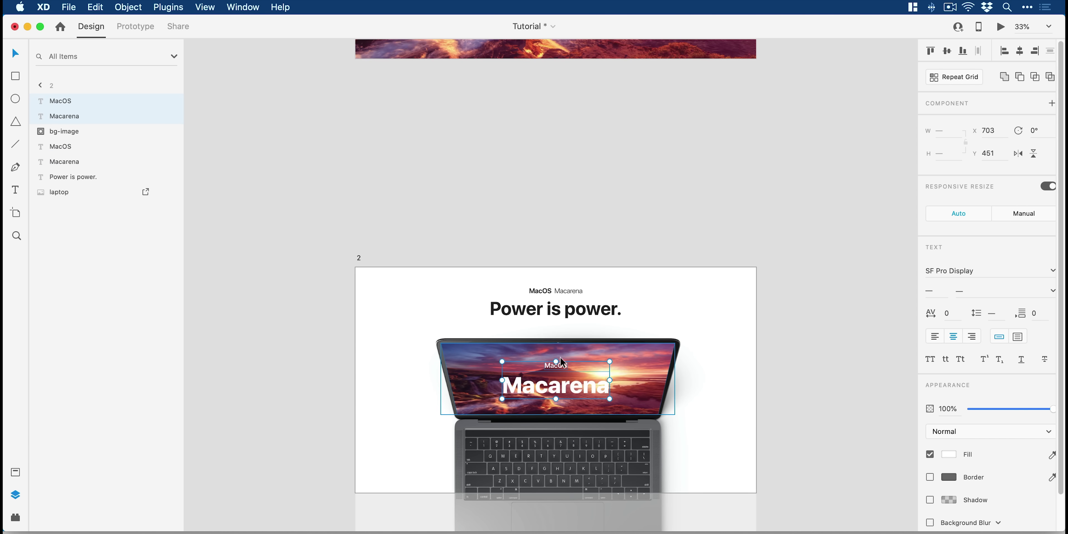
# Step: Move the pasted white titles up over artboard 2's heading area and set their opacity to 0%
pyautogui.moveTo(586, 393); pyautogui.dragTo(586, 233)
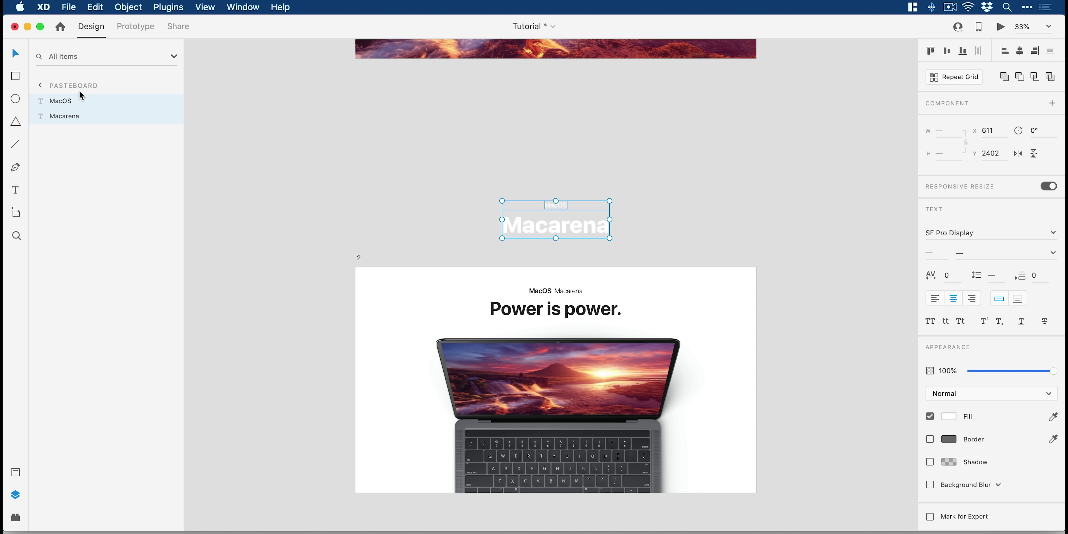
pyautogui.moveTo(593, 224); pyautogui.dragTo(581, 296)
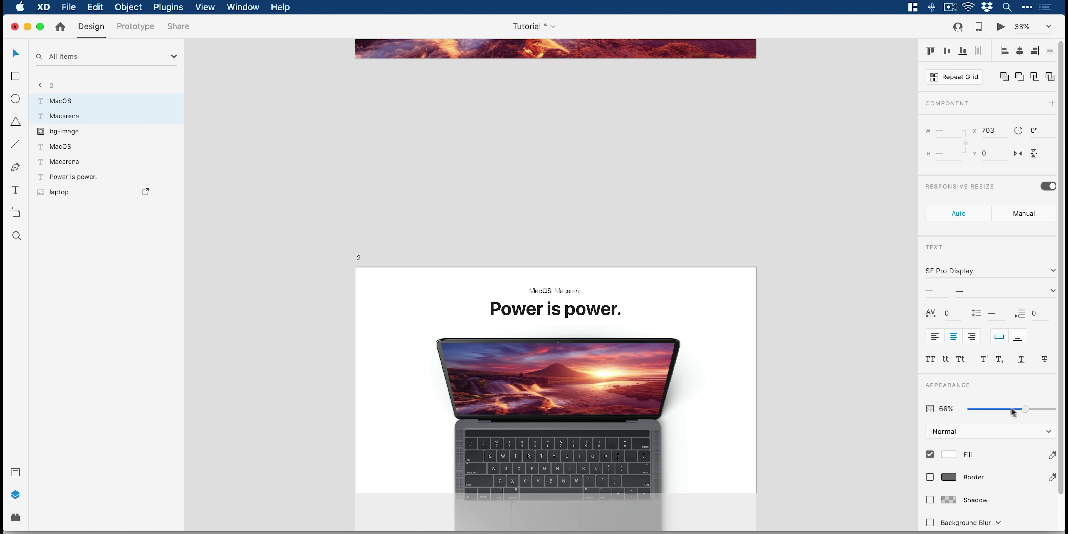
pyautogui.click(713, 58)
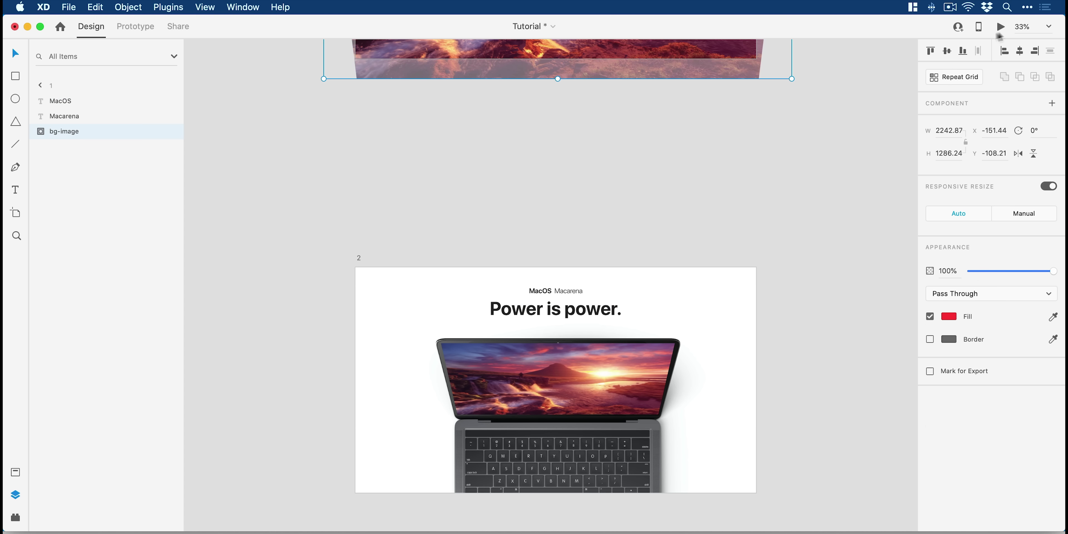
# Step: Preview the animation of the artboard 1 titles in a reduced window and close the preview
pyautogui.click(1001, 27)
pyautogui.moveTo(1064, 532); pyautogui.dragTo(972, 528)
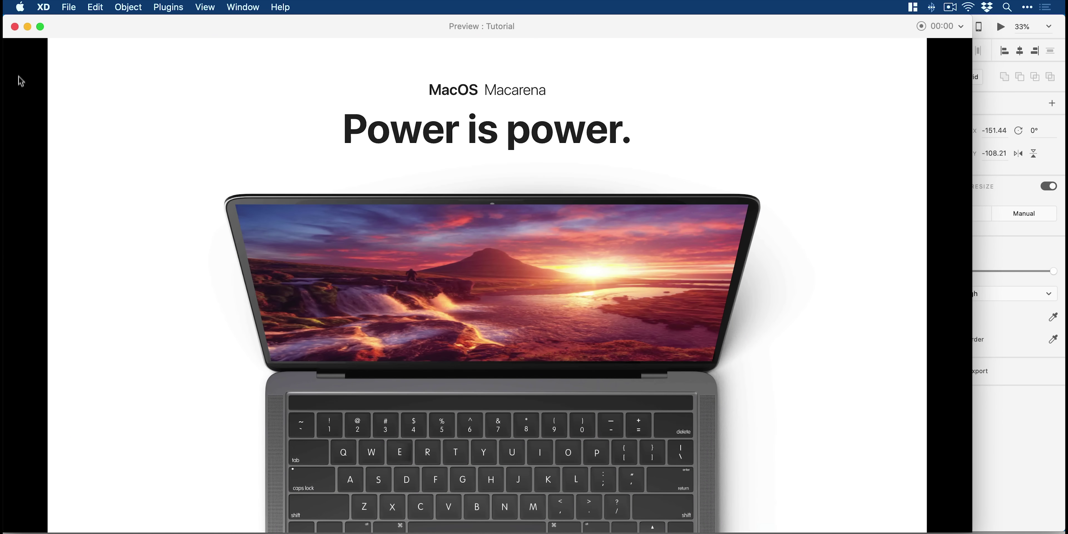
pyautogui.click(15, 27)
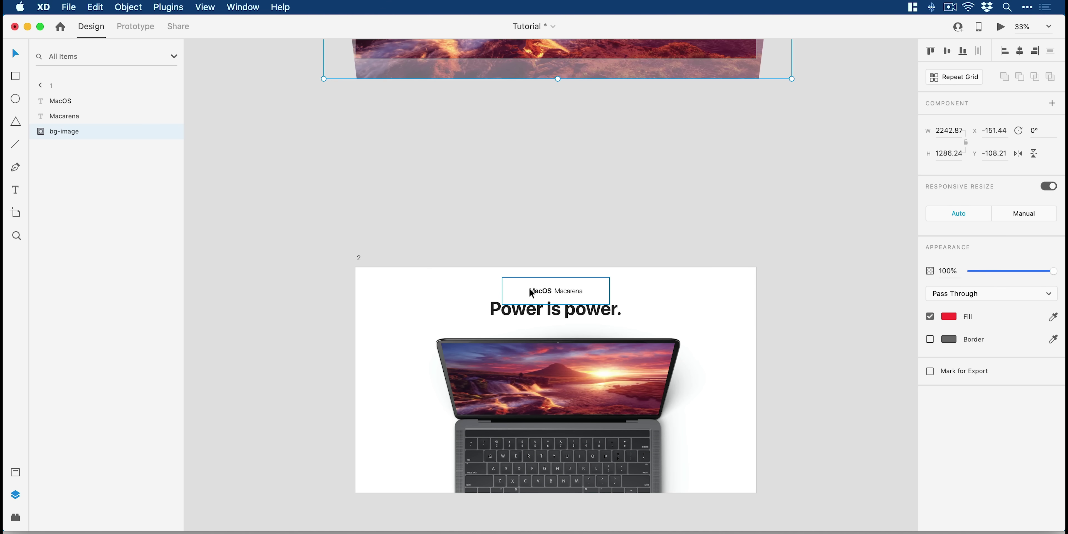
# Step: Copy artboard 2's dark MacOS, Macarena and "Power is power." texts and paste them onto artboard 1
pyautogui.click(542, 295)
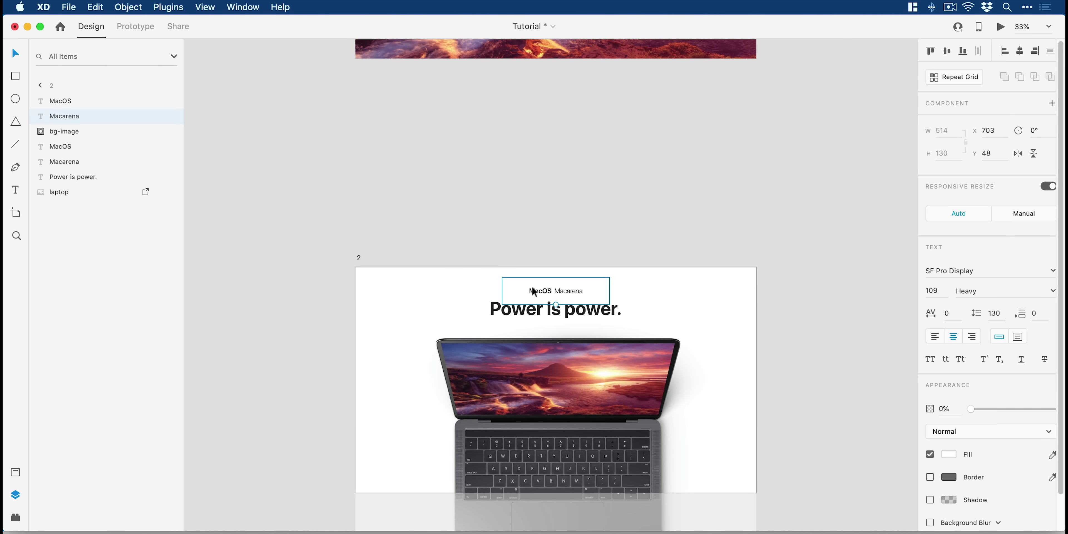
pyautogui.click(538, 311)
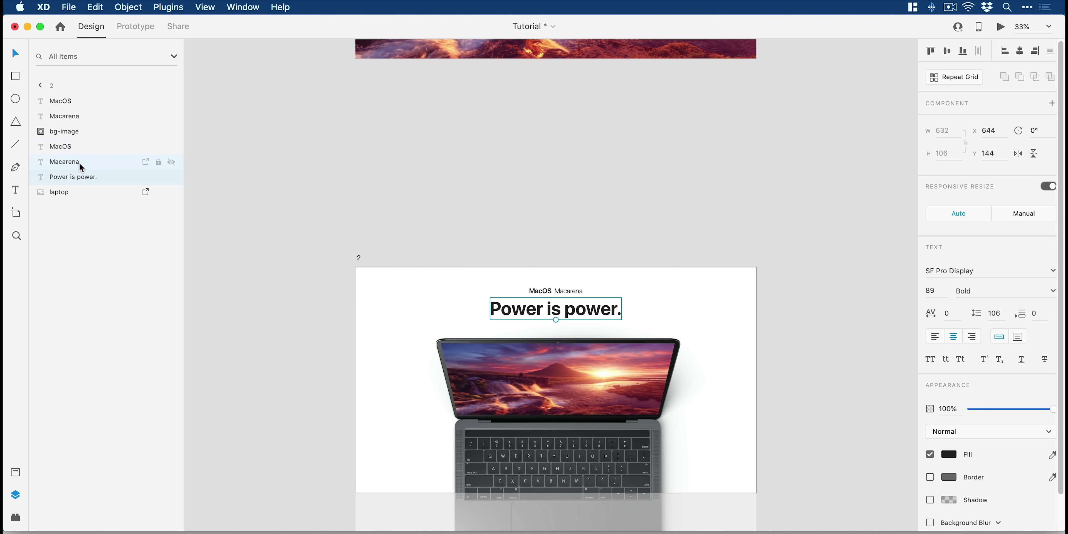
pyautogui.keyDown('shift'); pyautogui.click(77, 149); pyautogui.keyUp('shift')
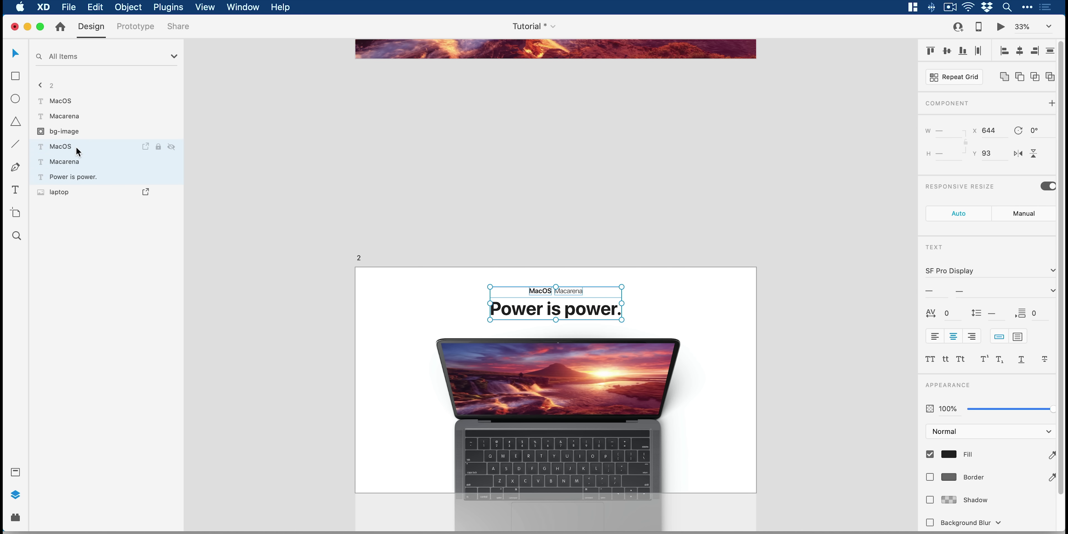
pyautogui.scroll(5, 527, 355)
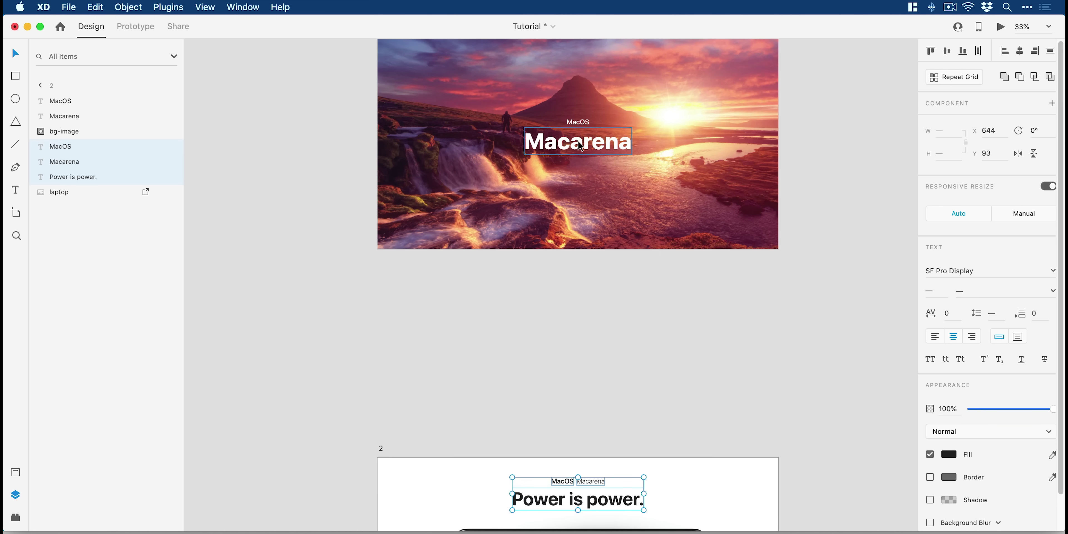
pyautogui.click(571, 145)
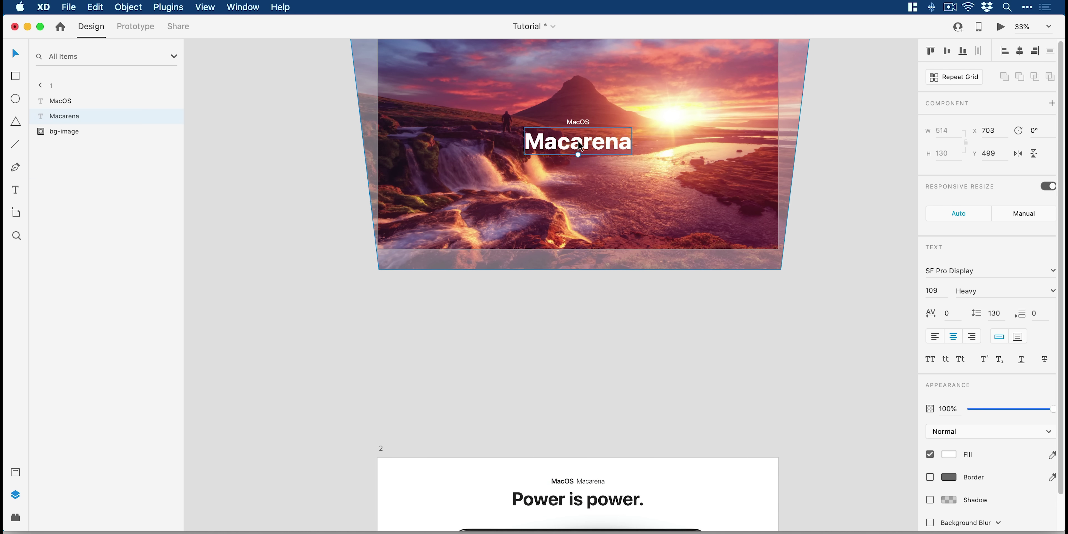
pyautogui.press('super+v')
# Step: Move the pasted dark texts below the white Macarena title on artboard 1, to Y 775, and set their opacity to 0%
pyautogui.scroll(2, 589, 132)
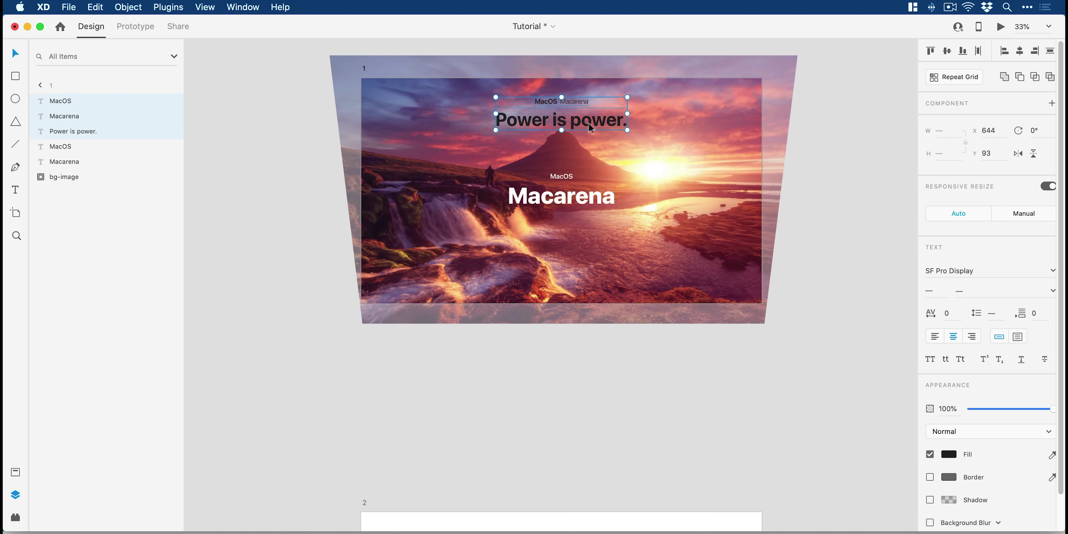
pyautogui.scroll(1, 591, 129)
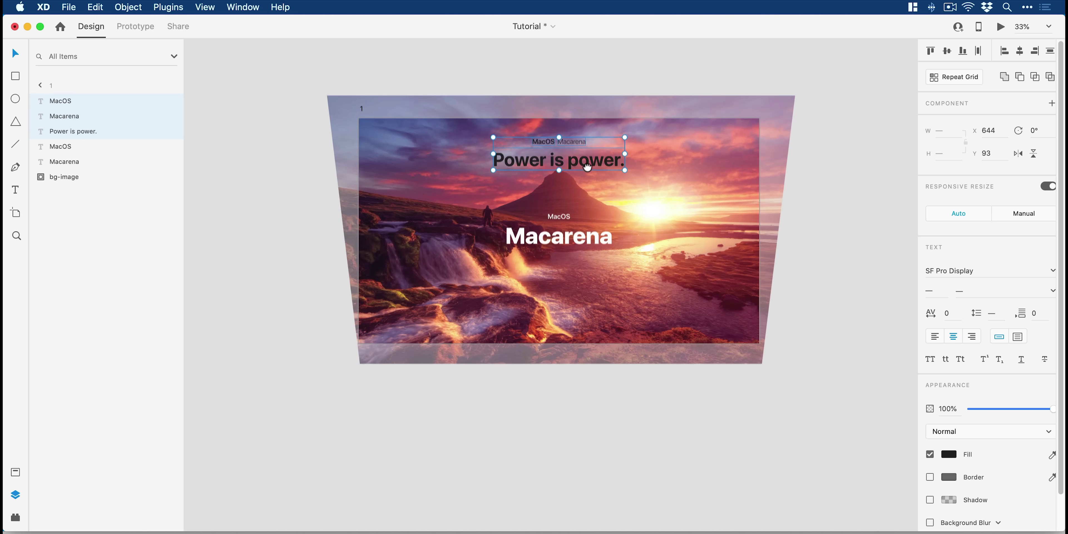
pyautogui.moveTo(597, 167); pyautogui.dragTo(597, 310)
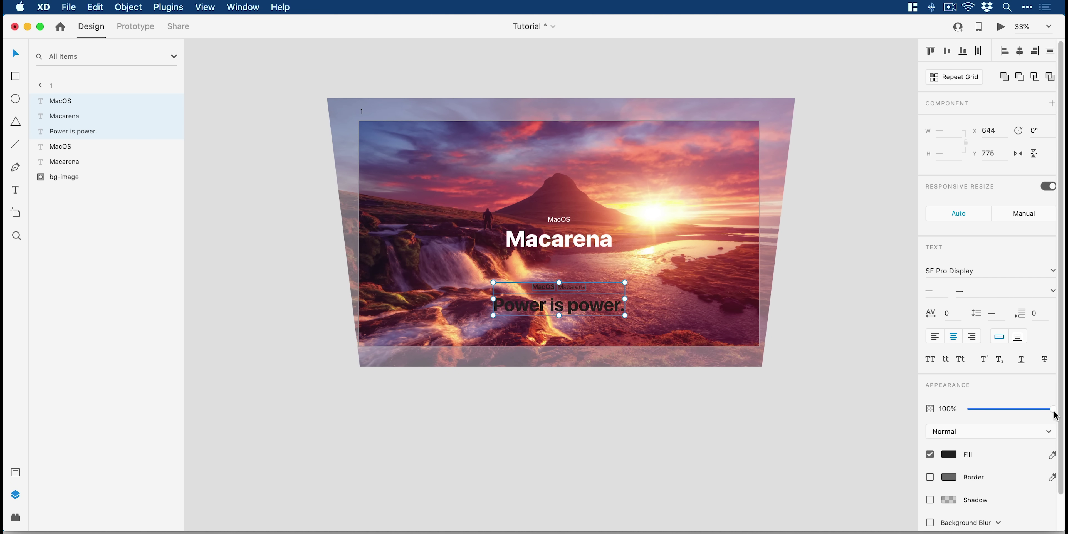
pyautogui.moveTo(1054, 413); pyautogui.dragTo(968, 409)
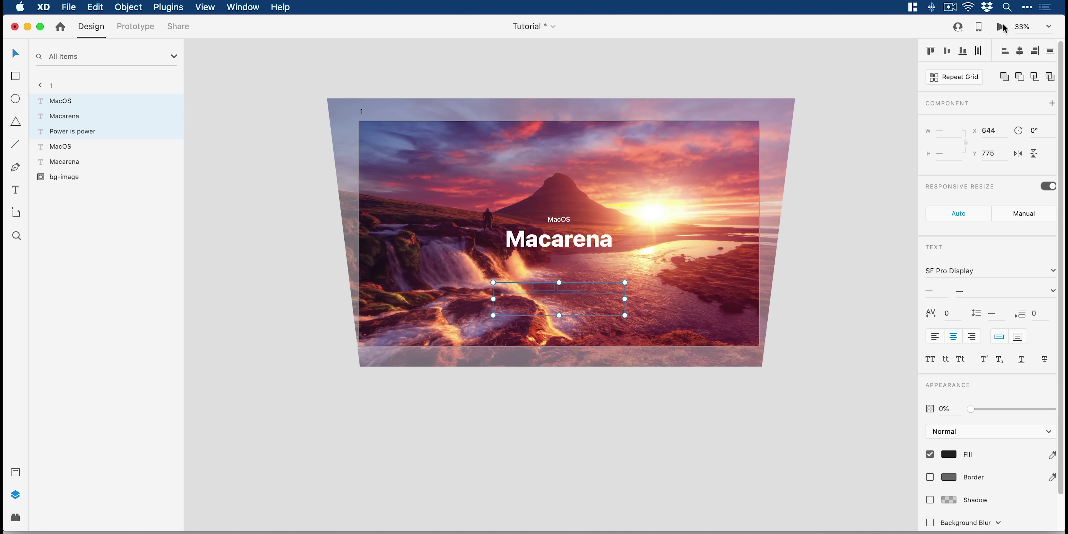
# Step: Preview how the heading texts animate between artboards 1 and 2, and close the preview
pyautogui.click(1000, 27)
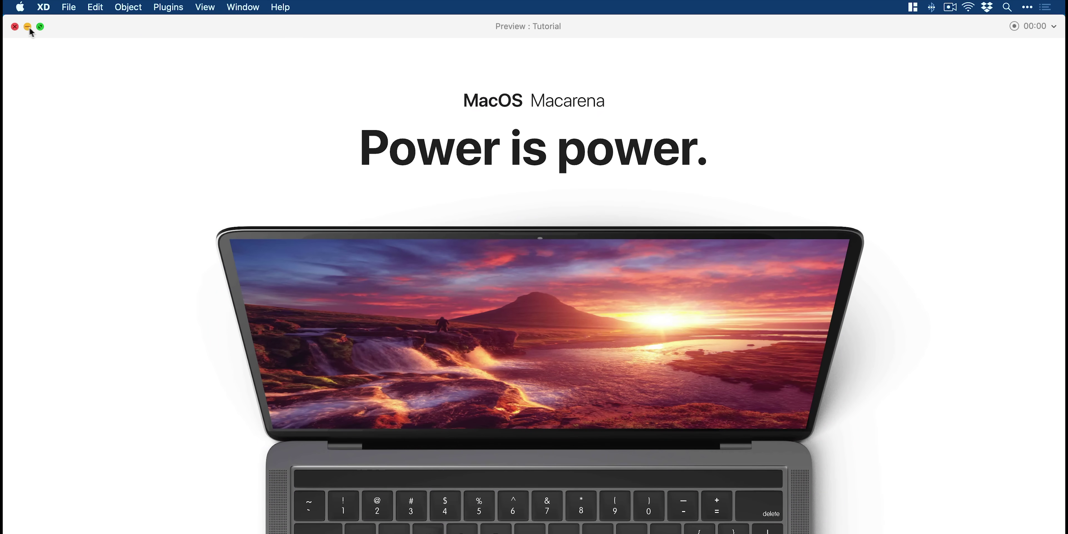
pyautogui.click(15, 27)
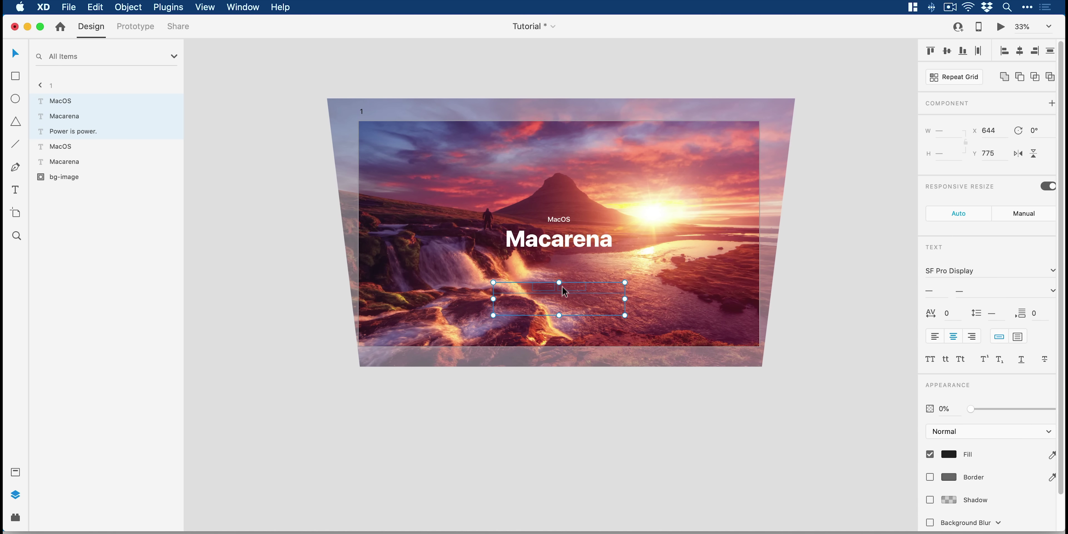
# Step: Inspect the white MacOS title on artboard 1 and the hidden Macarena copy on artboard 2
pyautogui.click(558, 220)
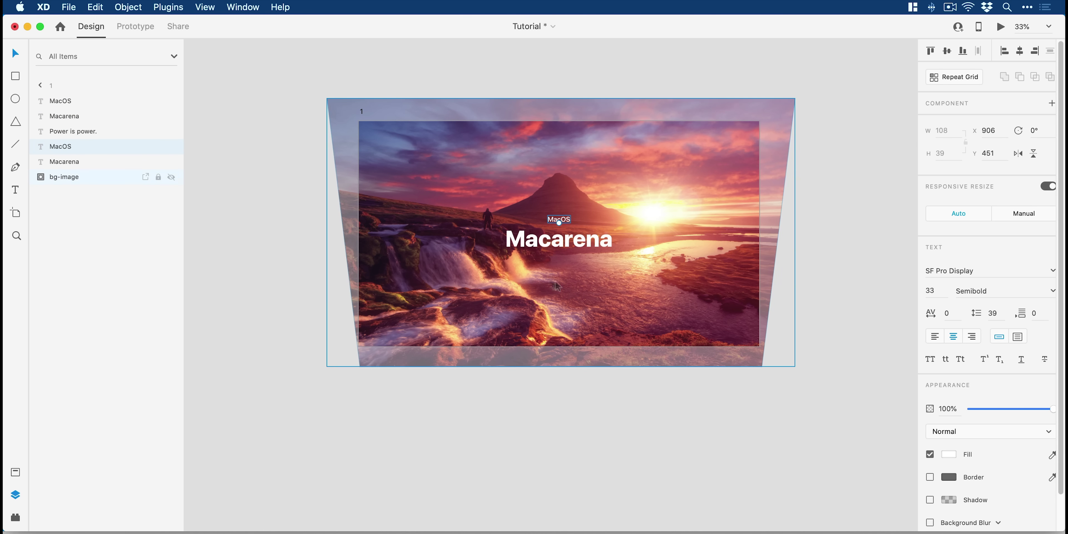
pyautogui.scroll(-10, 563, 289)
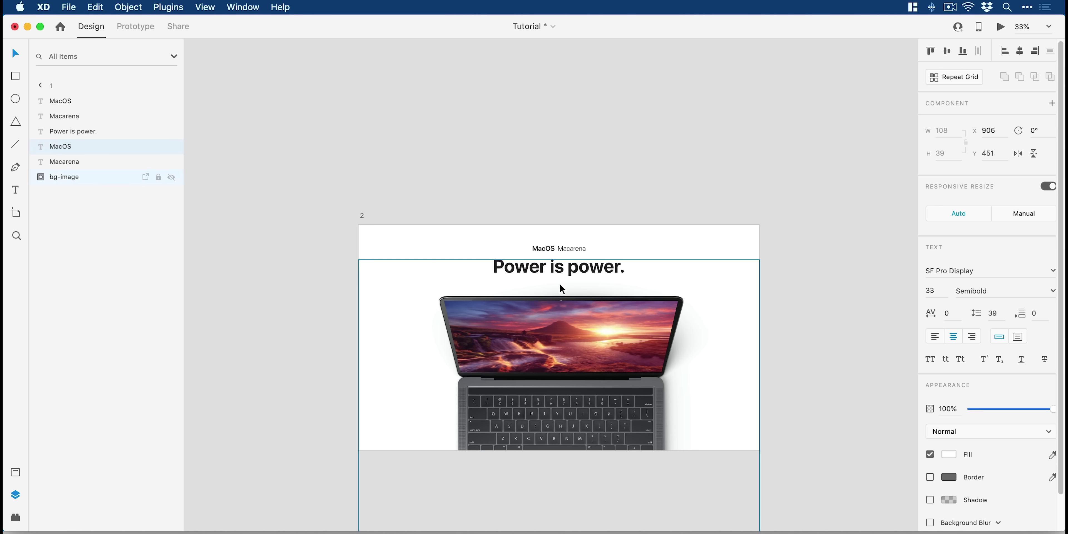
pyautogui.click(548, 247)
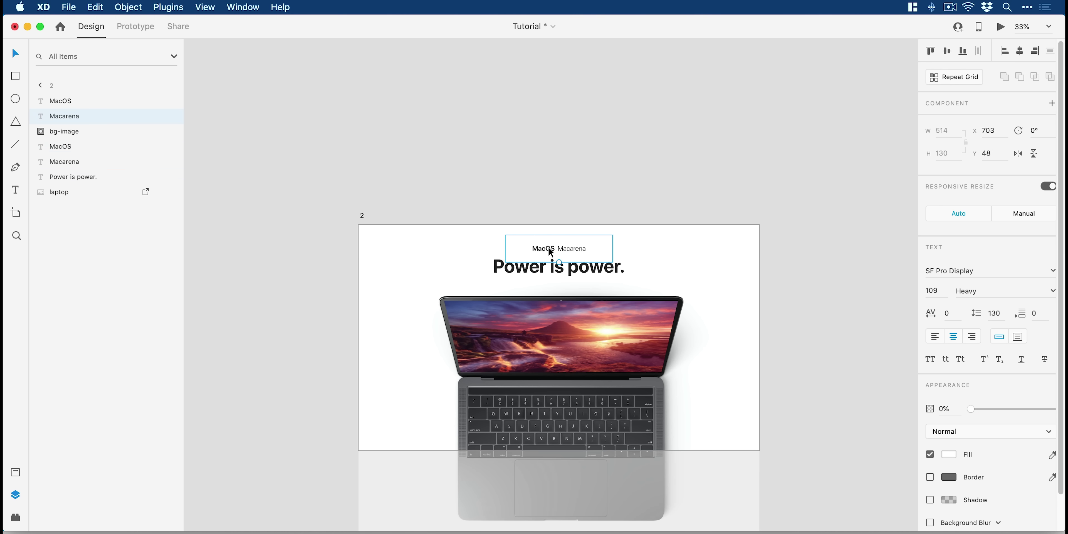
# Step: Delete the hidden white MacOS and Macarena copies from artboard 2 and the hidden dark text copies from artboard 1
pyautogui.click(89, 103)
pyautogui.scroll(10, 539, 290)
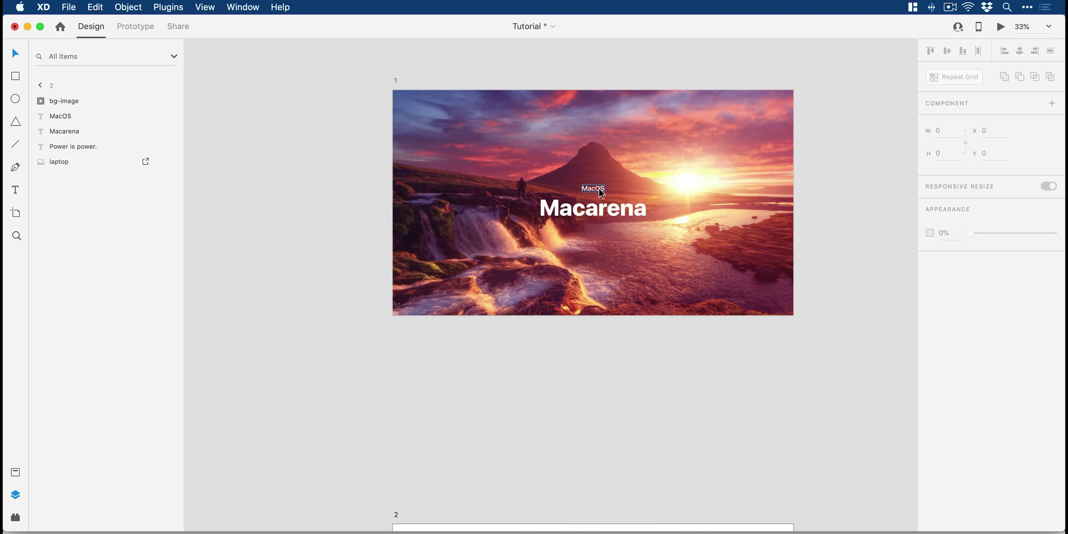
pyautogui.click(592, 189)
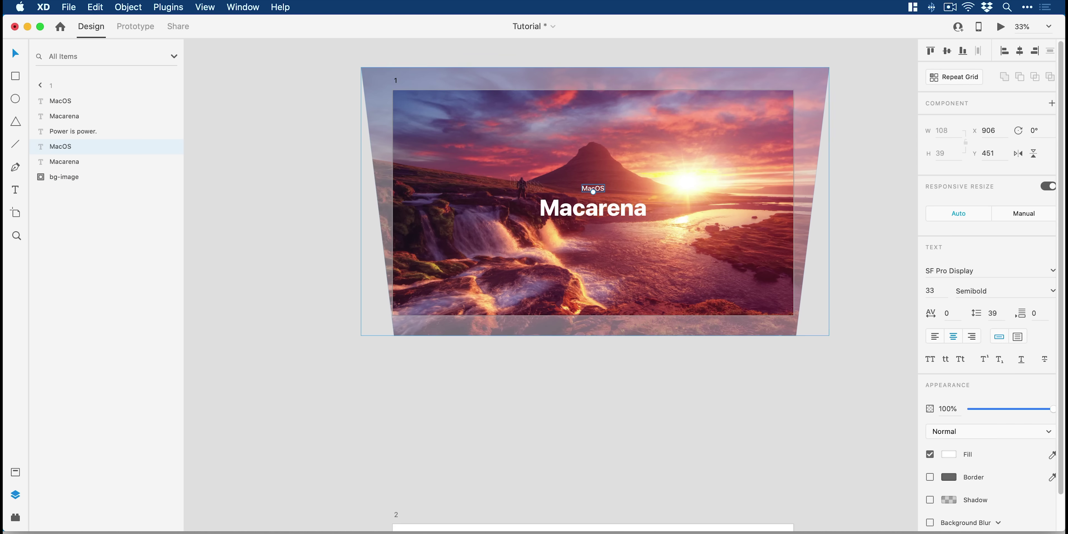
pyautogui.click(69, 134)
pyautogui.press('BackSpace')
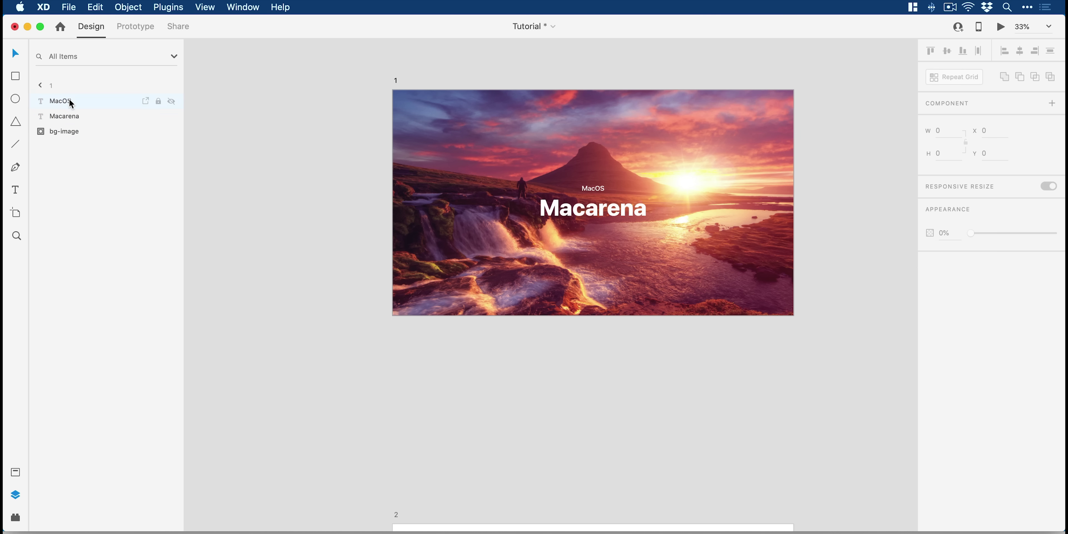
# Step: Group the white MacOS and Macarena texts on artboard 1 and name the group text-1
pyautogui.click(591, 185)
pyautogui.keyDown('shift'); pyautogui.click(594, 212); pyautogui.keyUp('shift')
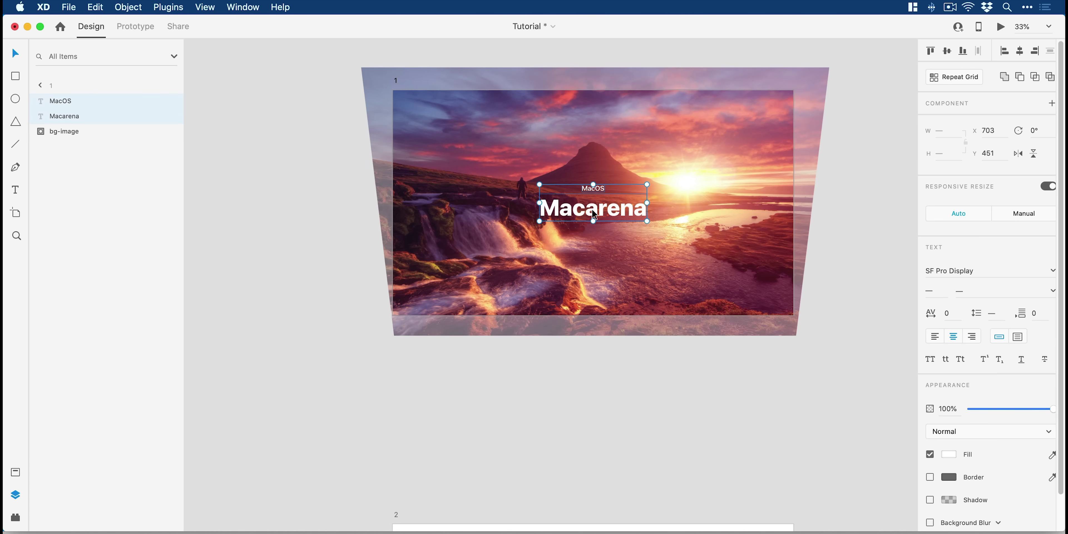
pyautogui.rightClick(591, 209)
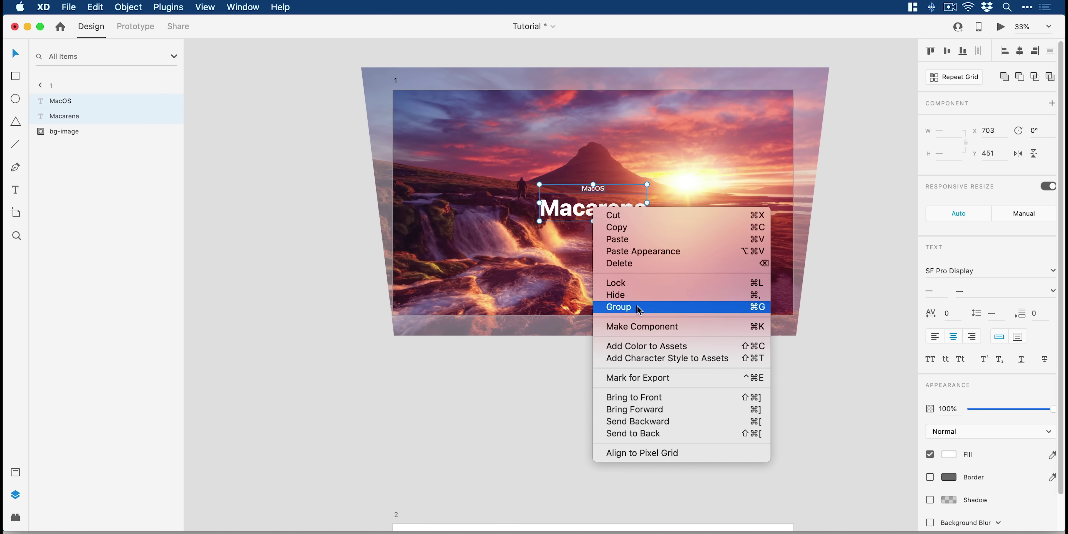
pyautogui.click(615, 305)
pyautogui.doubleClick(62, 100)
pyautogui.write('t')
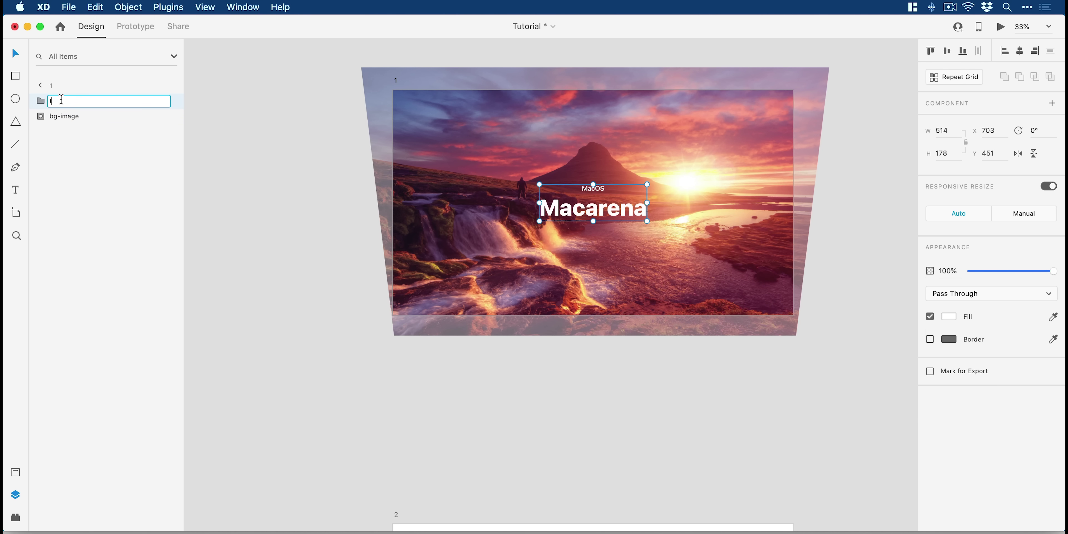
pyautogui.write('et-1')
pyautogui.press('Return')
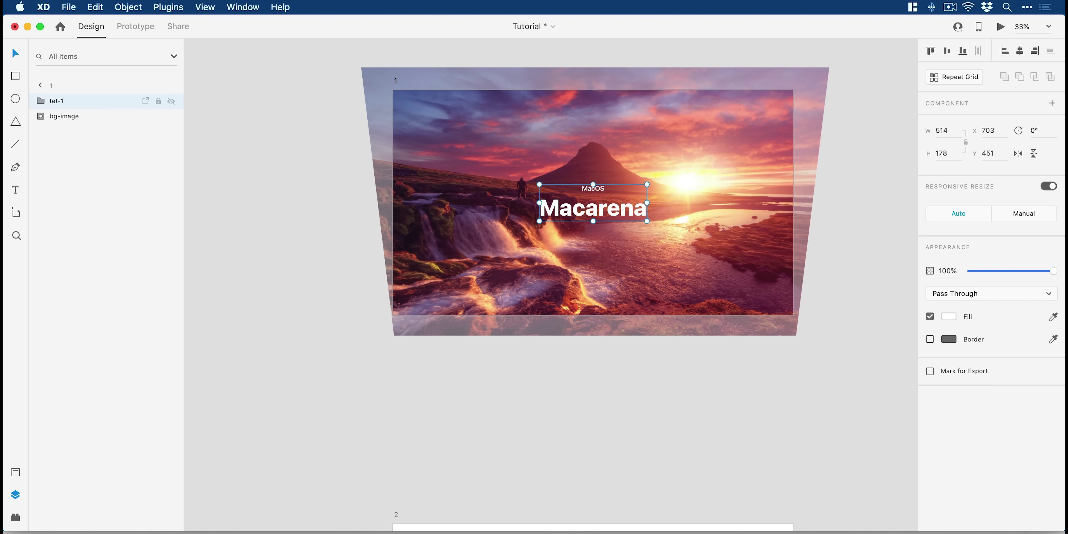
pyautogui.doubleClick(57, 101)
pyautogui.write('tex')
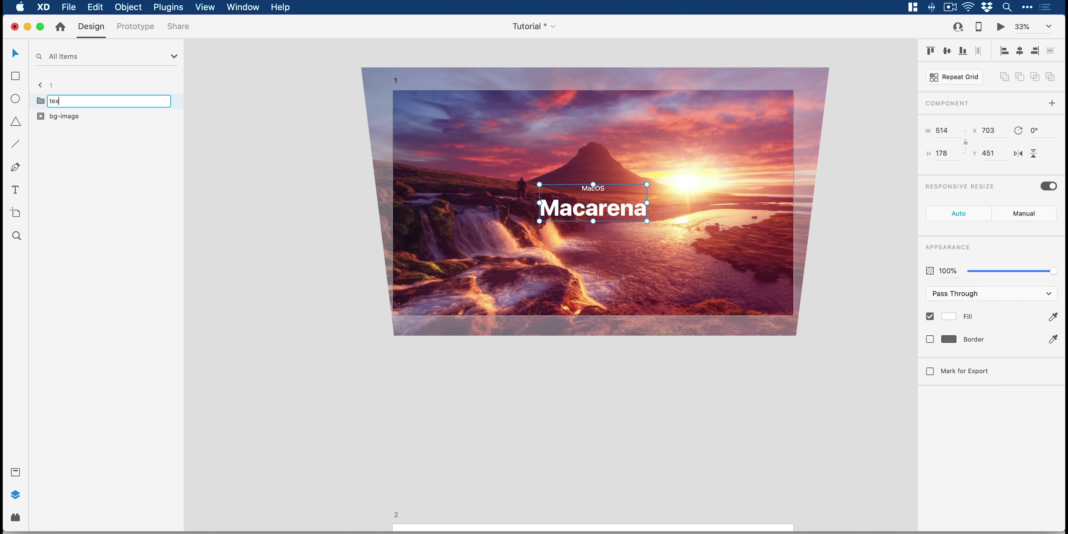
pyautogui.write('t-1')
pyautogui.press('Return')
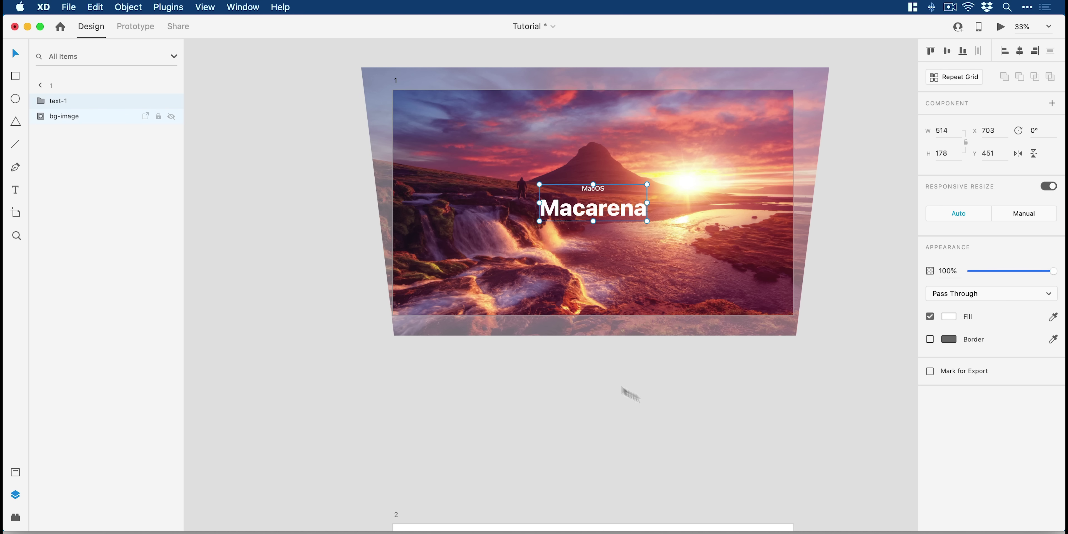
# Step: Group the MacOS, Macarena and "Power is power." texts on artboard 2 and name the group text-2
pyautogui.click(663, 431)
pyautogui.scroll(-10, 629, 348)
pyautogui.click(579, 264)
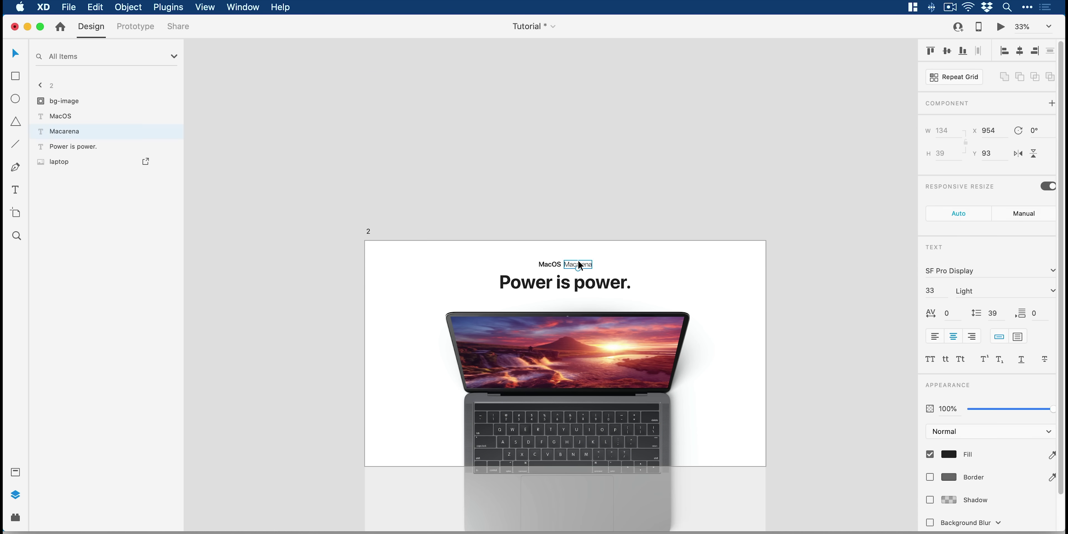
pyautogui.keyDown('shift'); pyautogui.click(557, 264); pyautogui.keyUp('shift')
pyautogui.keyDown('shift'); pyautogui.click(555, 278); pyautogui.keyUp('shift')
pyautogui.press('super+g')
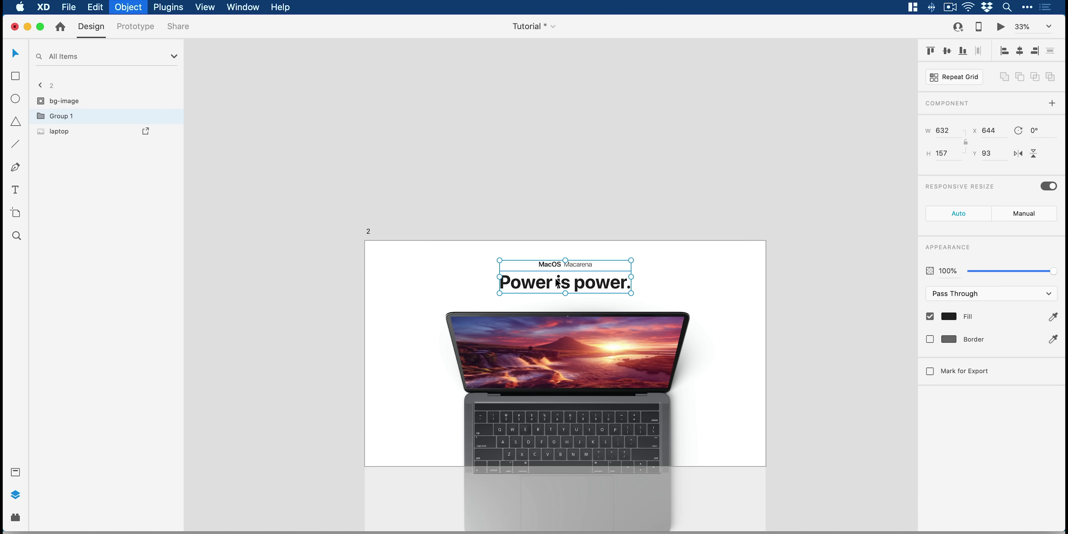
pyautogui.doubleClick(68, 118)
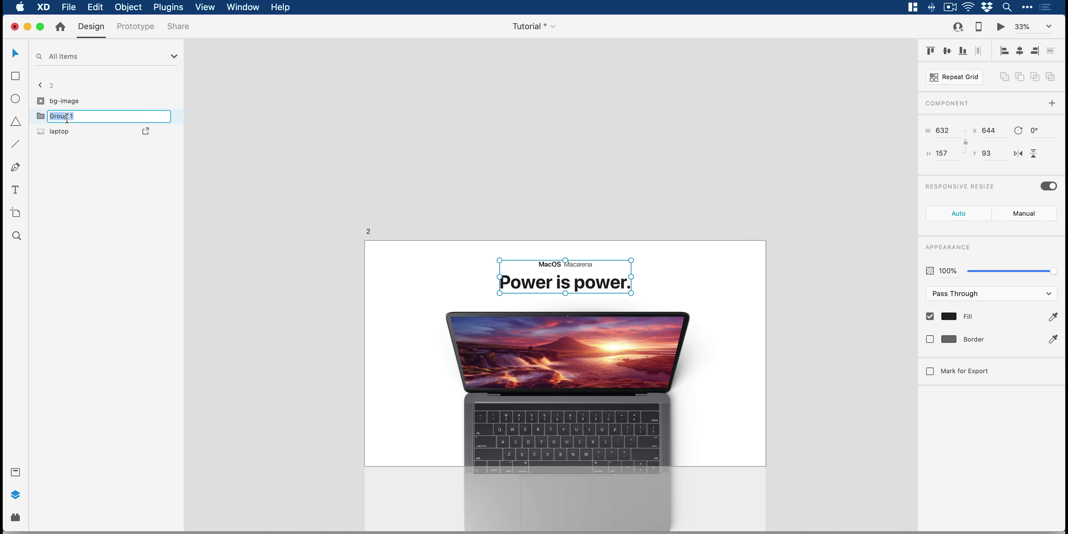
pyautogui.write('text-2')
pyautogui.press('Return')
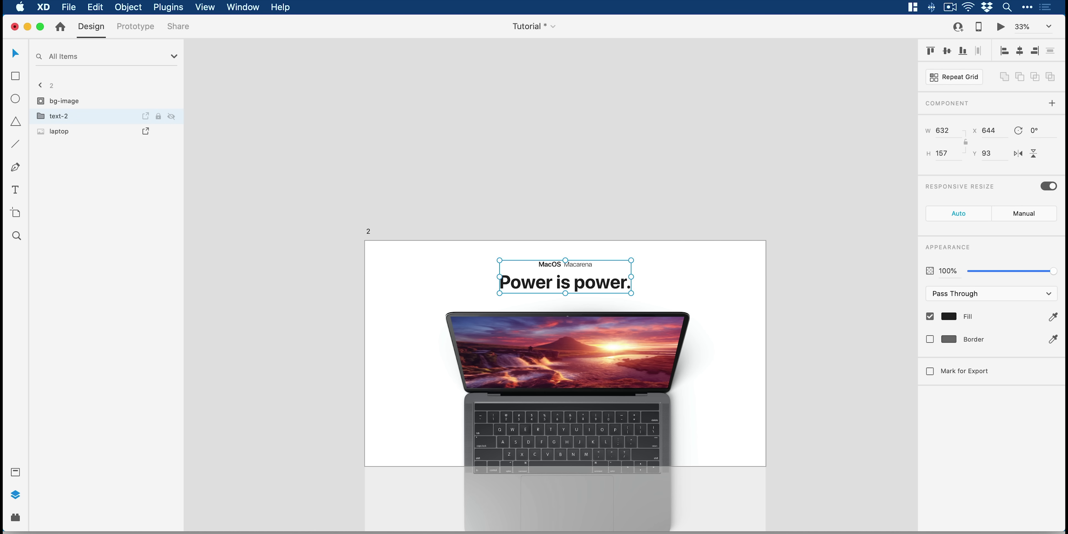
pyautogui.click(43, 120)
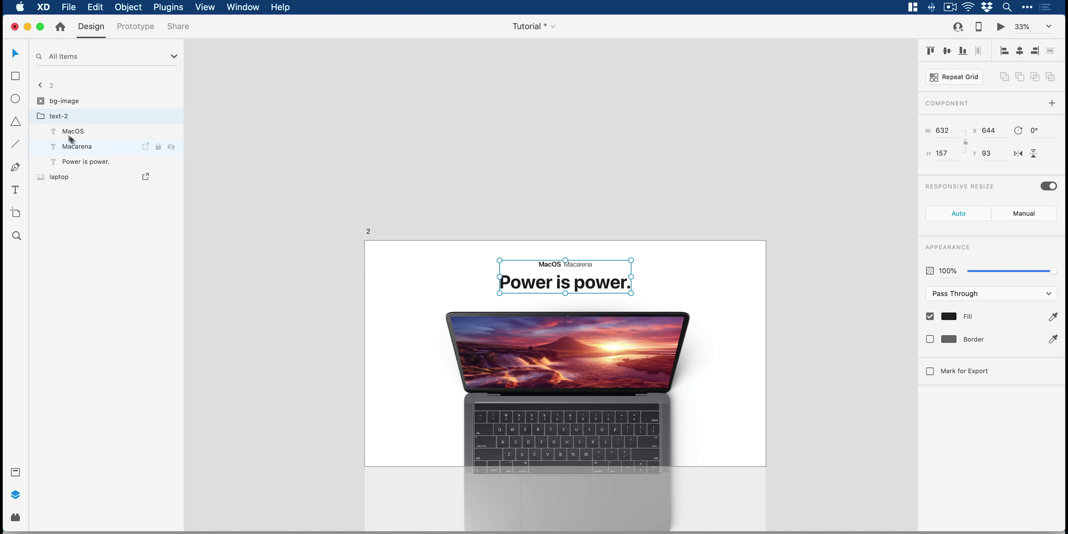
pyautogui.click(41, 119)
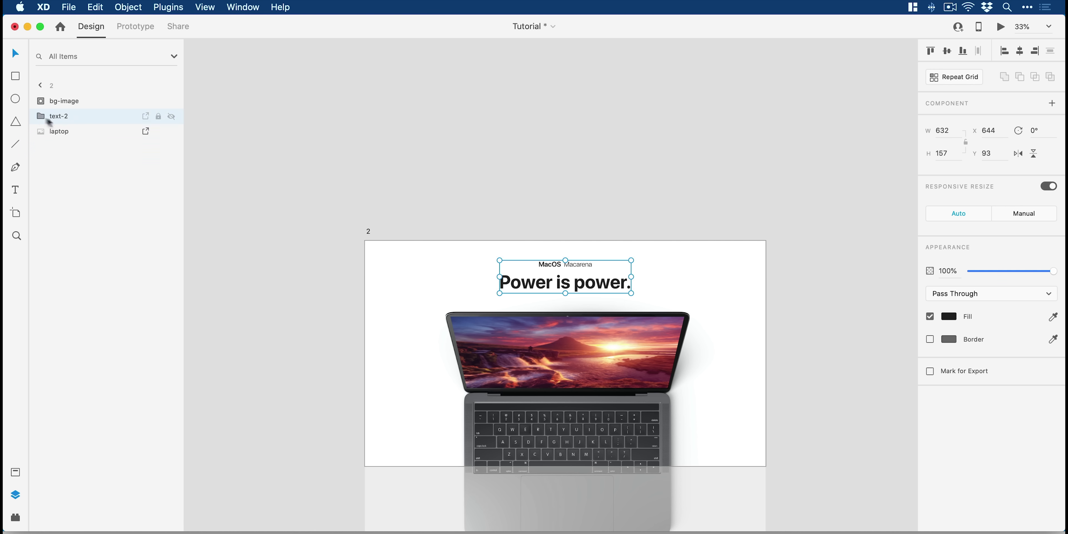
# Step: Copy the text-1 group from artboard 1, paste it onto artboard 2, and move it up outside the artboard into the gap above
pyautogui.scroll(10, 544, 150)
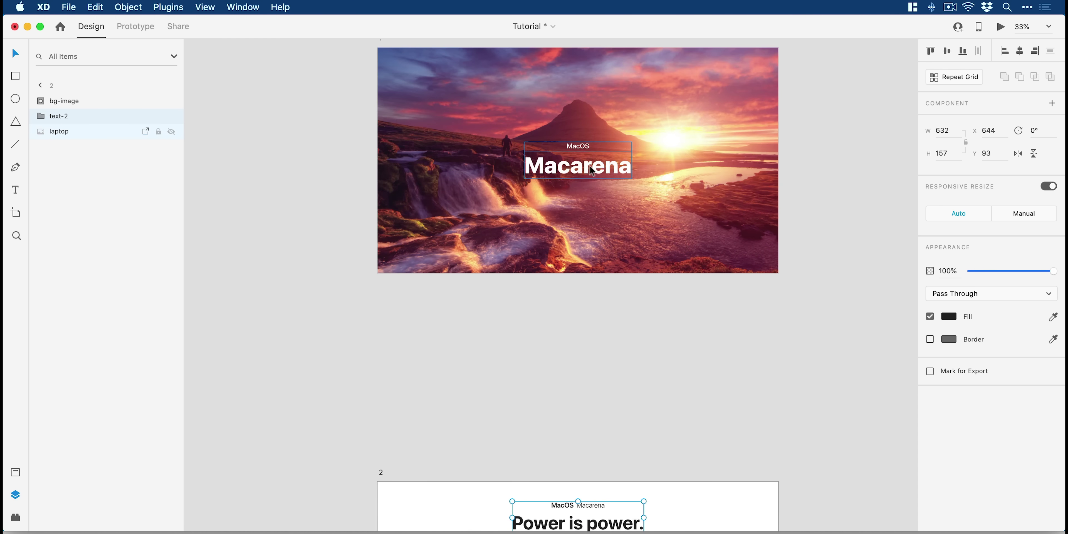
pyautogui.click(570, 172)
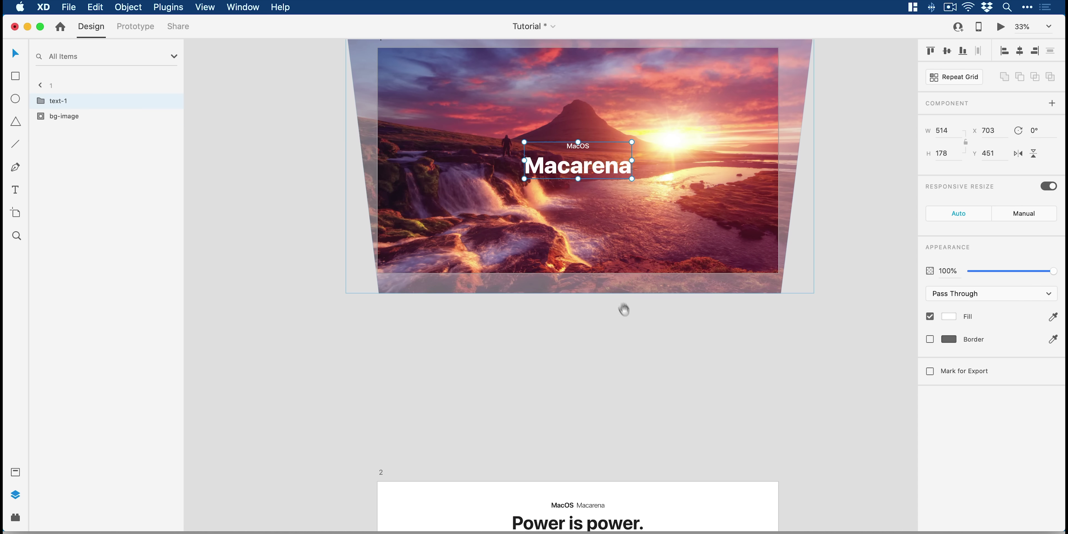
pyautogui.scroll(-3, 624, 302)
pyautogui.click(593, 426)
pyautogui.press('super+v')
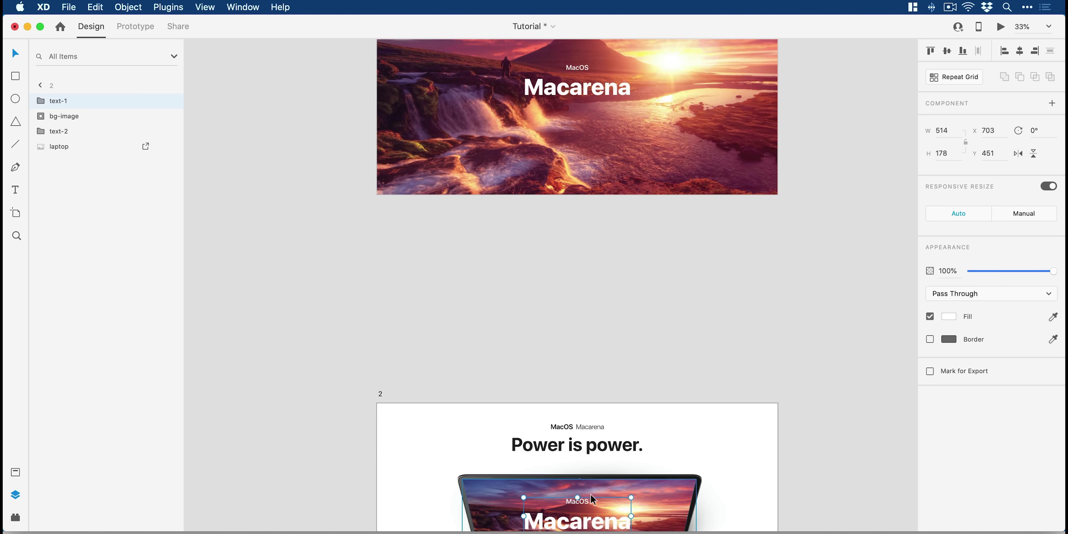
pyautogui.moveTo(593, 520); pyautogui.dragTo(601, 326)
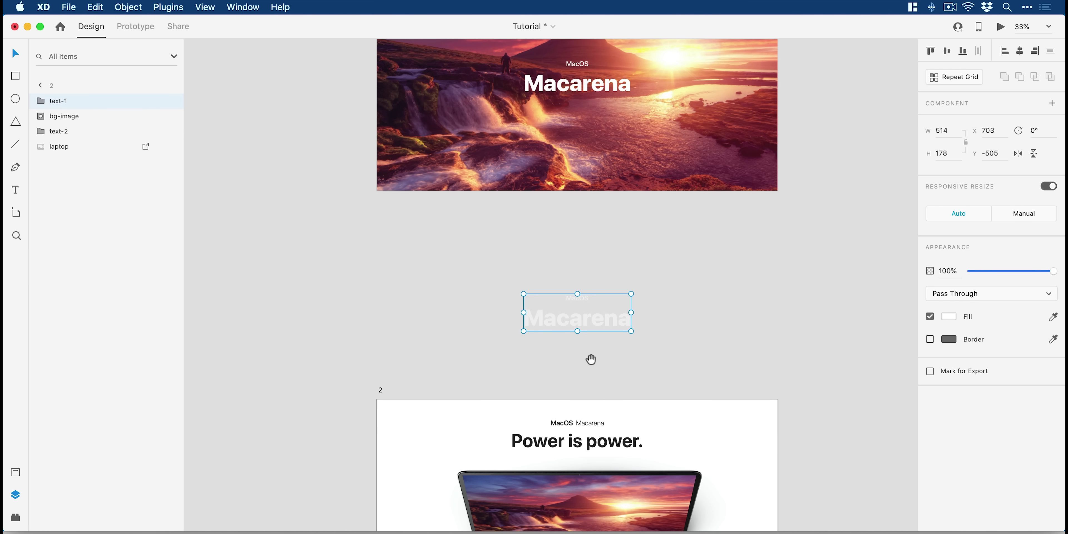
pyautogui.moveTo(591, 360); pyautogui.dragTo(562, 272)
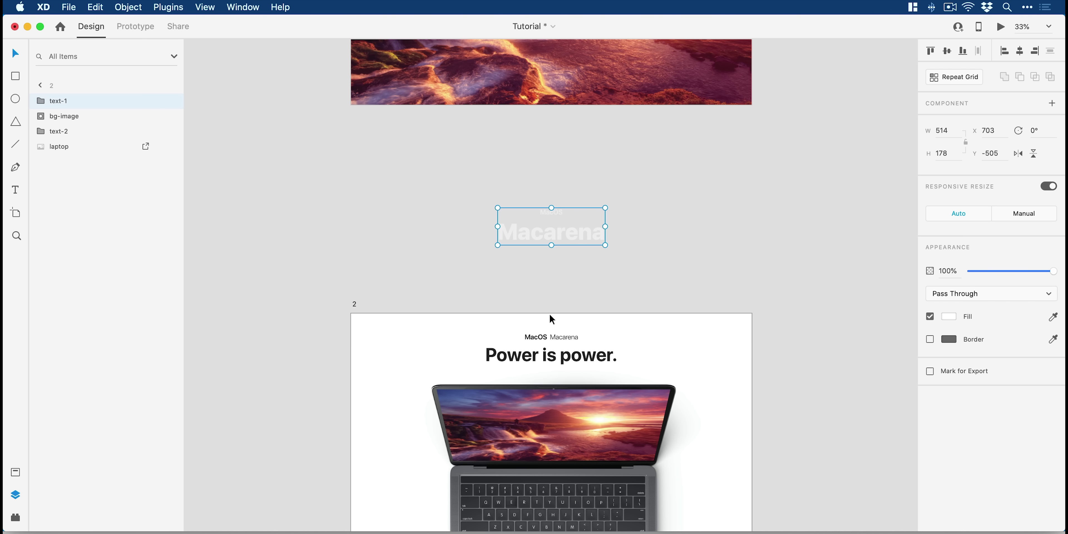
pyautogui.moveTo(582, 234)
pyautogui.mouseDown()
pyautogui.moveTo(579, 243)
pyautogui.moveTo(579, 213)
pyautogui.moveTo(582, 222)
pyautogui.mouseUp()
# Step: Copy the text-2 group from artboard 2, paste it onto artboard 1, and move it down just below the artboard
pyautogui.click(565, 341)
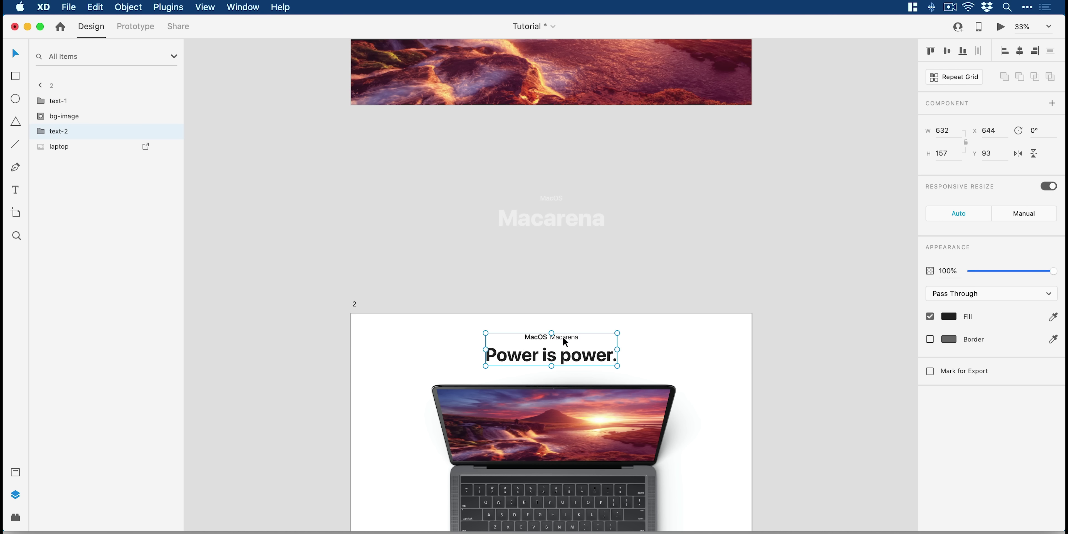
pyautogui.press('super+z')
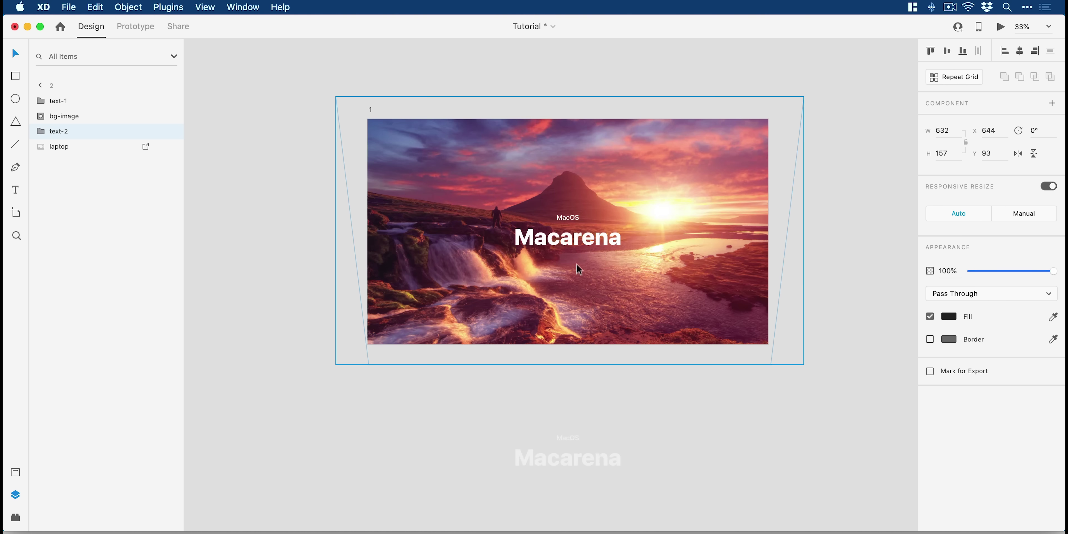
pyautogui.press('super+v')
pyautogui.moveTo(593, 168); pyautogui.dragTo(590, 386)
pyautogui.click(727, 238)
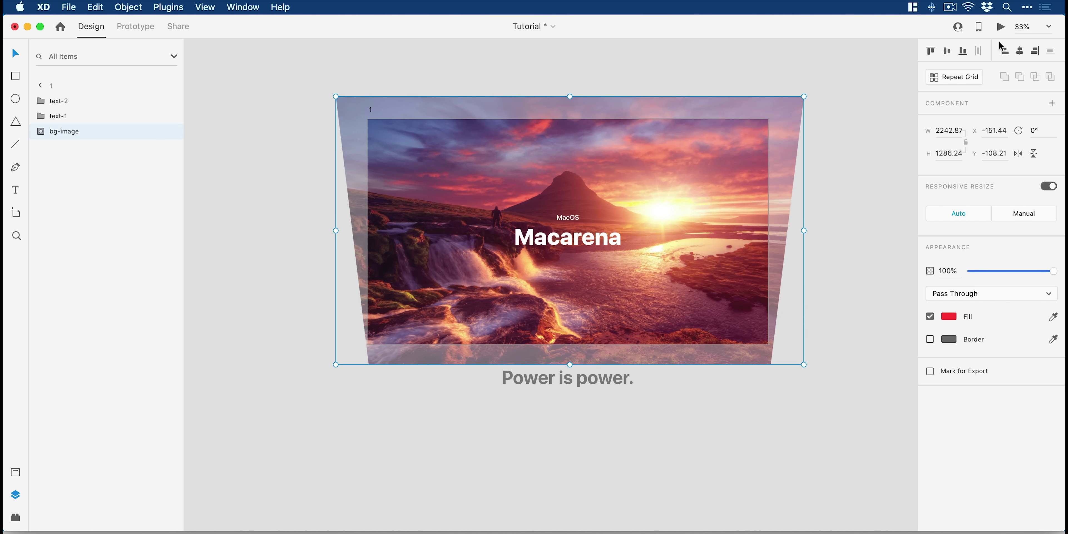
# Step: Preview the prototype with the grouped texts from artboard 1 and close the preview
pyautogui.click(1000, 26)
pyautogui.moveTo(1063, 532); pyautogui.dragTo(951, 529)
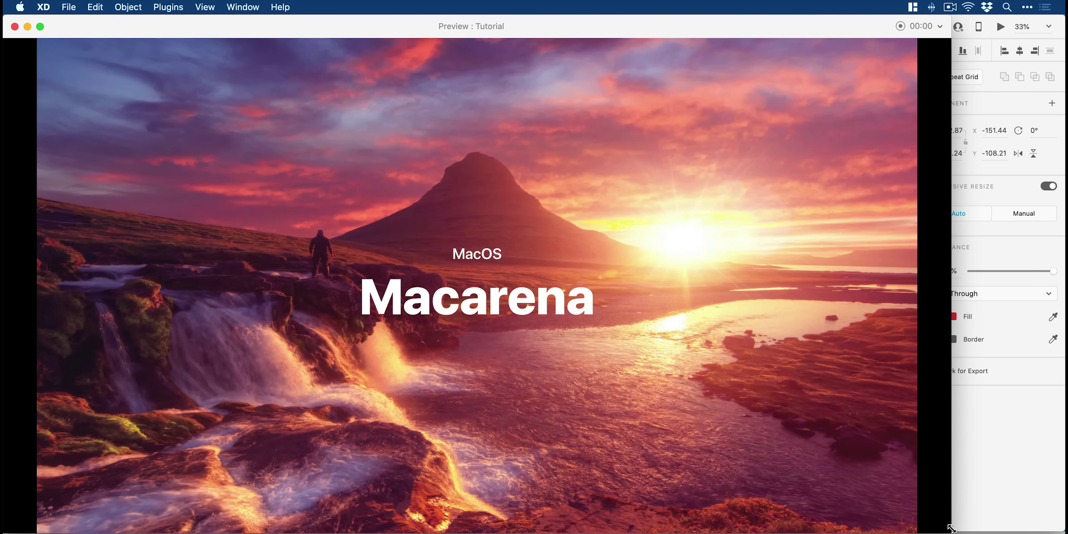
pyautogui.click(14, 27)
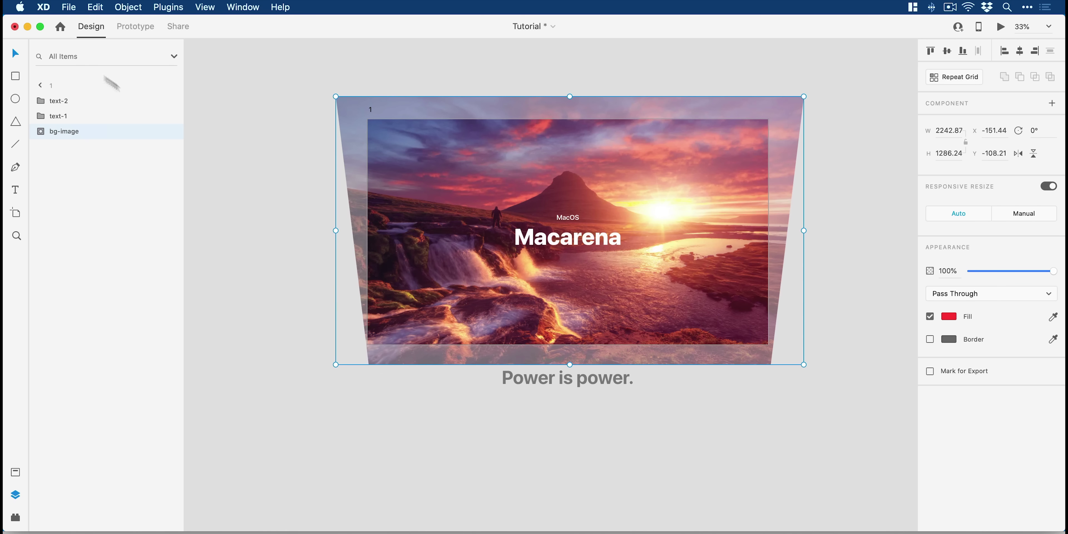
# Step: Copy the laptop and its bg-image screen photo from artboard 2 and paste them onto artboard 1
pyautogui.scroll(-6, 559, 381)
pyautogui.click(558, 380)
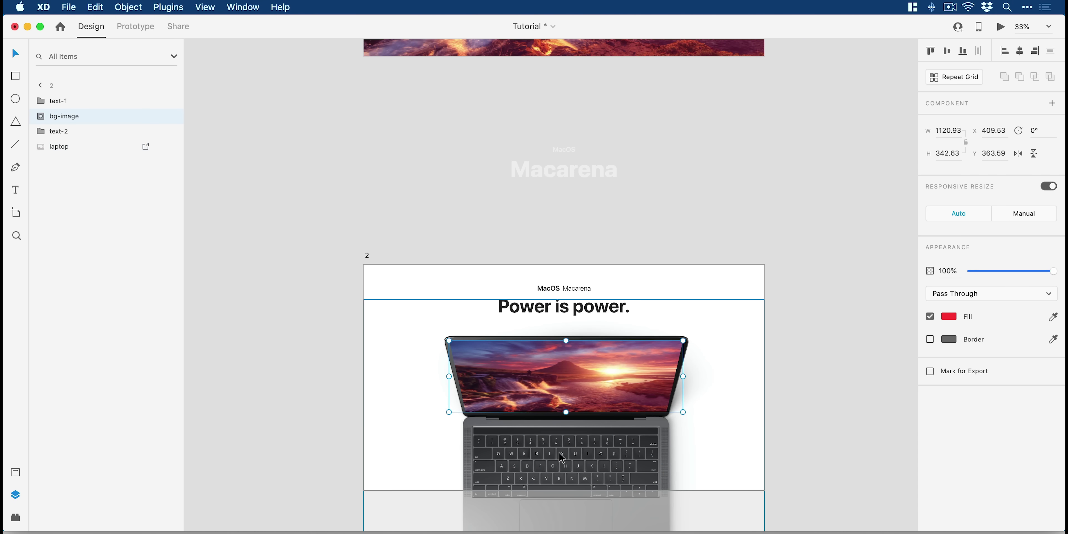
pyautogui.press('super+c')
pyautogui.scroll(6, 601, 309)
pyautogui.click(574, 251)
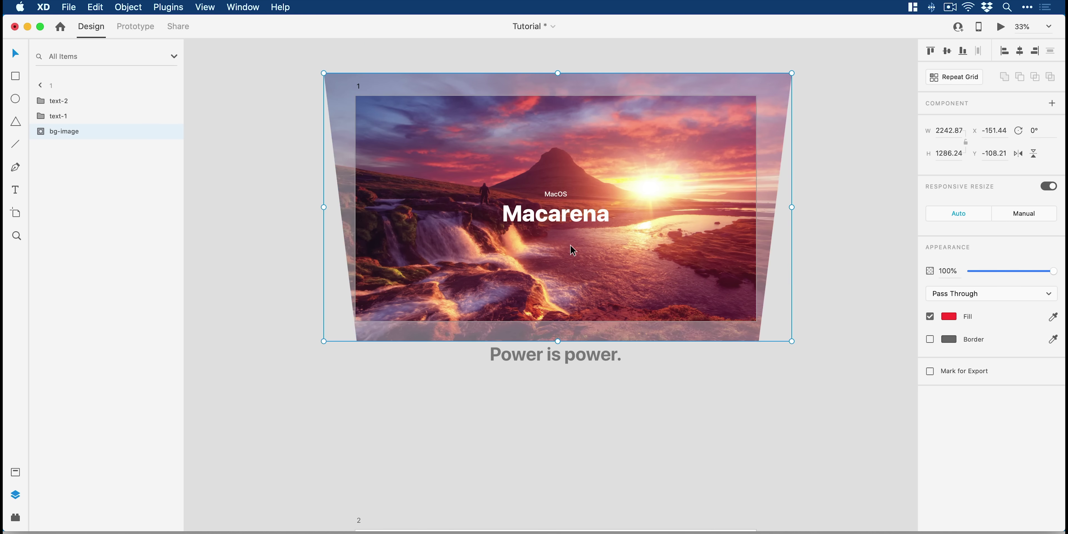
pyautogui.press('super+v')
# Step: Try to move the pasted laptop and screen photo below artboard 1, and undo the move
pyautogui.moveTo(583, 254); pyautogui.dragTo(607, 301)
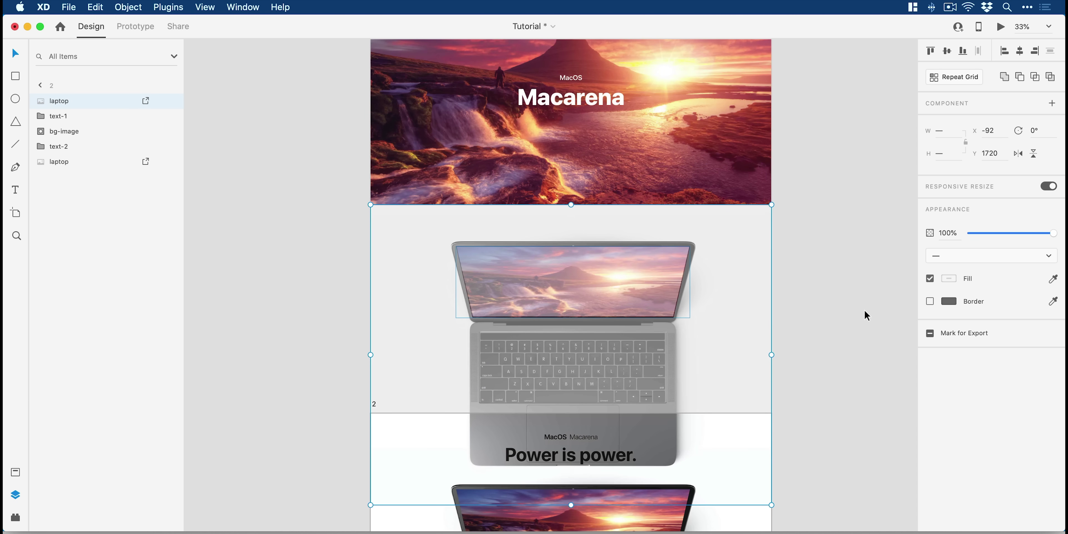
pyautogui.press('super+z')
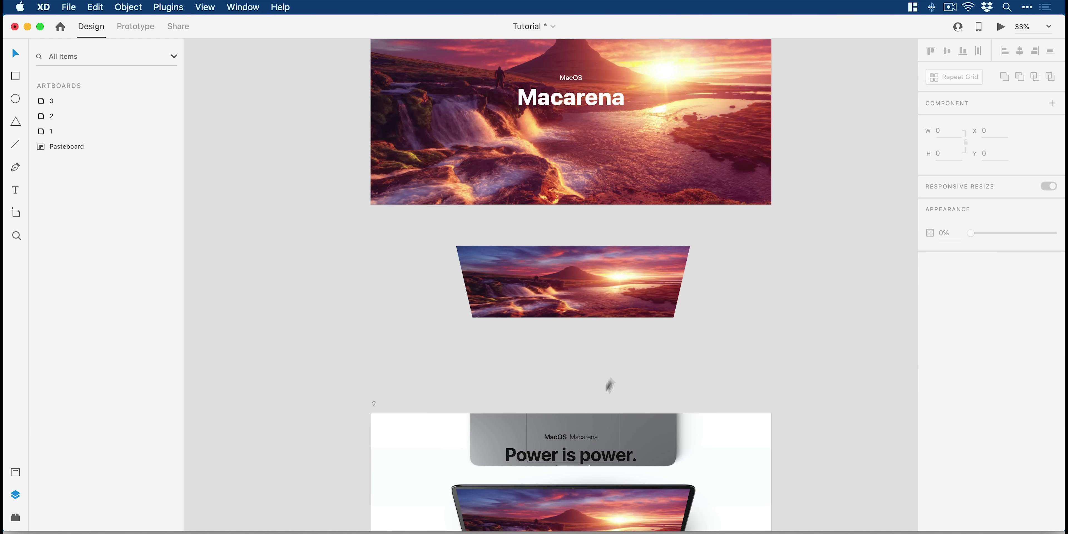
pyautogui.press('super+z')
pyautogui.press('super+z')
pyautogui.press('super+z')
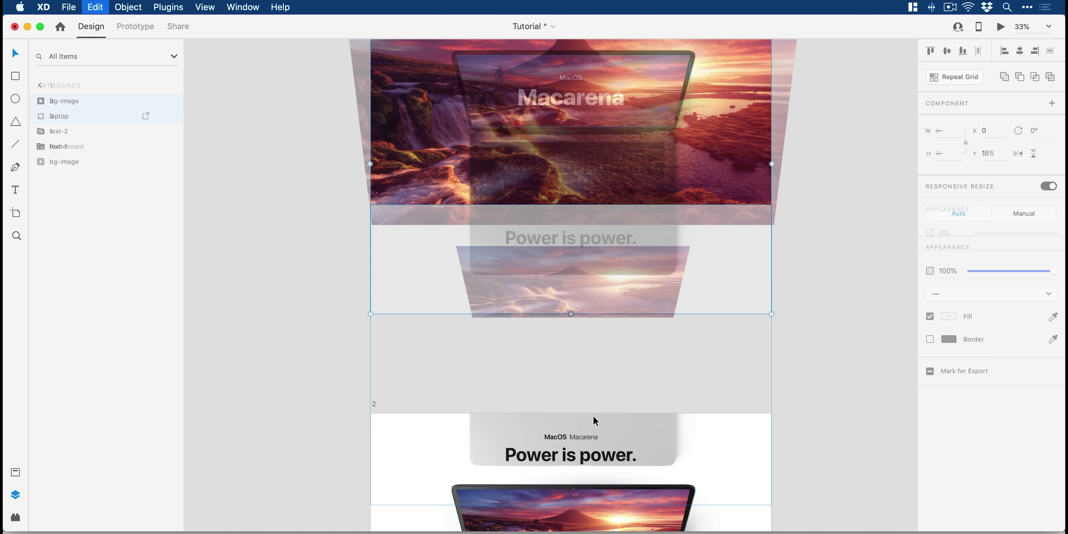
# Step: Move the pasted laptop and screen photo down to put the photo at Y 803.59, and order both behind the large background photo
pyautogui.moveTo(647, 167); pyautogui.dragTo(639, 211)
pyautogui.click(834, 315)
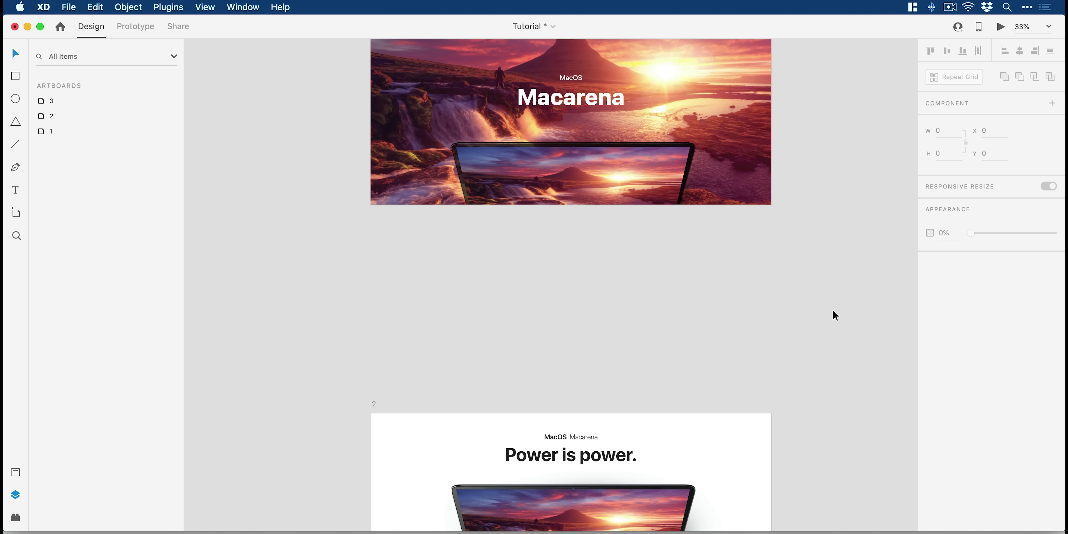
pyautogui.click(670, 199)
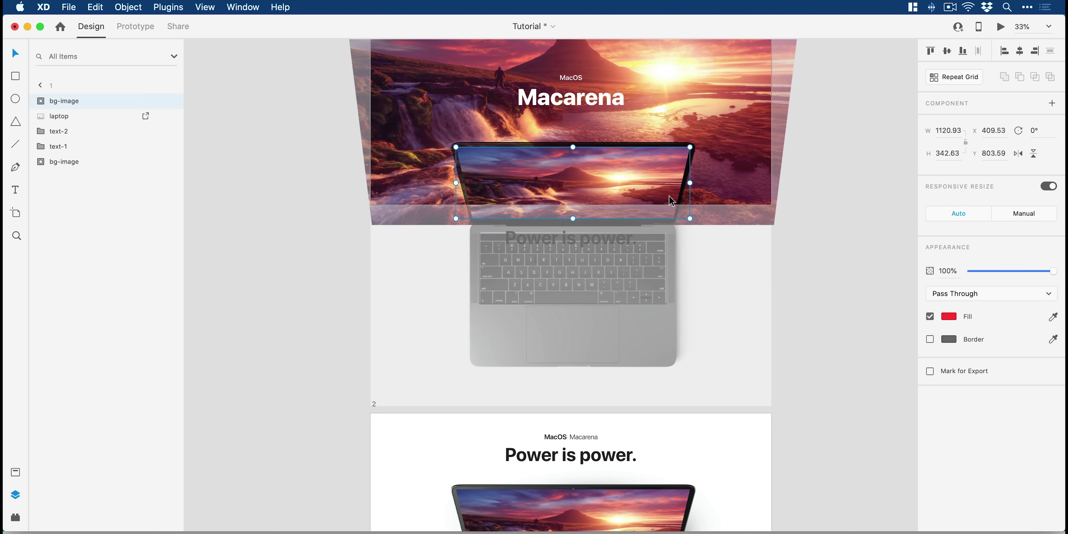
pyautogui.moveTo(89, 111); pyautogui.dragTo(80, 172)
pyautogui.click(293, 197)
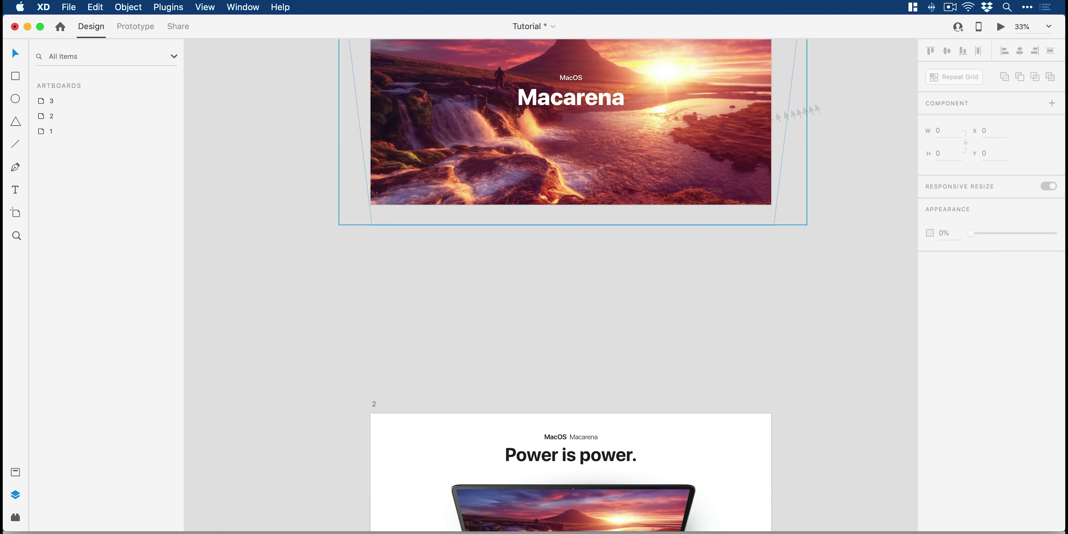
# Step: Preview how the laptop, photo and text groups animate between the artboards, and close the preview
pyautogui.click(1000, 27)
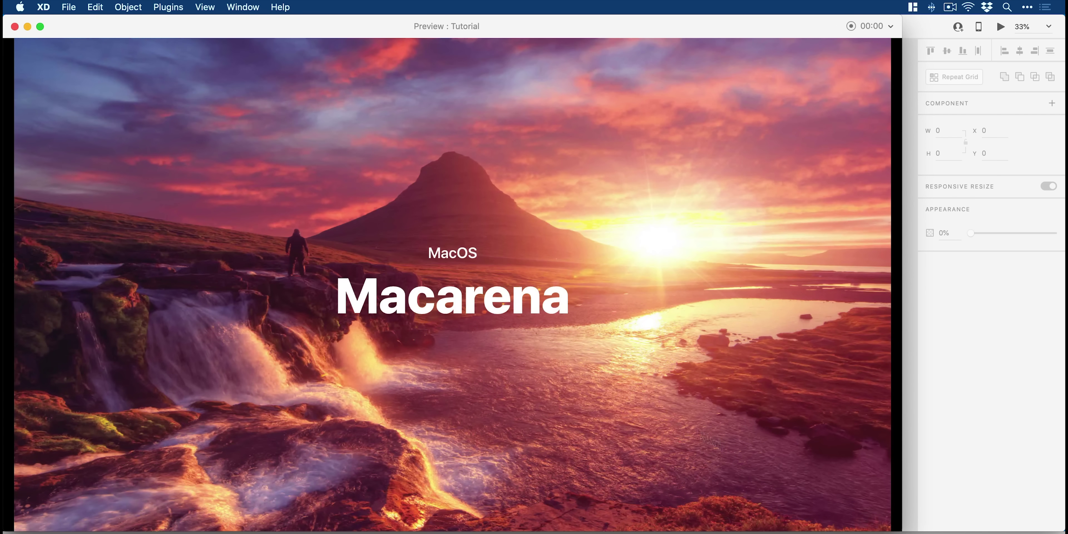
pyautogui.click(15, 27)
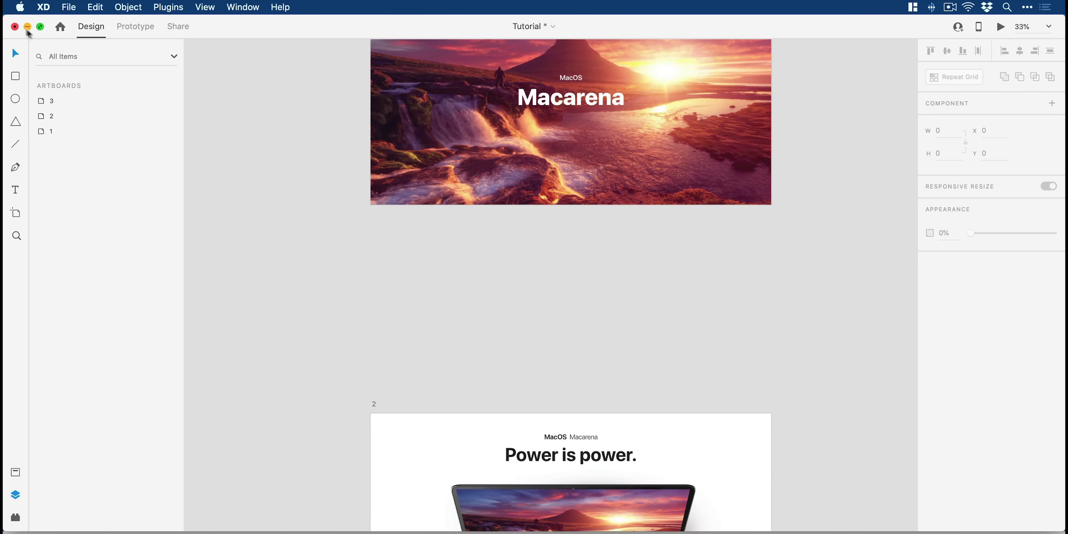
# Step: Copy the text-2 group from artboard 2, paste it onto artboard 3, and move it above the artboard to Y -926
pyautogui.scroll(-5, 597, 281)
pyautogui.scroll(-10, 611, 328)
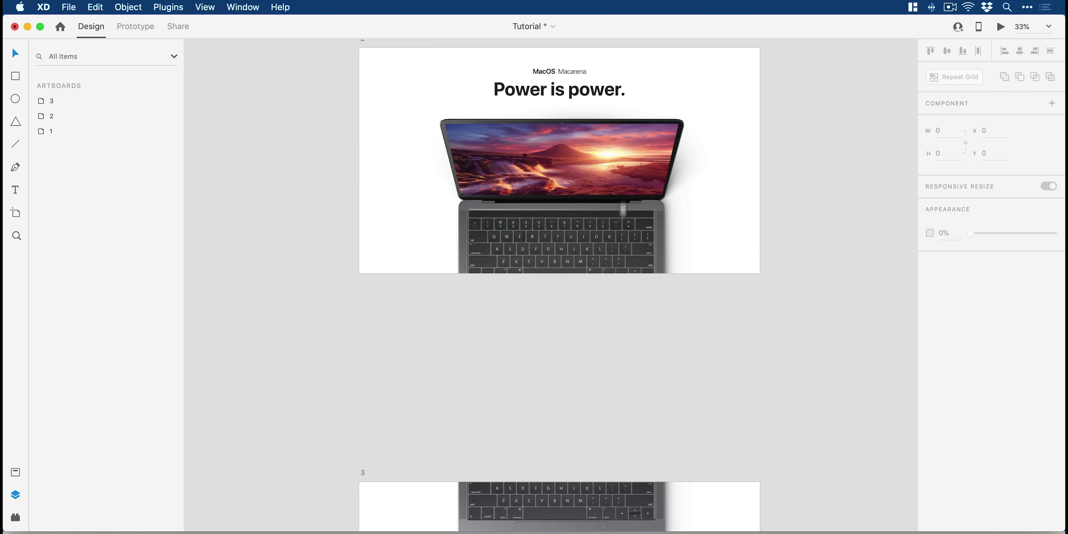
pyautogui.moveTo(622, 286); pyautogui.dragTo(623, 283)
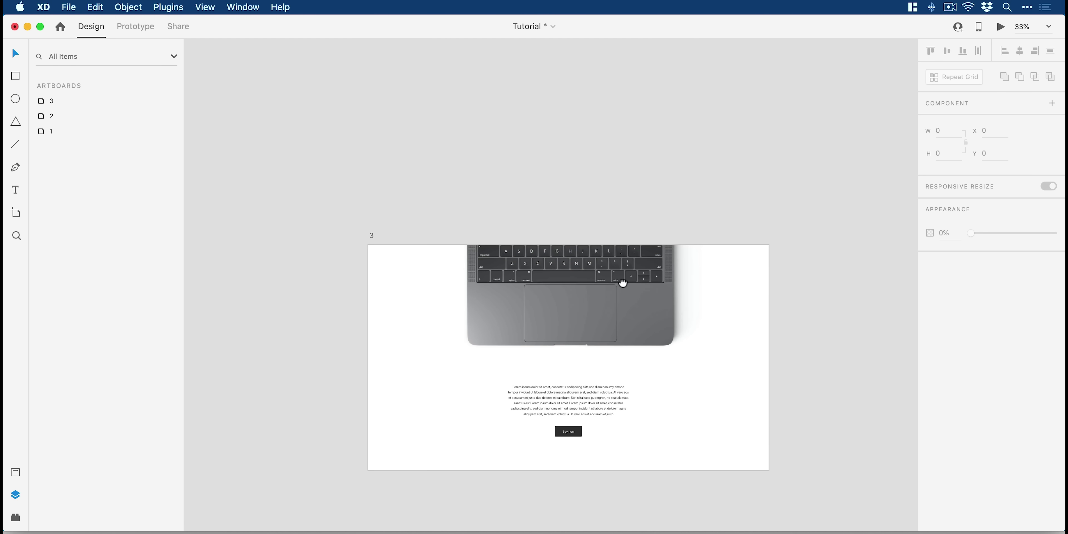
pyautogui.scroll(8, 572, 332)
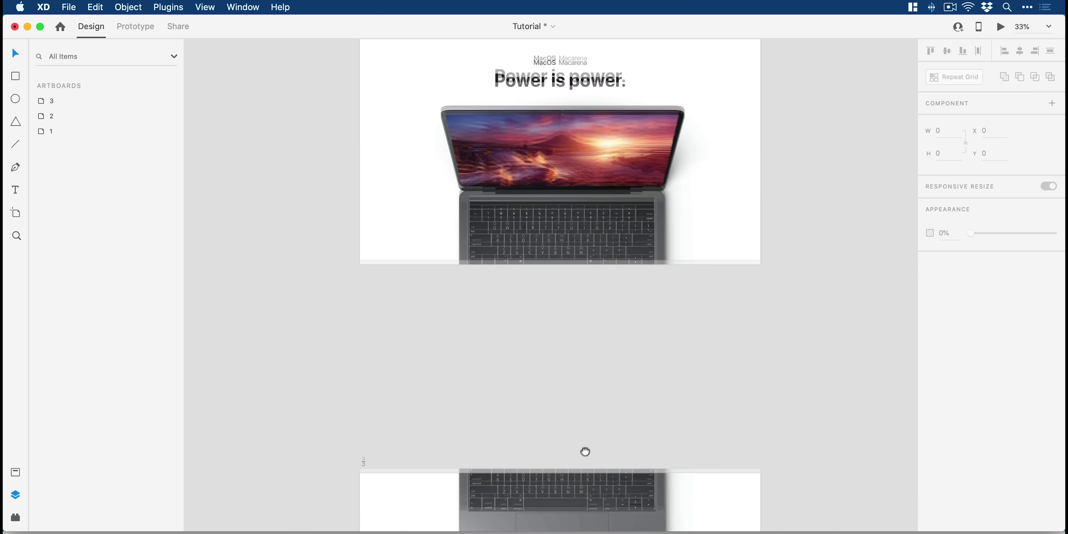
pyautogui.click(570, 197)
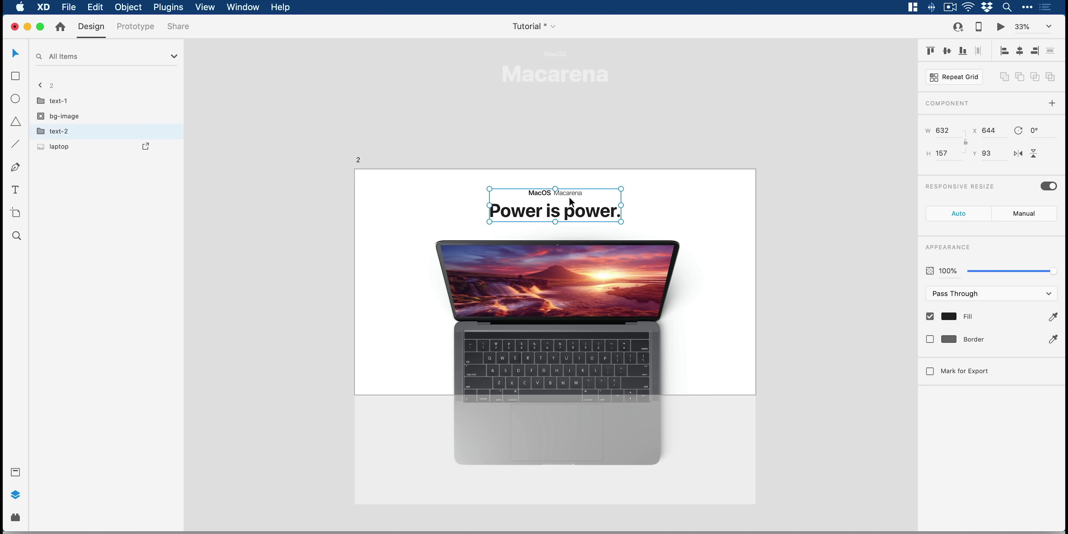
pyautogui.scroll(-5, 627, 346)
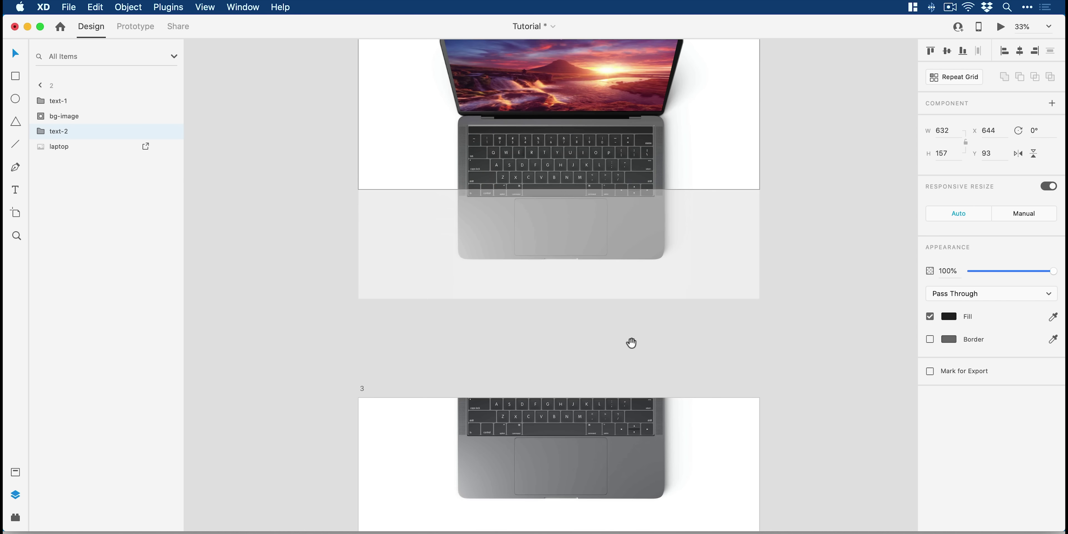
pyautogui.click(595, 435)
pyautogui.press('super+v')
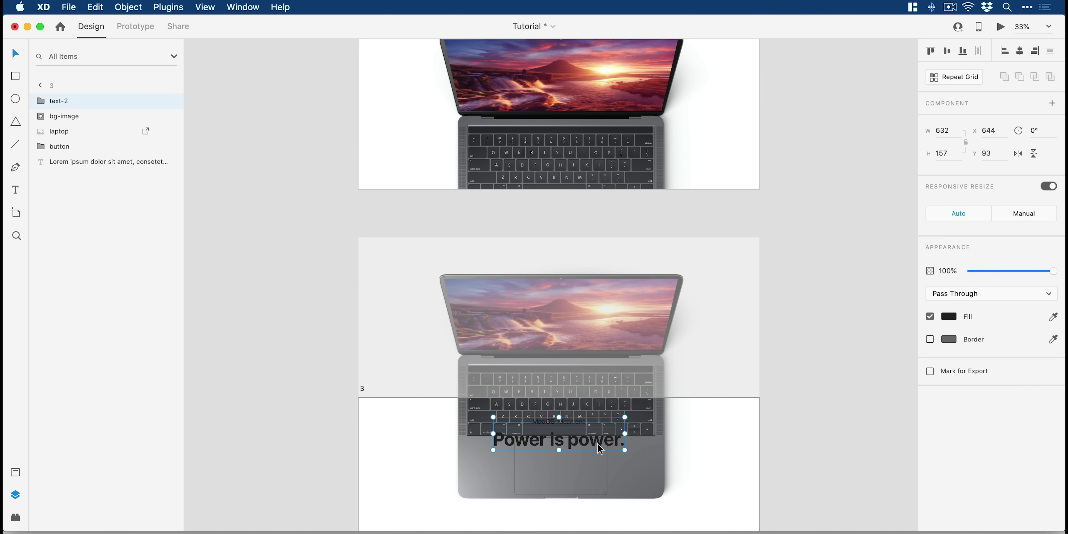
pyautogui.moveTo(597, 444); pyautogui.dragTo(585, 234)
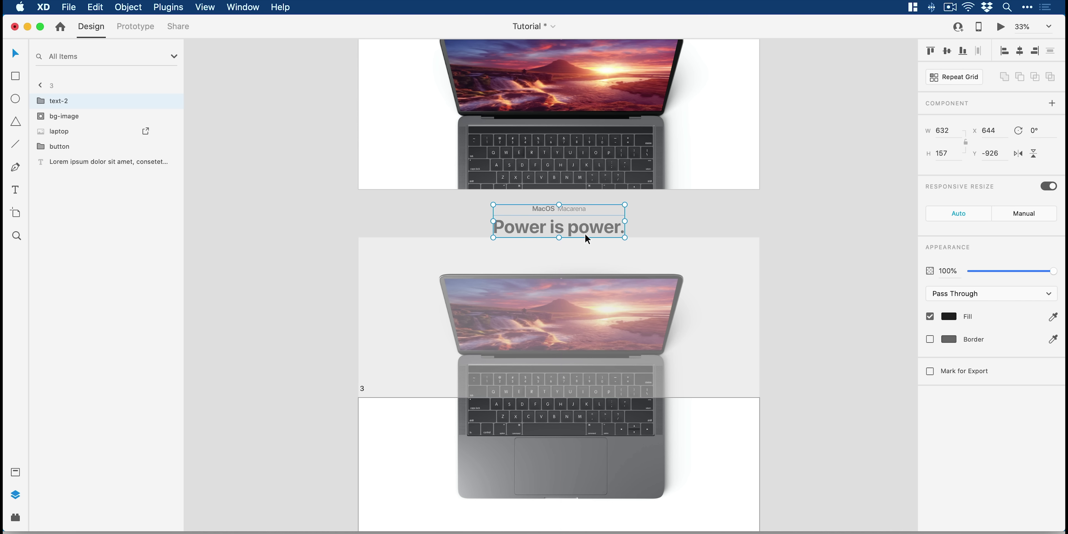
# Step: Group artboard 3's lorem ipsum paragraph with its Buy now button, and name the group cta
pyautogui.scroll(-3, 611, 416)
pyautogui.click(575, 418)
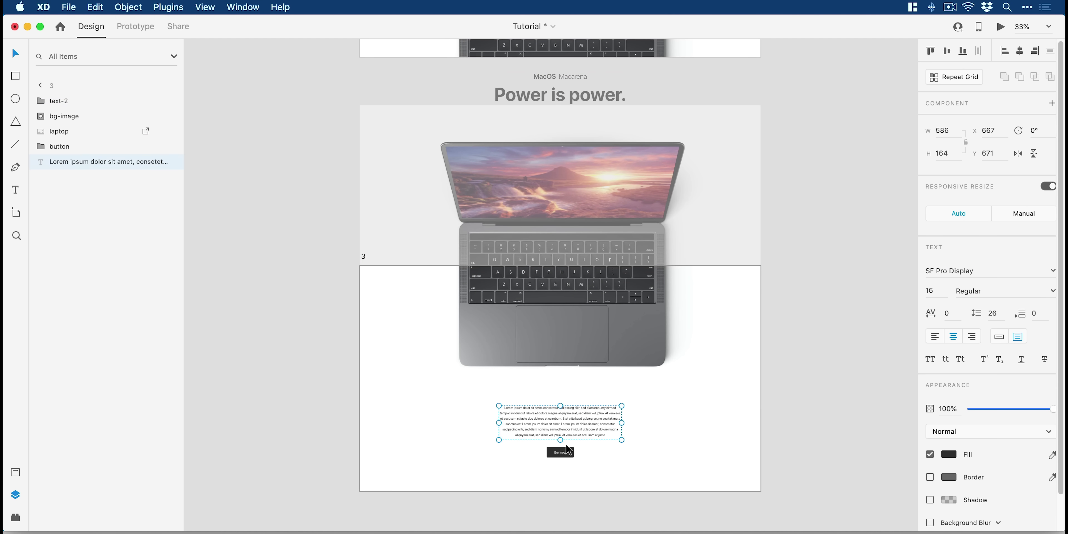
pyautogui.keyDown('shift'); pyautogui.click(558, 454); pyautogui.keyUp('shift')
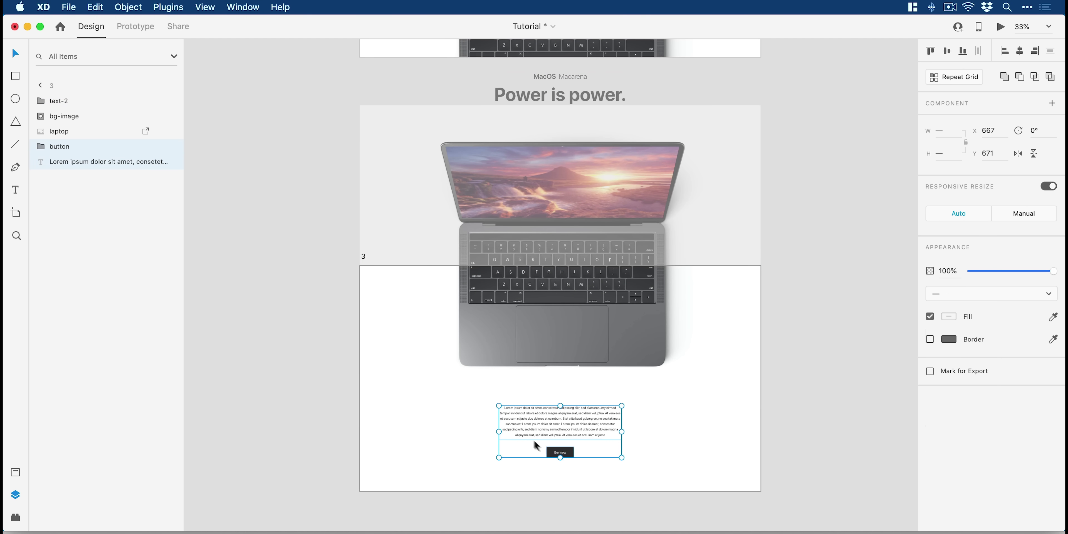
pyautogui.press('super+g')
pyautogui.doubleClick(68, 147)
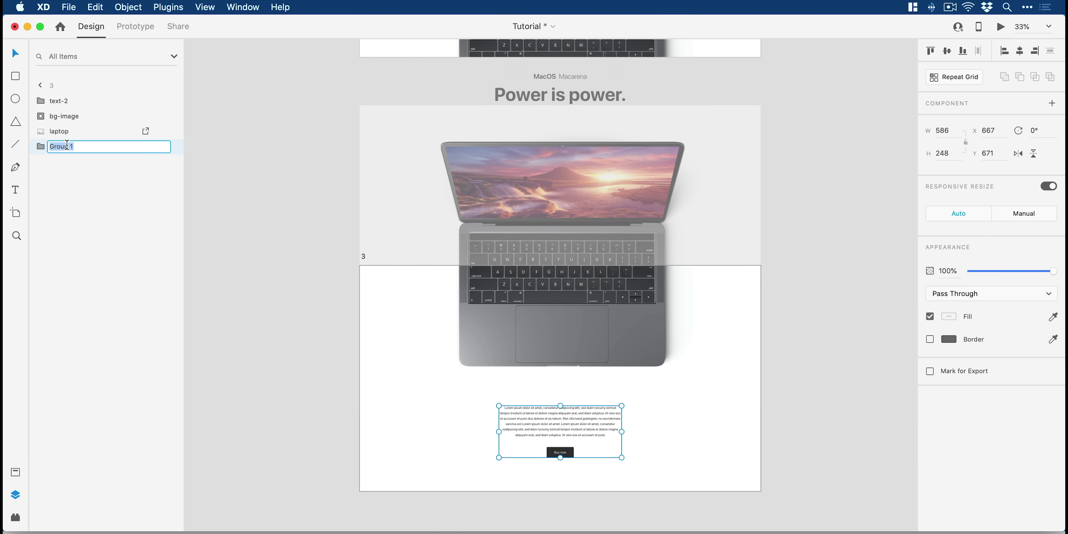
pyautogui.write('cta')
pyautogui.press('Return')
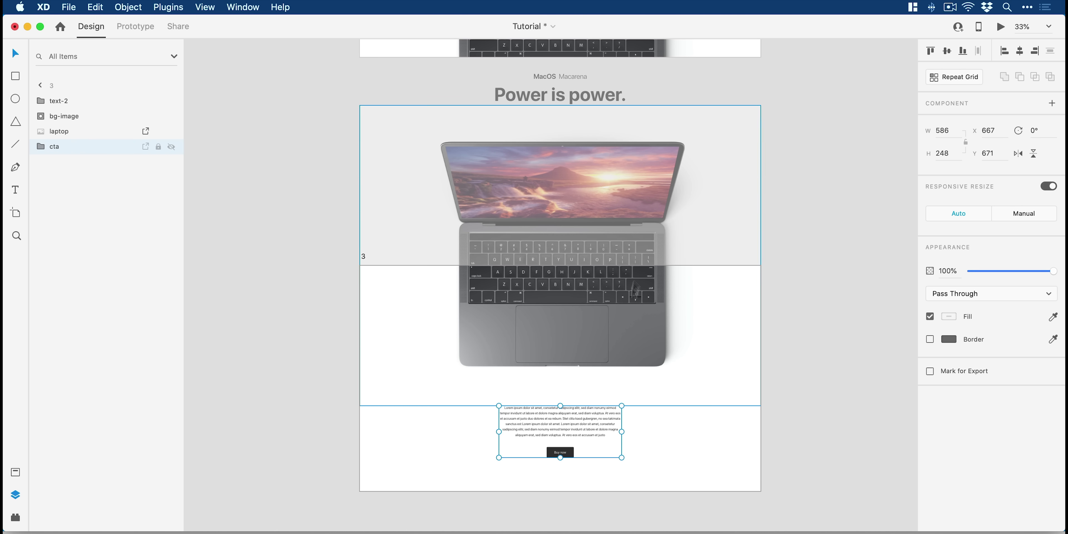
# Step: Copy the cta group onto artboard 2, move it below the artboard to Y 1621, and deselect it
pyautogui.moveTo(636, 275); pyautogui.dragTo(646, 384)
pyautogui.click(599, 126)
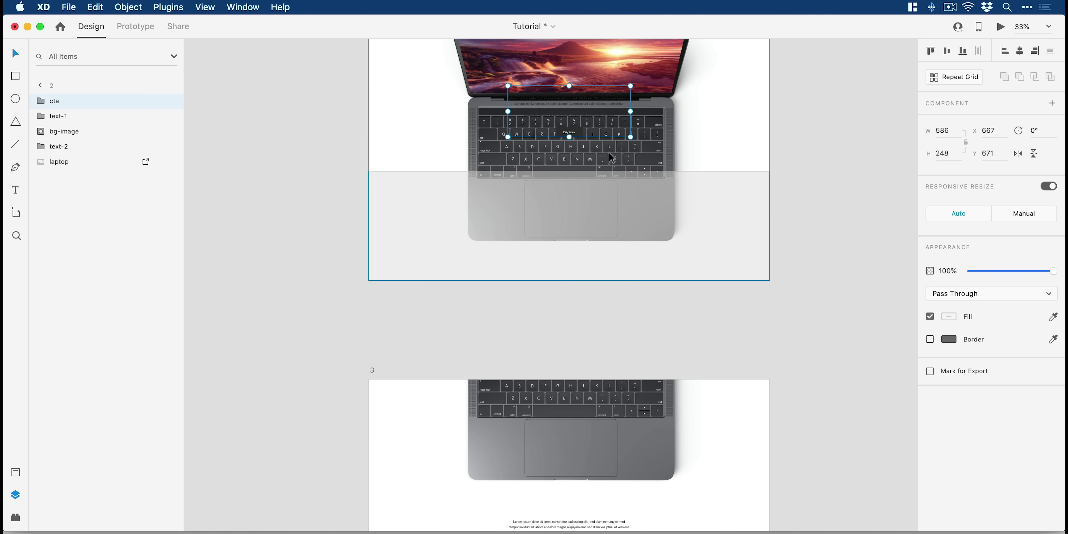
pyautogui.moveTo(589, 109); pyautogui.dragTo(584, 307)
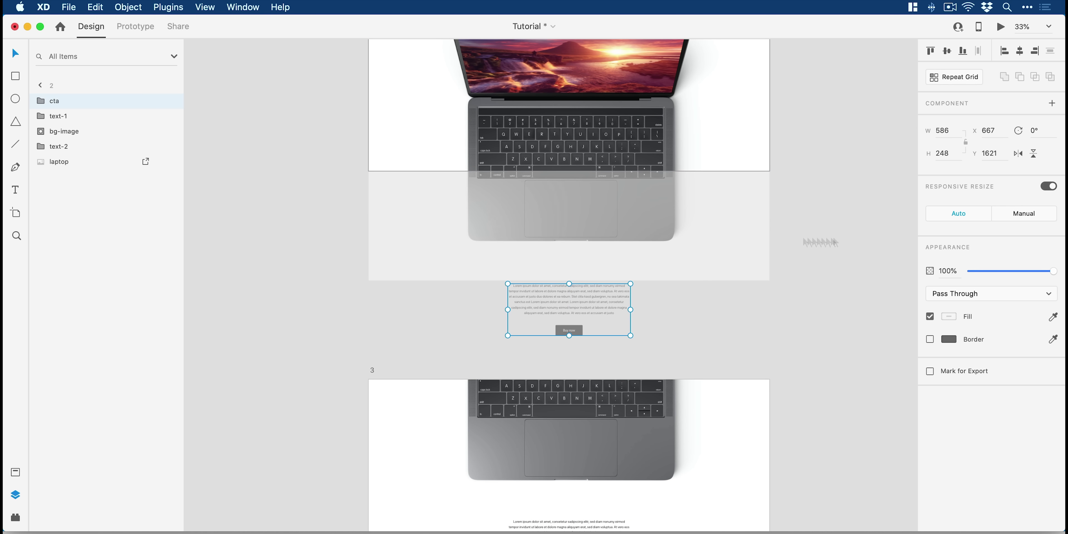
pyautogui.scroll(-4, 576, 306)
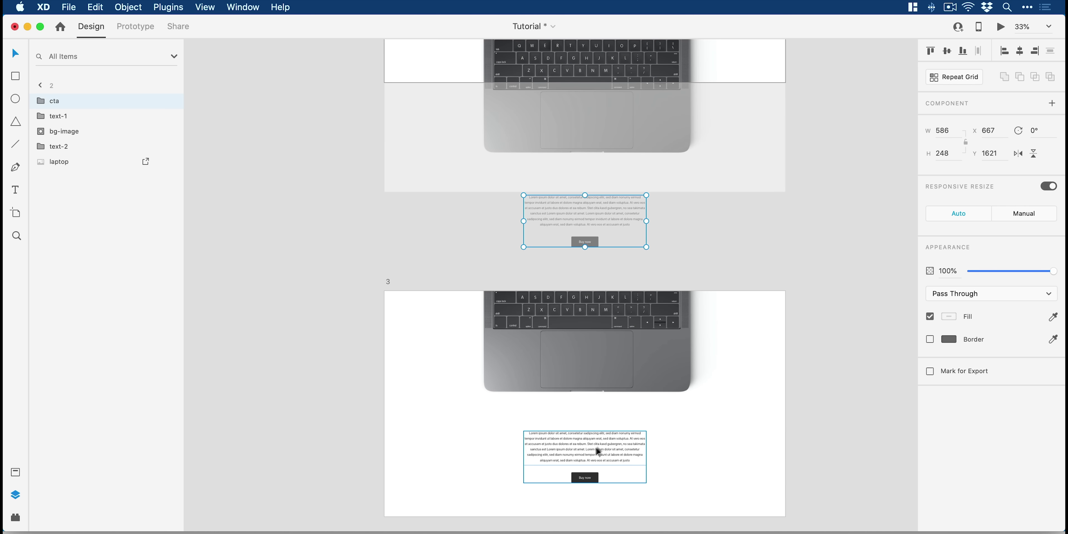
pyautogui.click(830, 213)
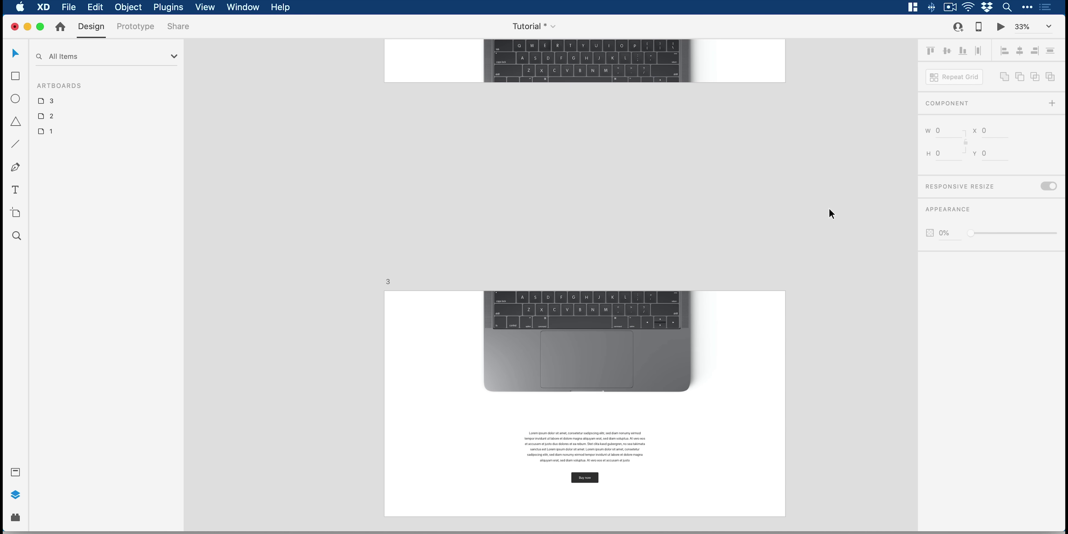
# Step: Preview the transitions between the artboards with the added text-2 and cta copies, and close the preview
pyautogui.click(1001, 28)
pyautogui.moveTo(1064, 532); pyautogui.dragTo(883, 528)
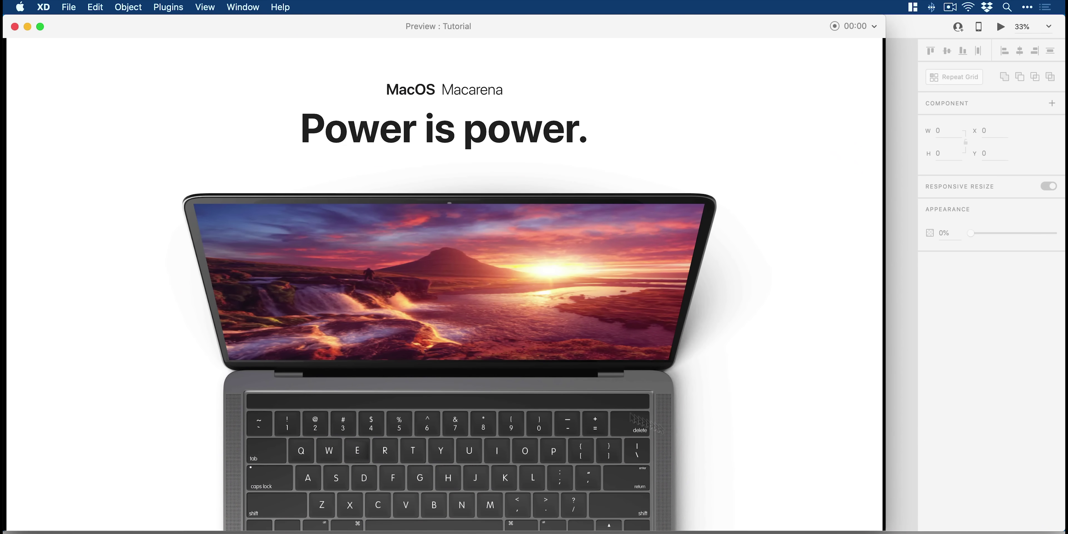
pyautogui.click(14, 27)
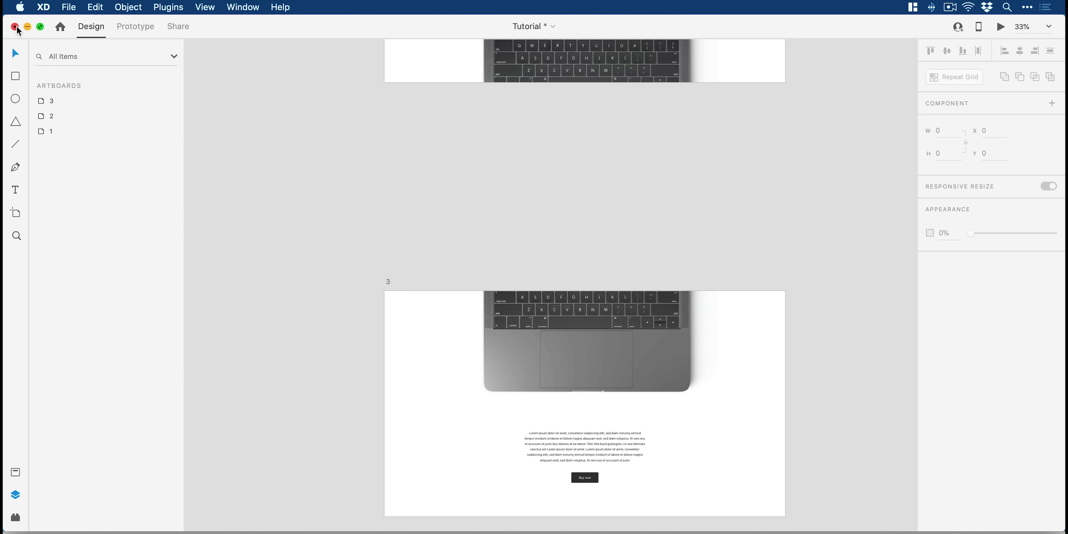
# Step: Try to delete both the smaller bg-image copy and the laptop from artboard 1, and undo the deletion
pyautogui.scroll(8, 734, 329)
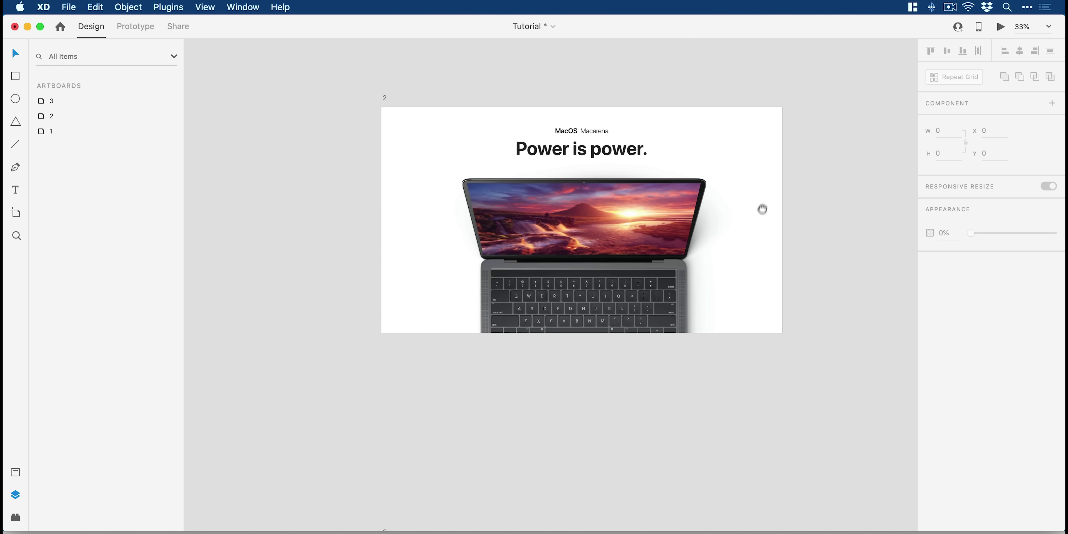
pyautogui.click(621, 260)
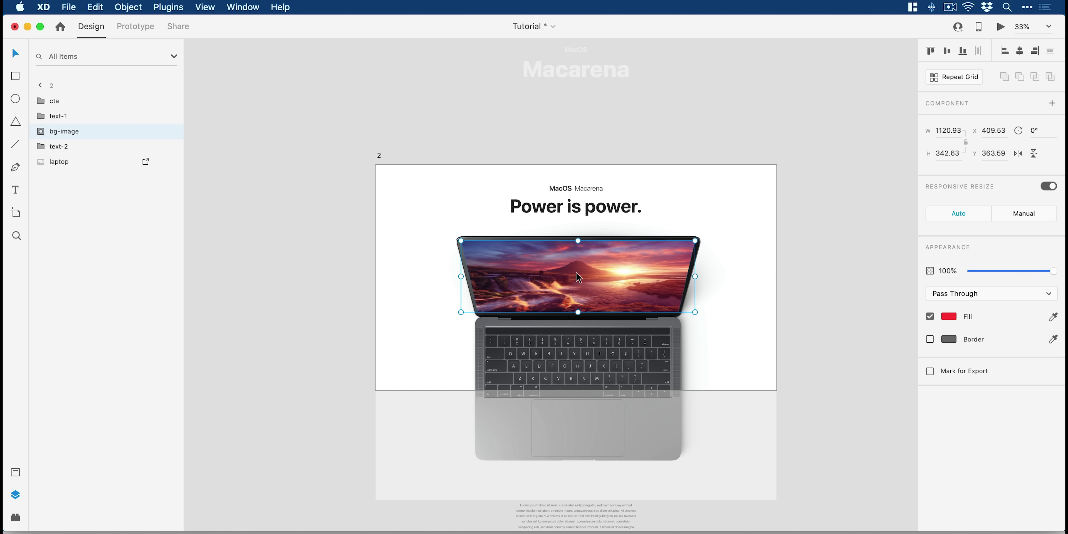
pyautogui.scroll(5, 578, 277)
pyautogui.click(613, 100)
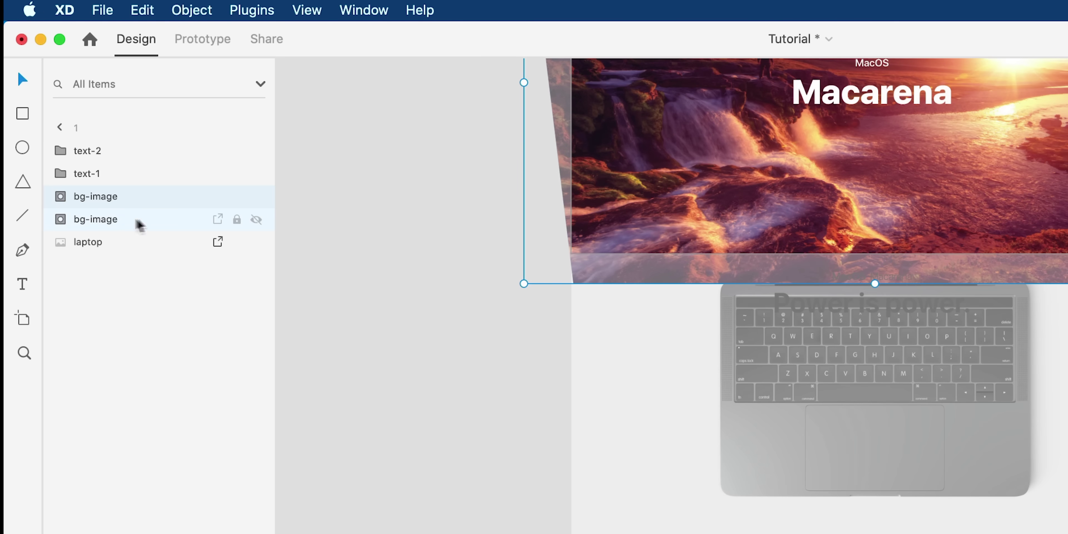
pyautogui.click(134, 222)
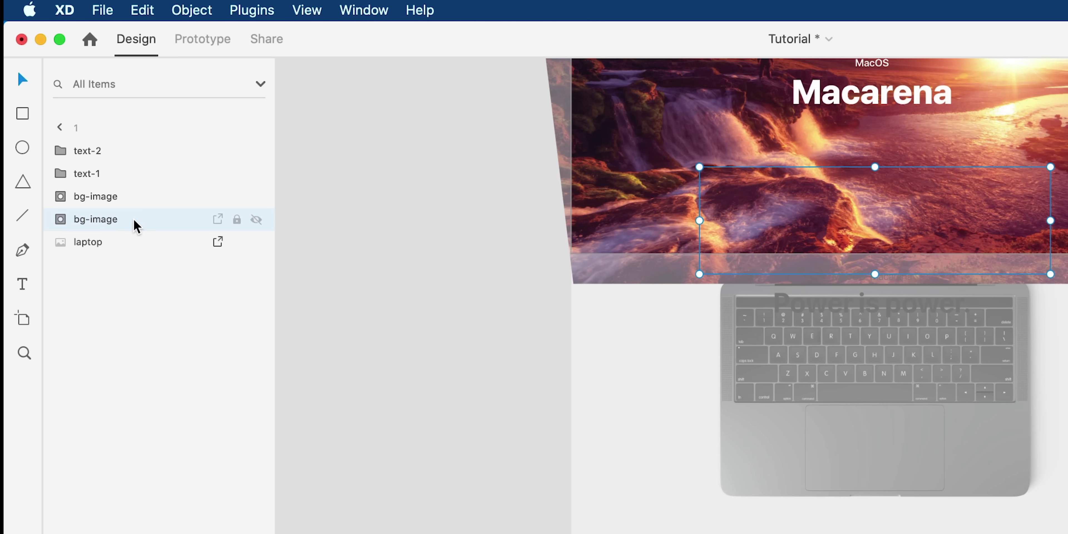
pyautogui.keyDown('shift'); pyautogui.click(131, 245); pyautogui.keyUp('shift')
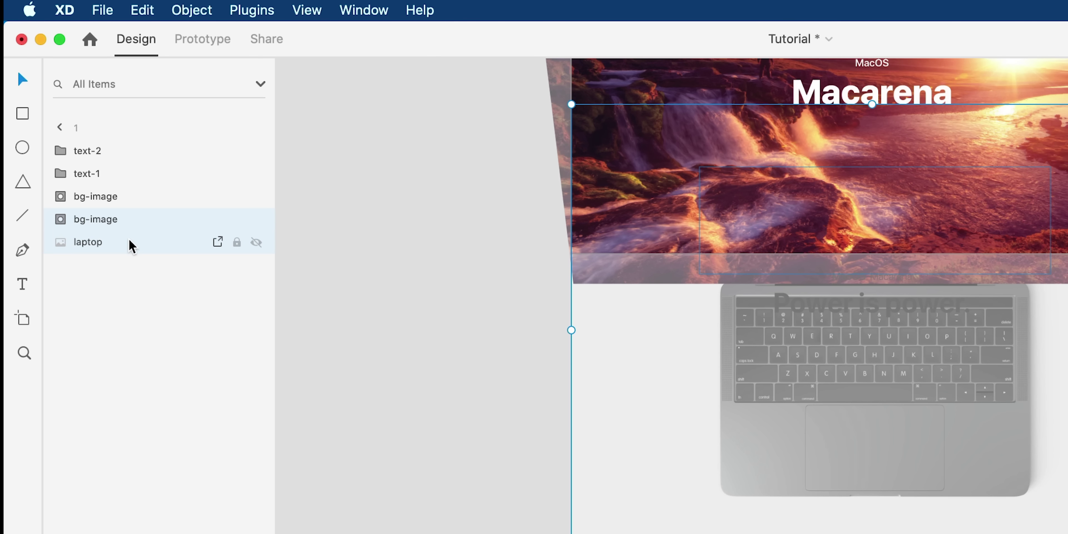
pyautogui.press('Delete')
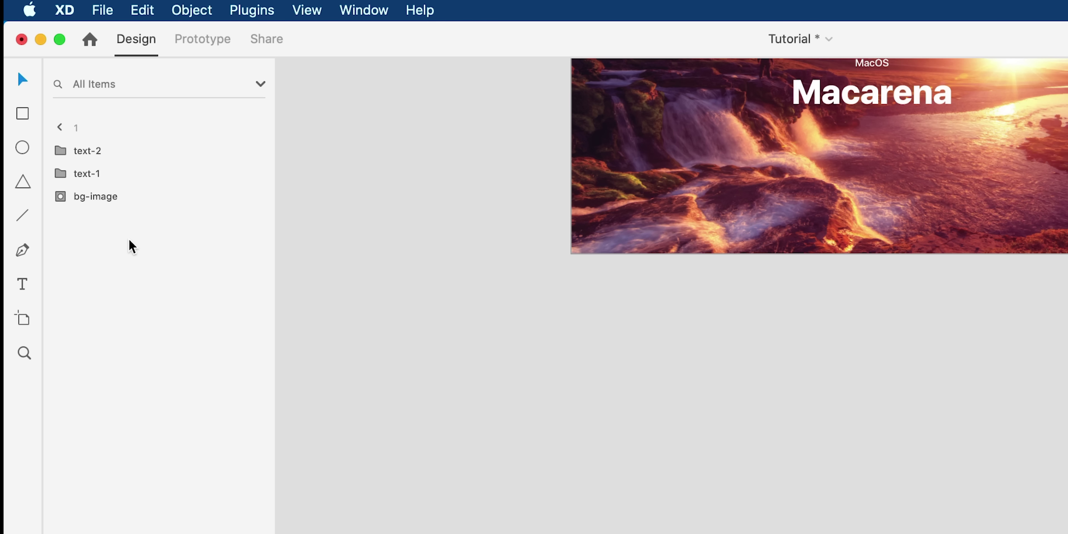
pyautogui.press('super+z')
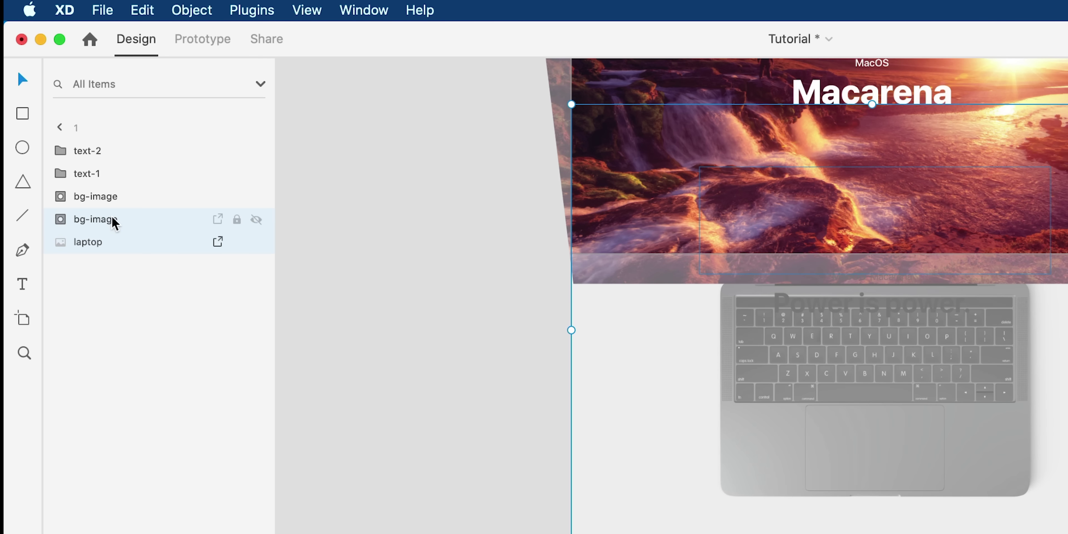
# Step: Delete only the smaller bg-image copy from artboard 1, keeping the laptop, and start the prototype preview
pyautogui.press('super+z')
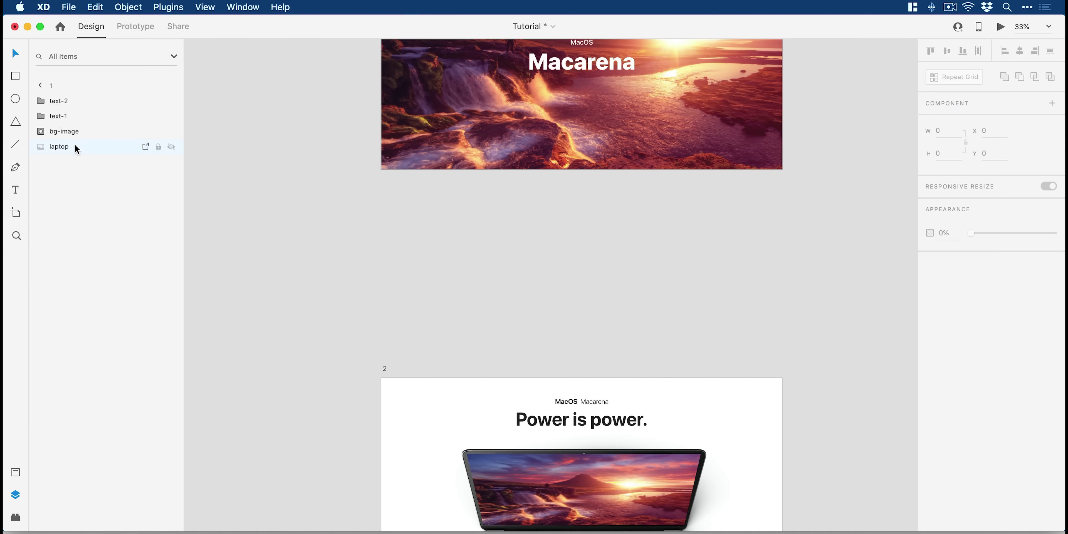
pyautogui.click(1001, 28)
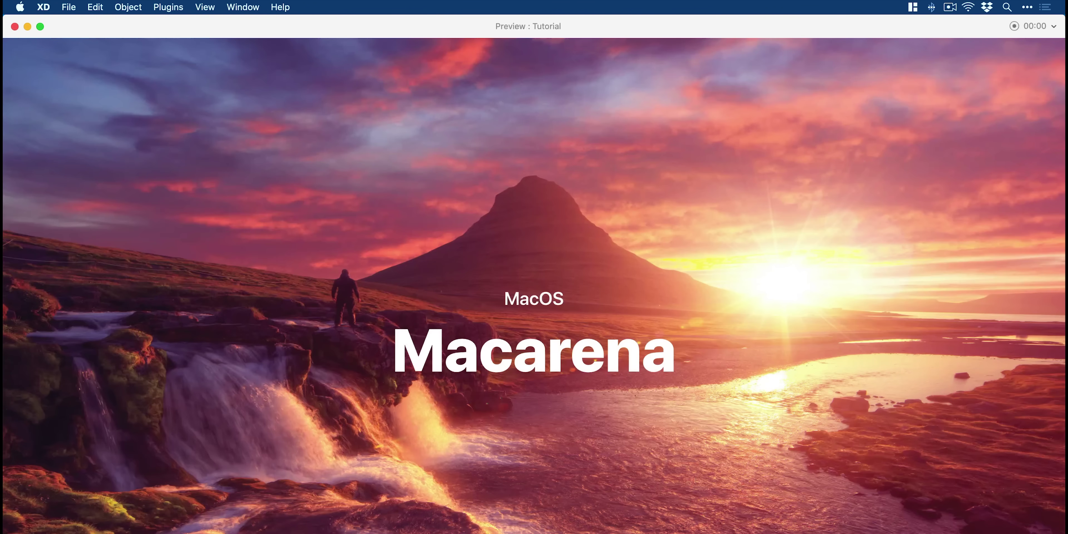